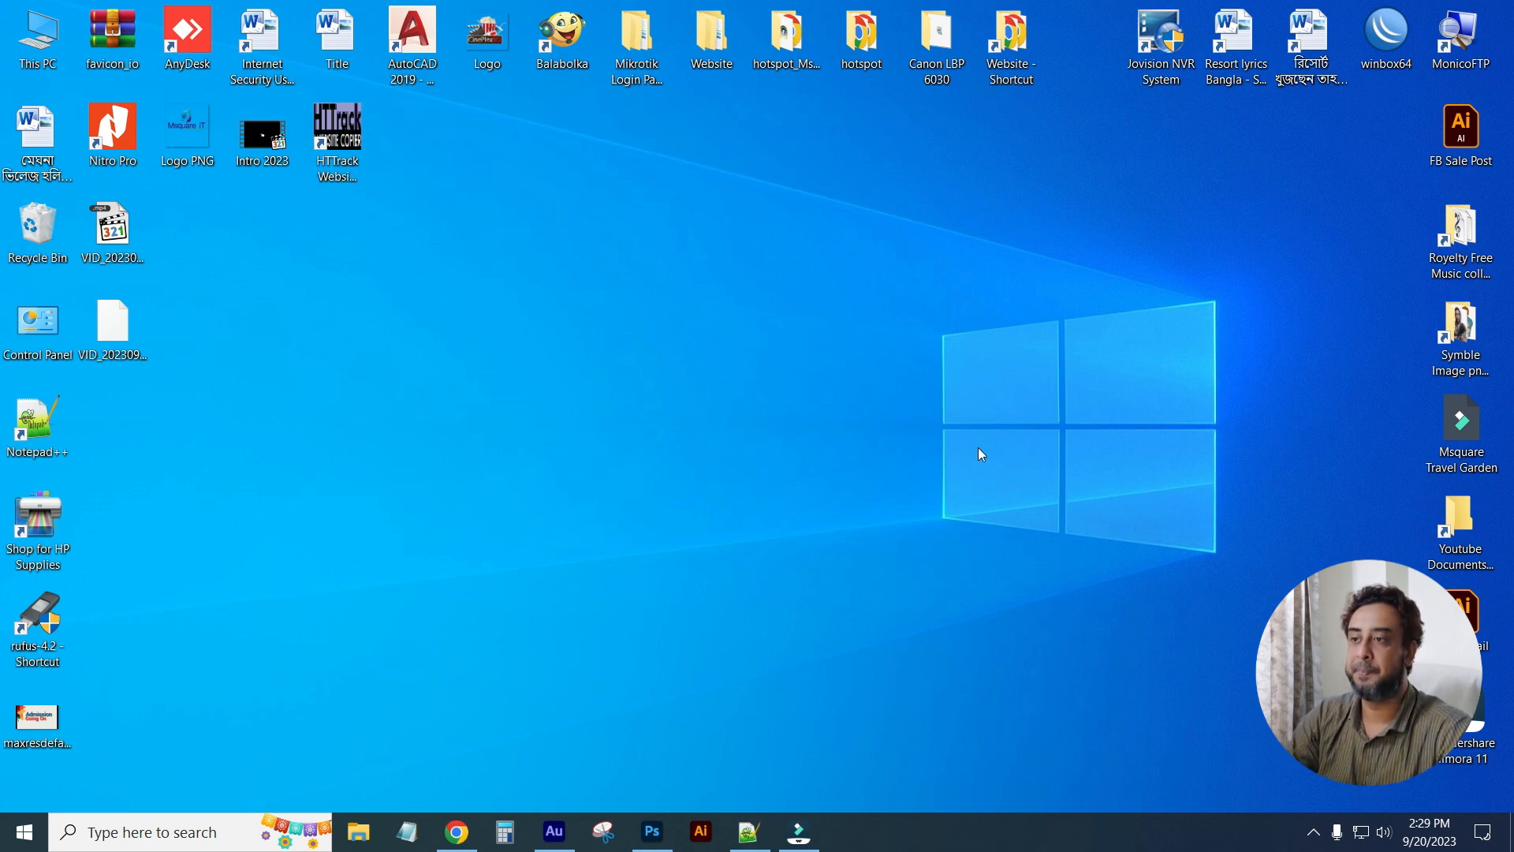
# Launch WinBox, connect to the Monico router with the saved login, and show its queue types.
pyautogui.doubleClick(1381, 39)
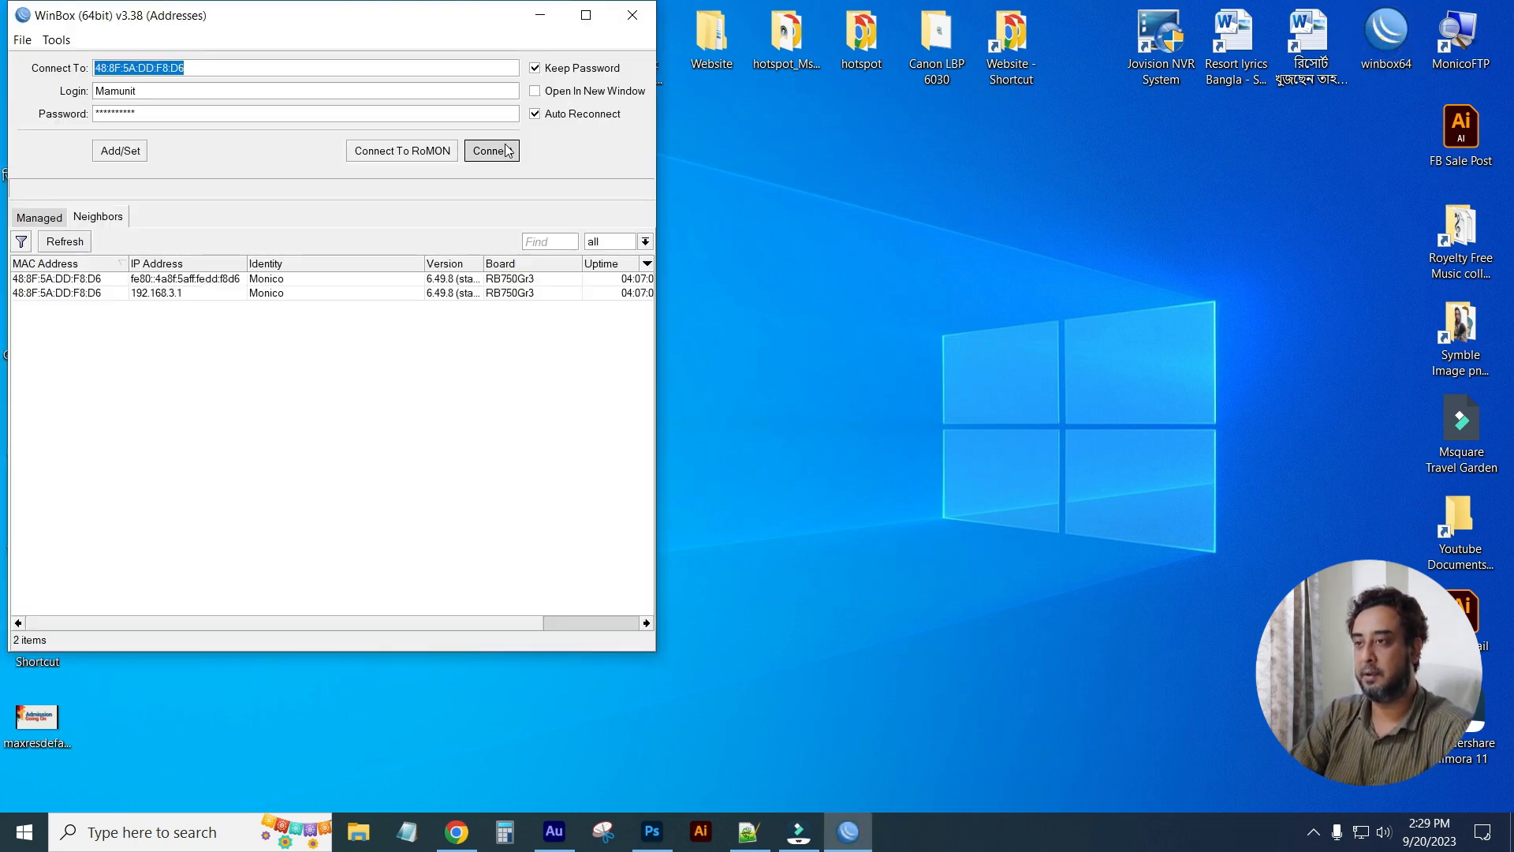
pyautogui.click(506, 149)
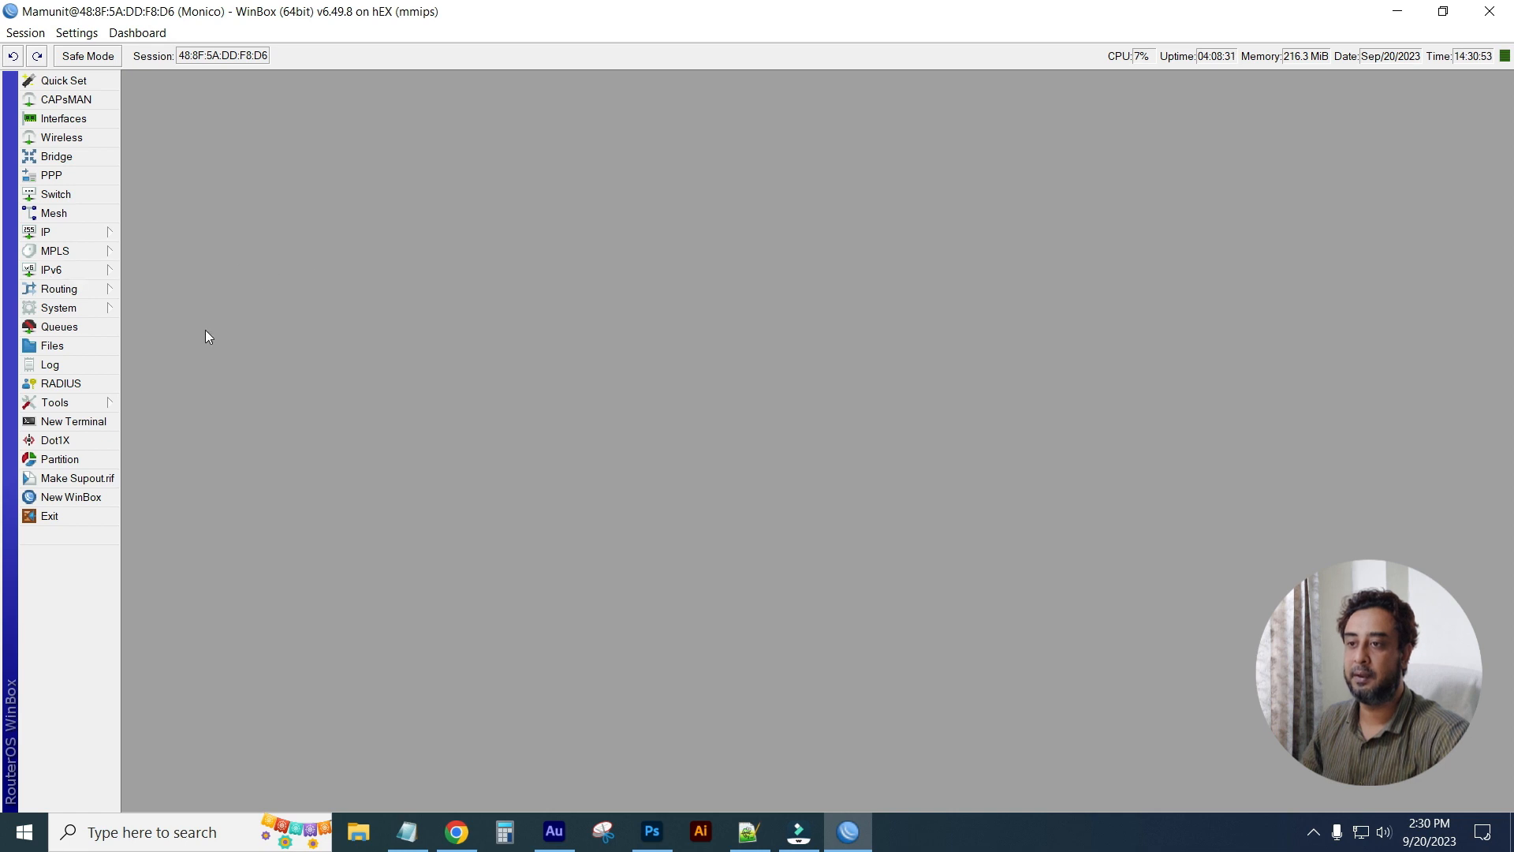
pyautogui.click(59, 326)
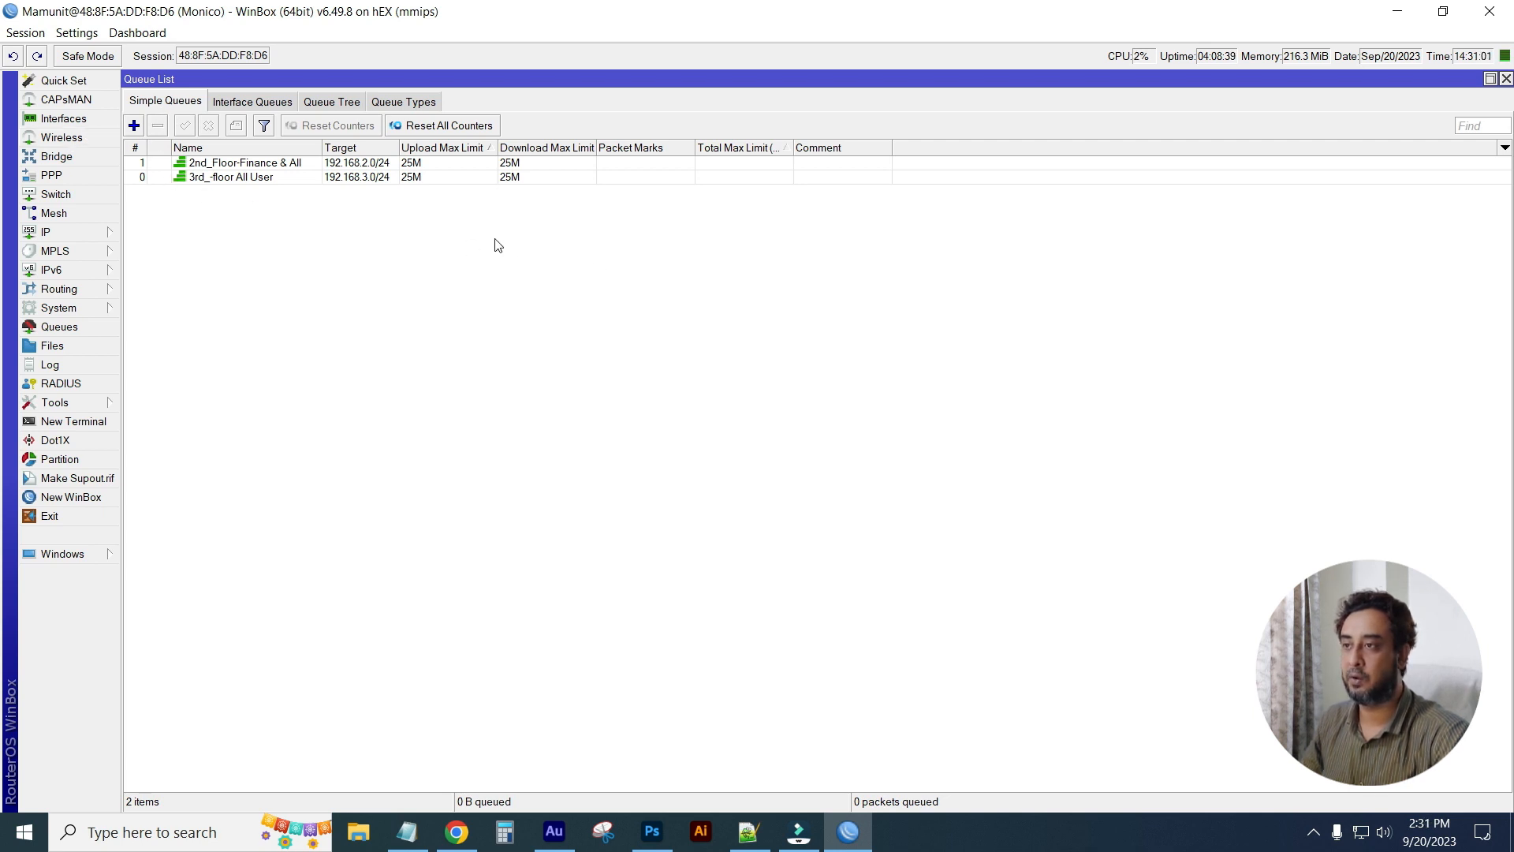
pyautogui.click(404, 104)
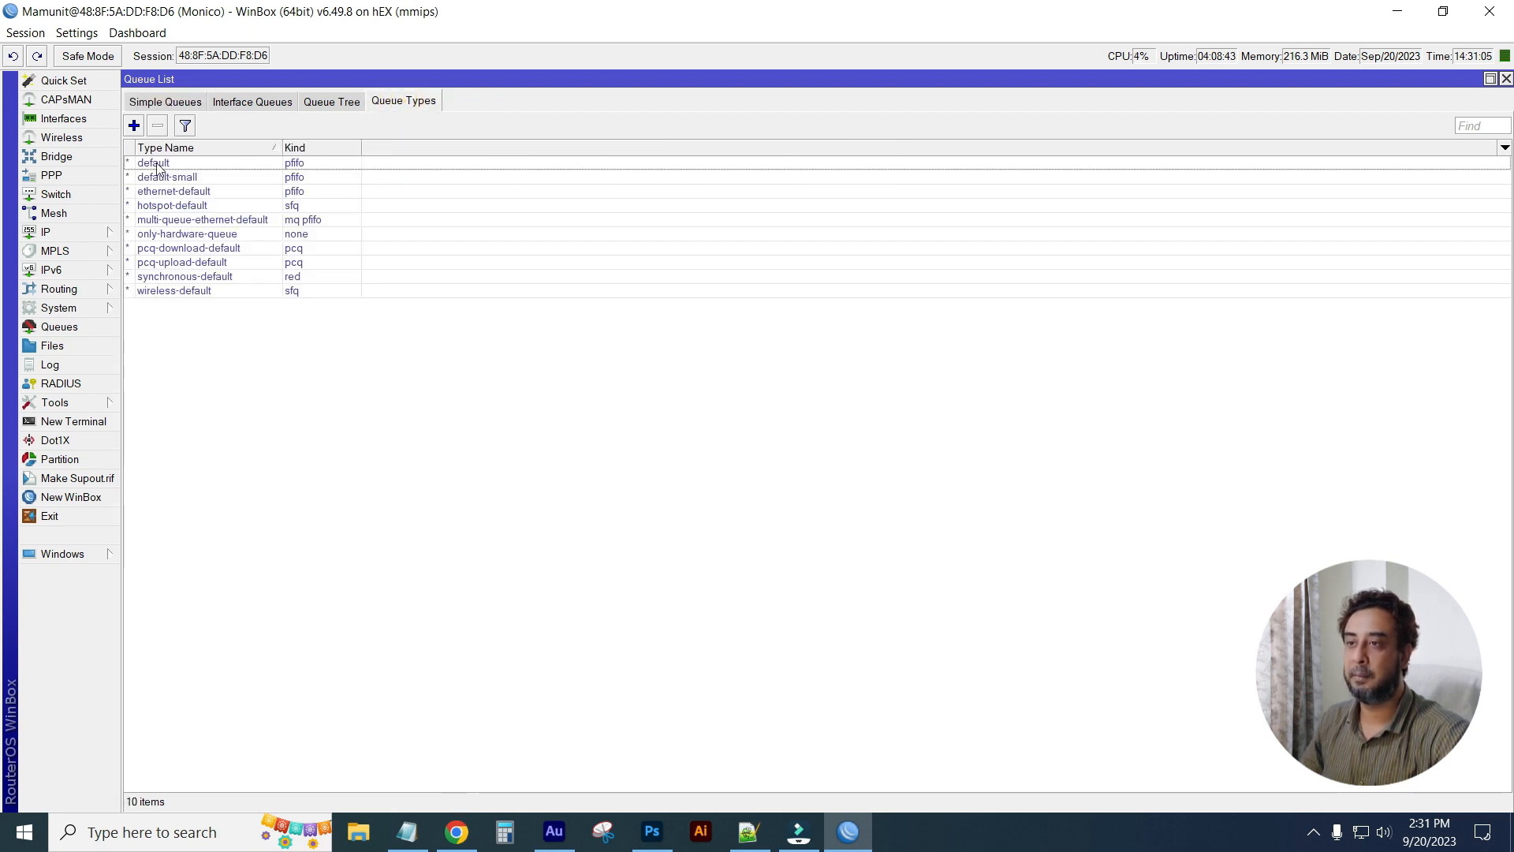
# Start a new queue type and set its kind to pcq.
pyautogui.click(134, 125)
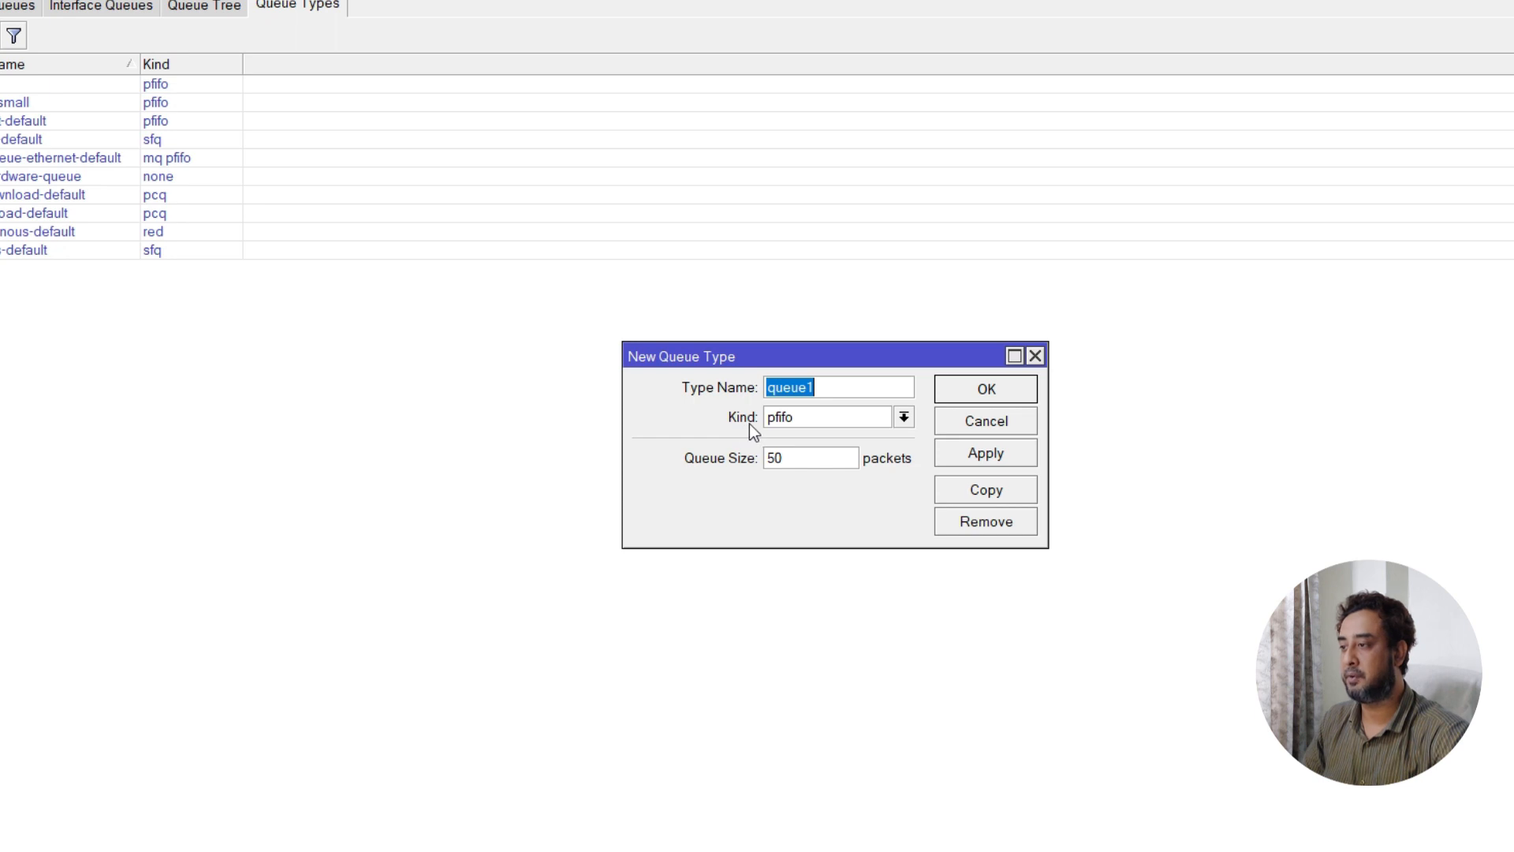
pyautogui.click(907, 421)
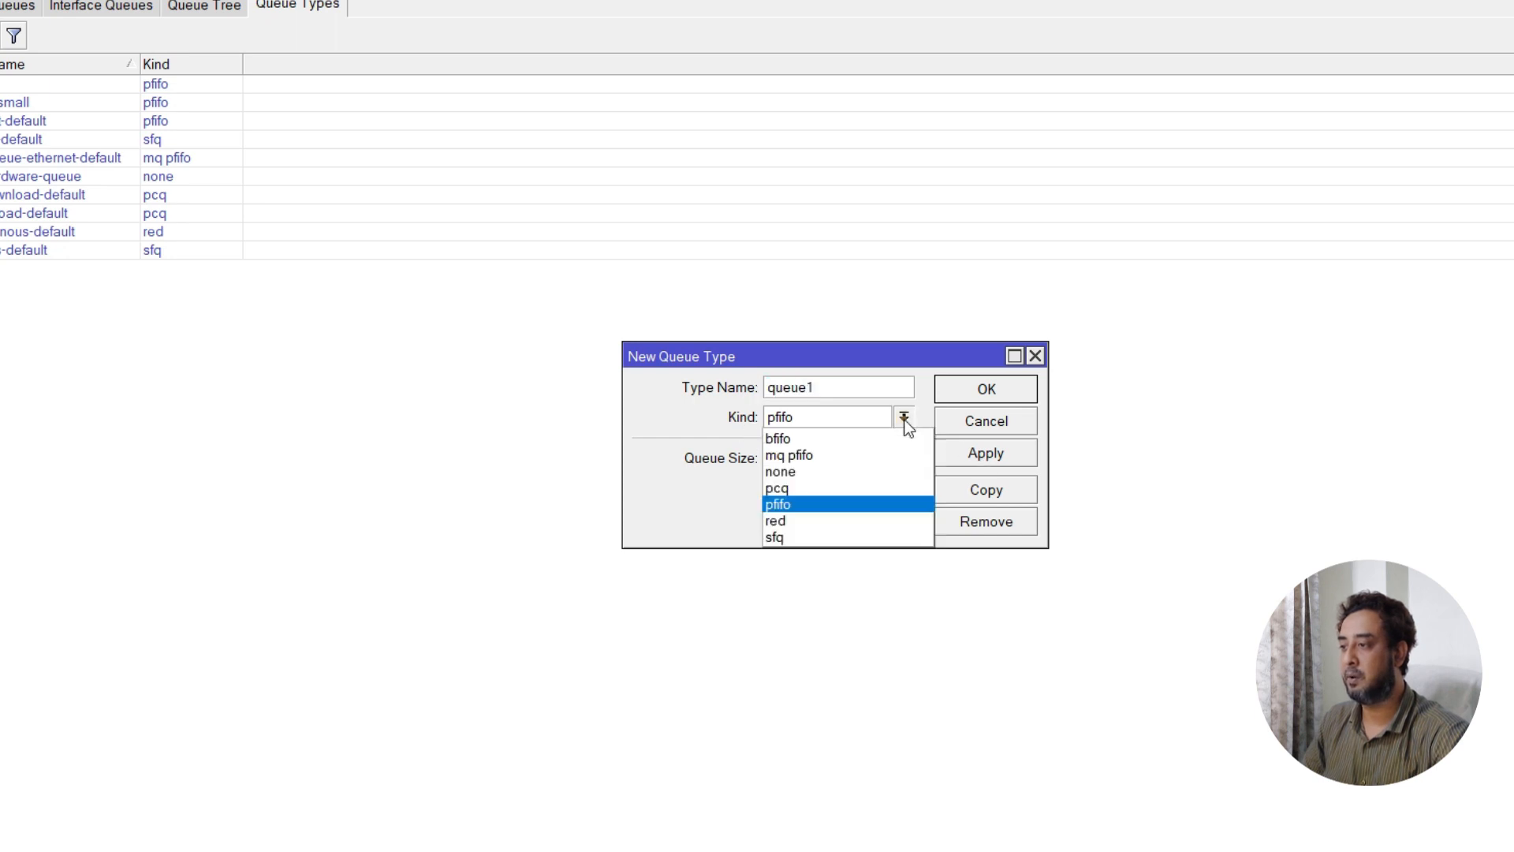
pyautogui.click(804, 488)
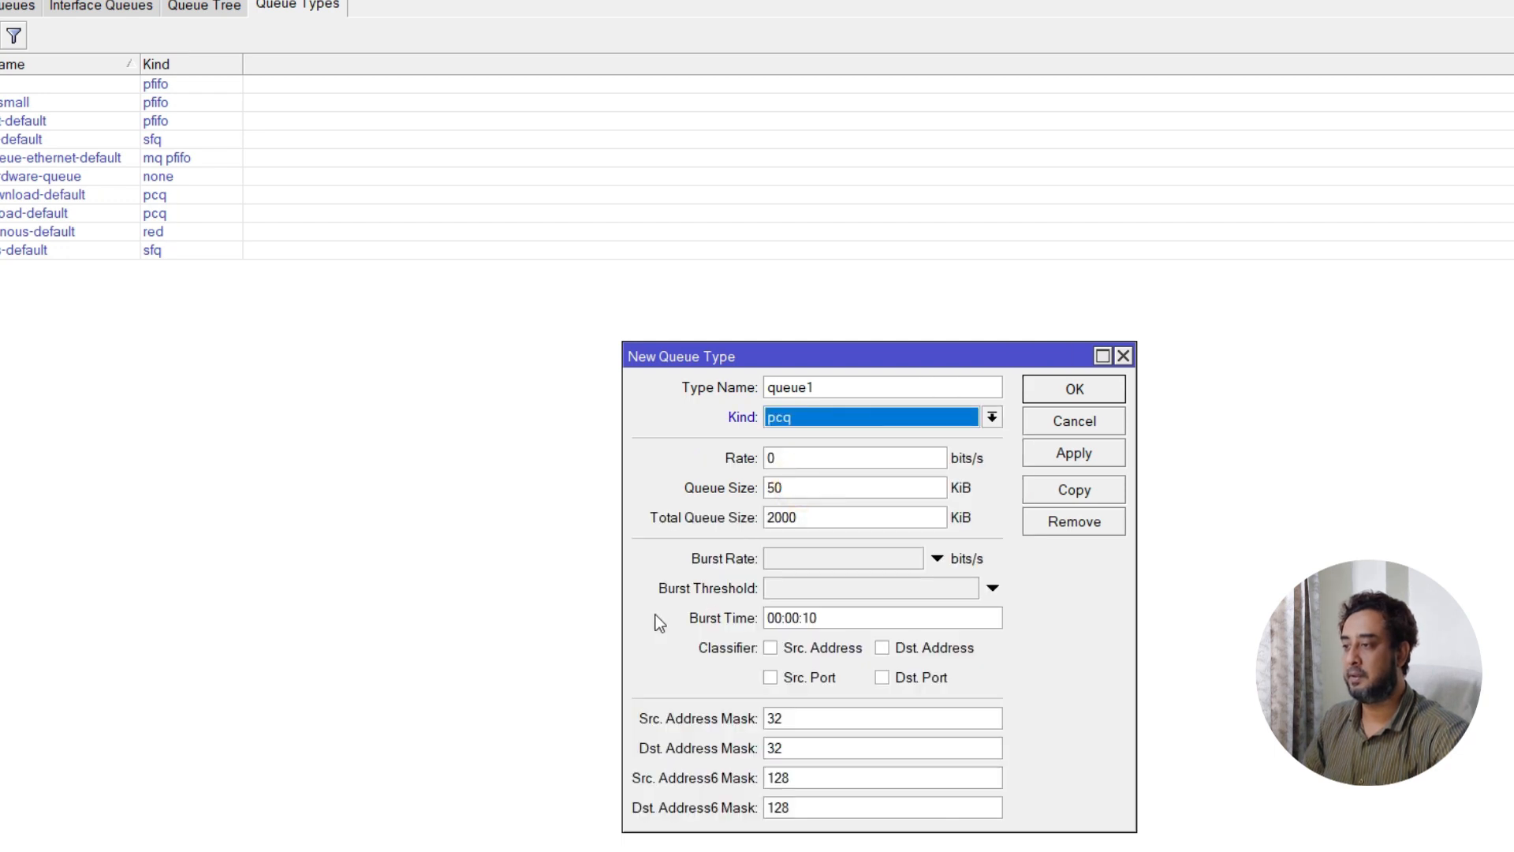
pyautogui.moveTo(852, 356); pyautogui.dragTo(534, 148)
# Name the new pcq queue type "1 M Upload Speed".
pyautogui.click(541, 176)
pyautogui.click(518, 178)
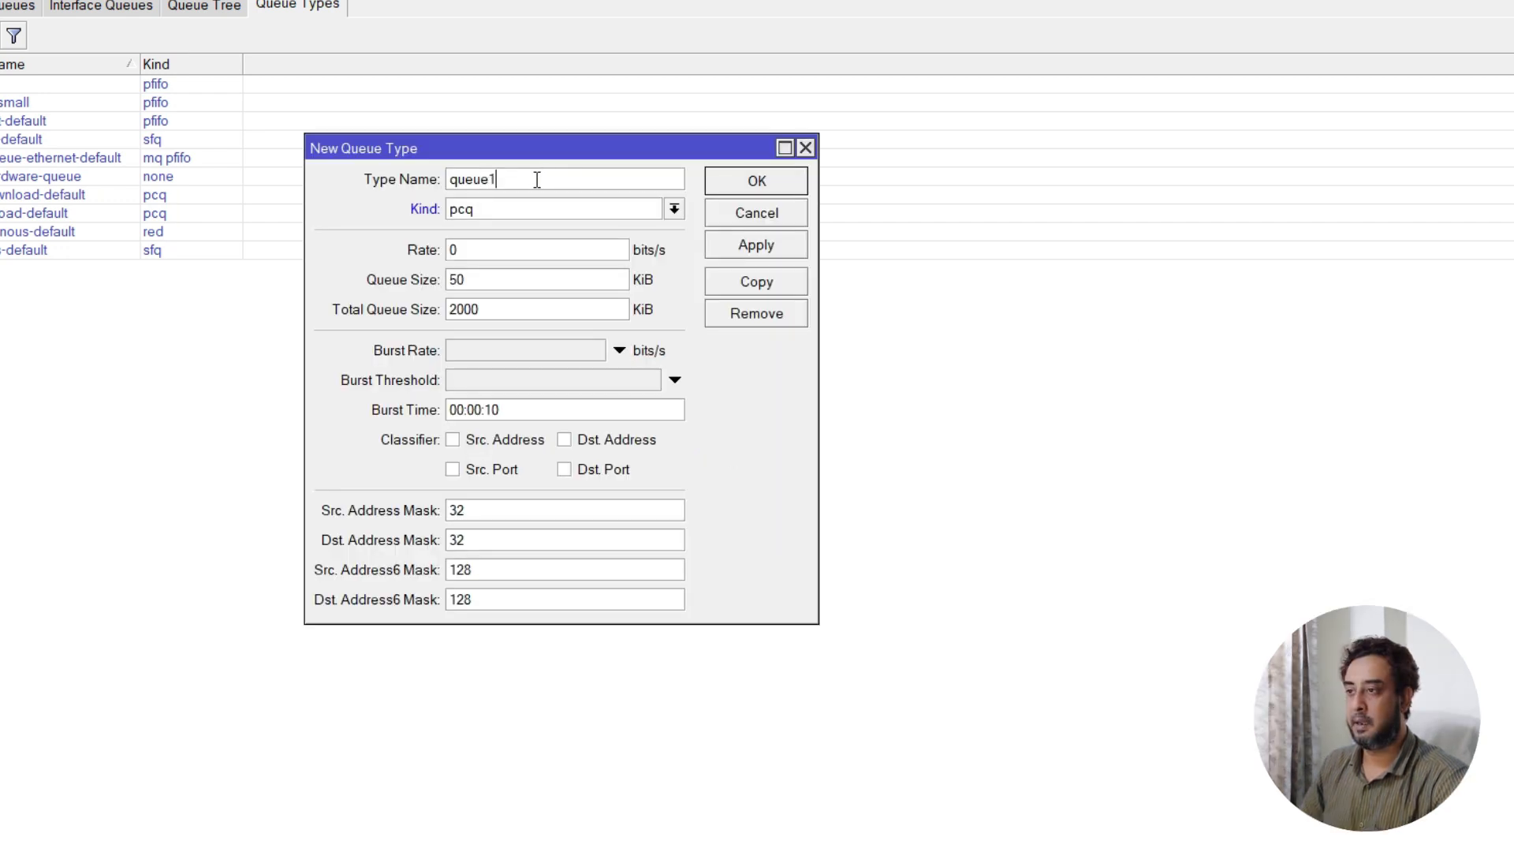
pyautogui.doubleClick(517, 178)
pyautogui.write('1')
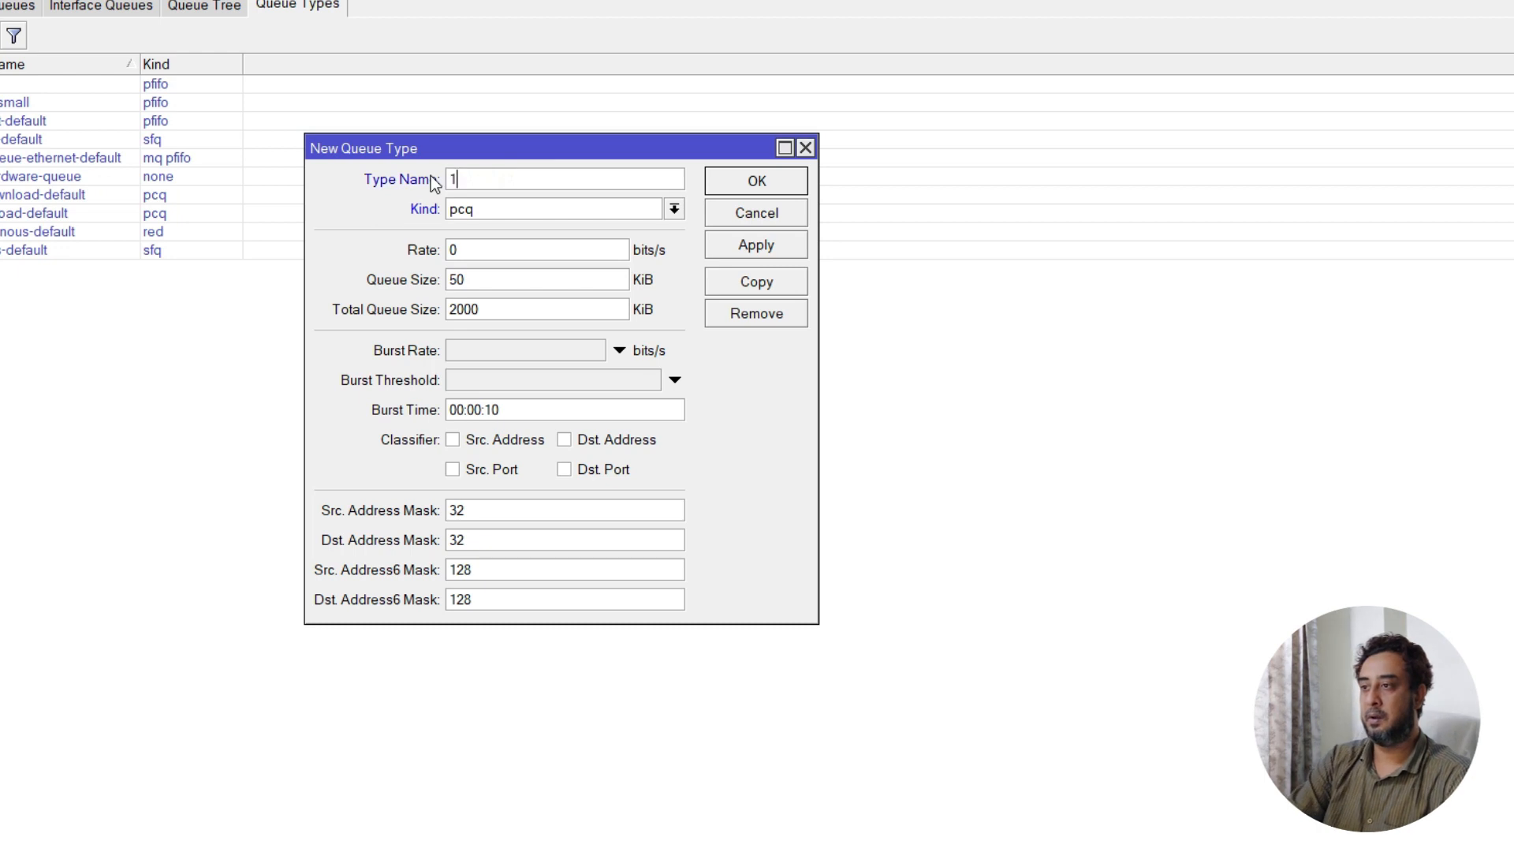
pyautogui.write(' M ')
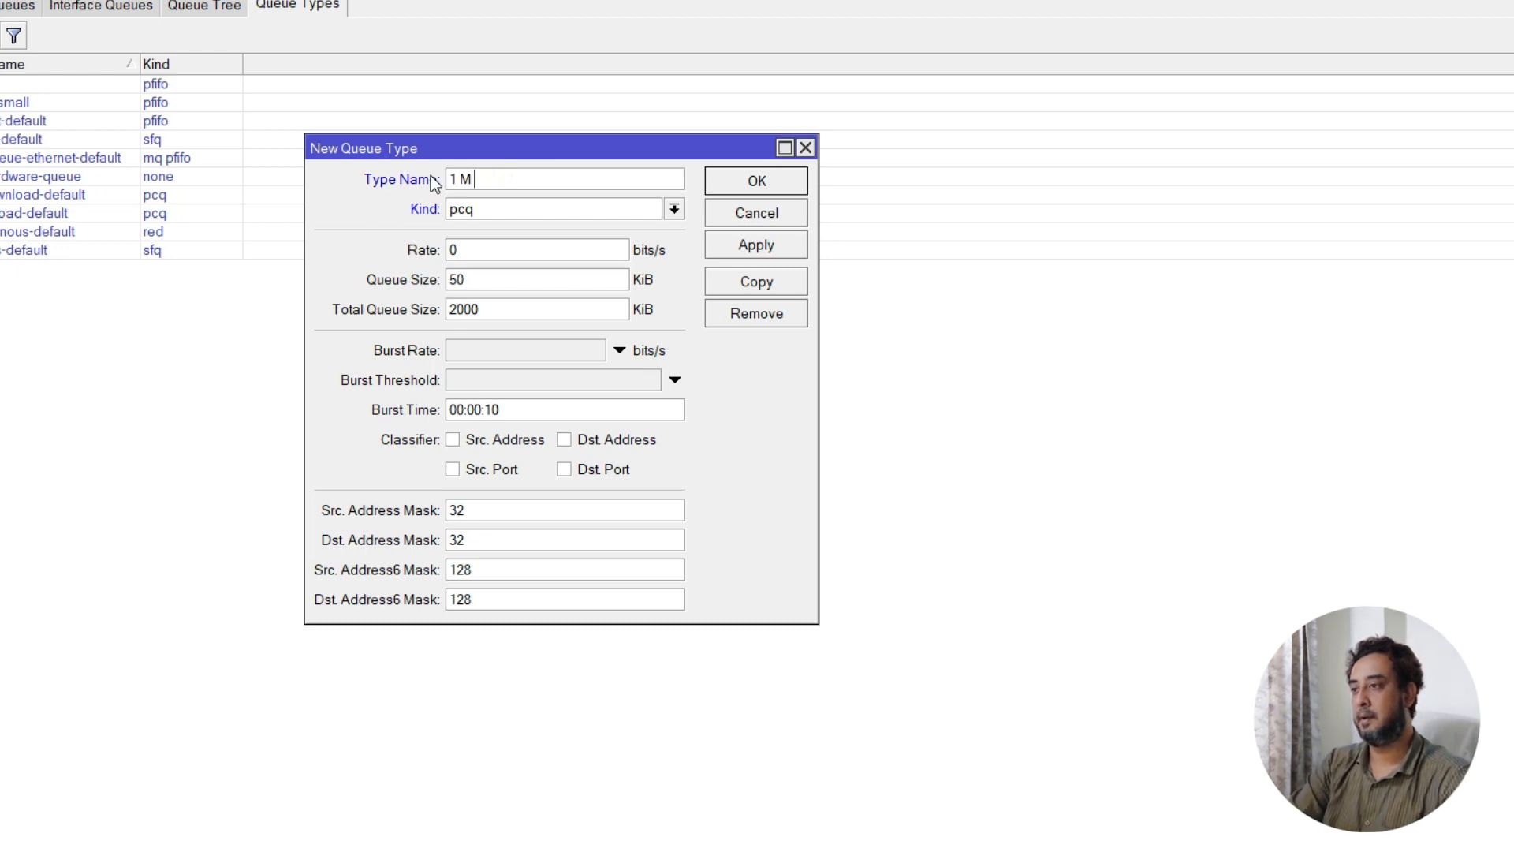
pyautogui.write('Upload')
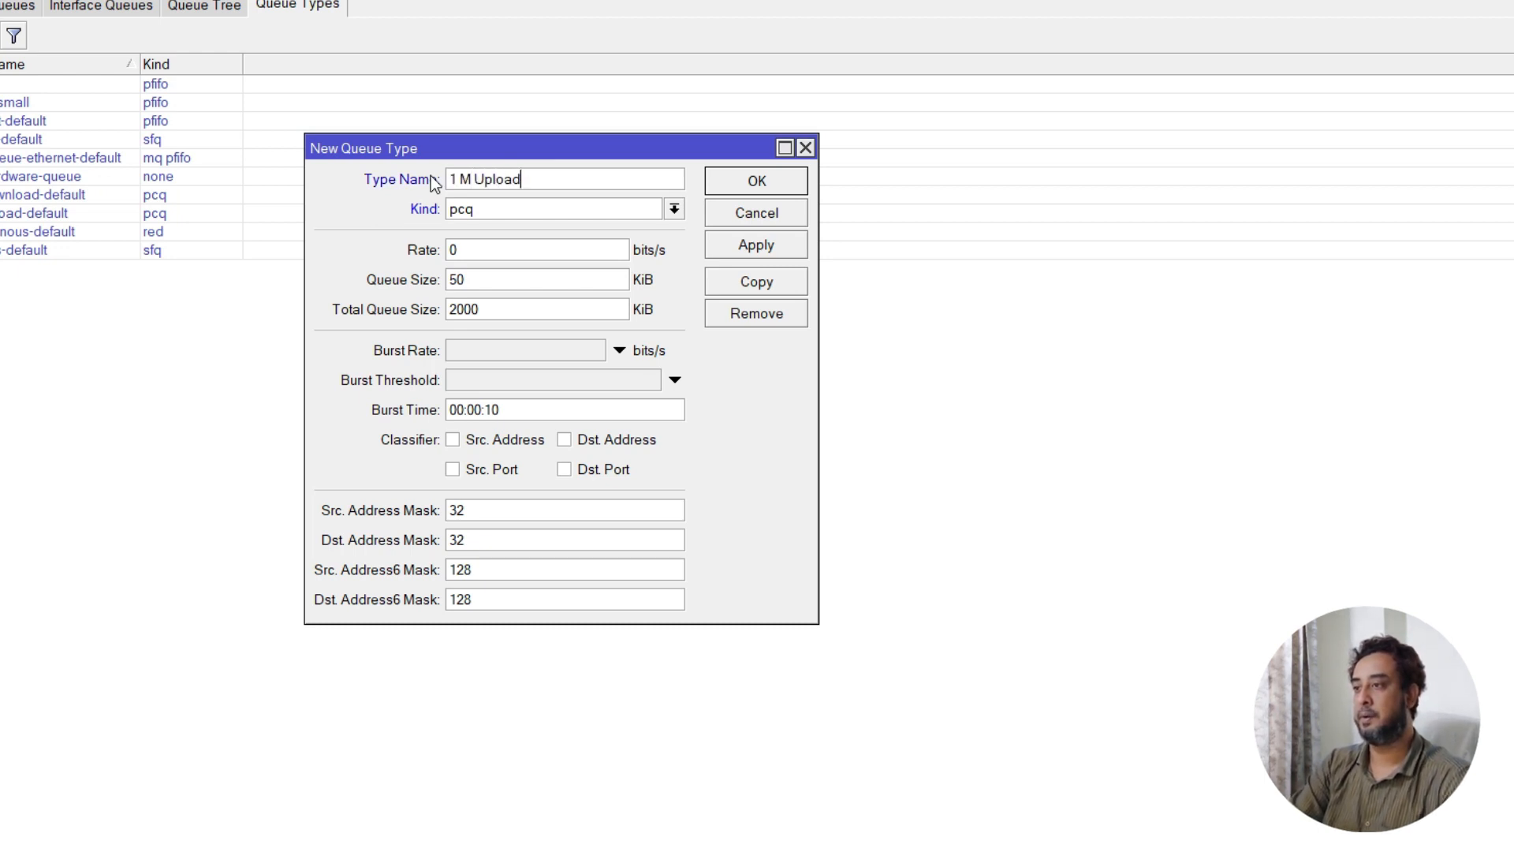
pyautogui.write(' Speed')
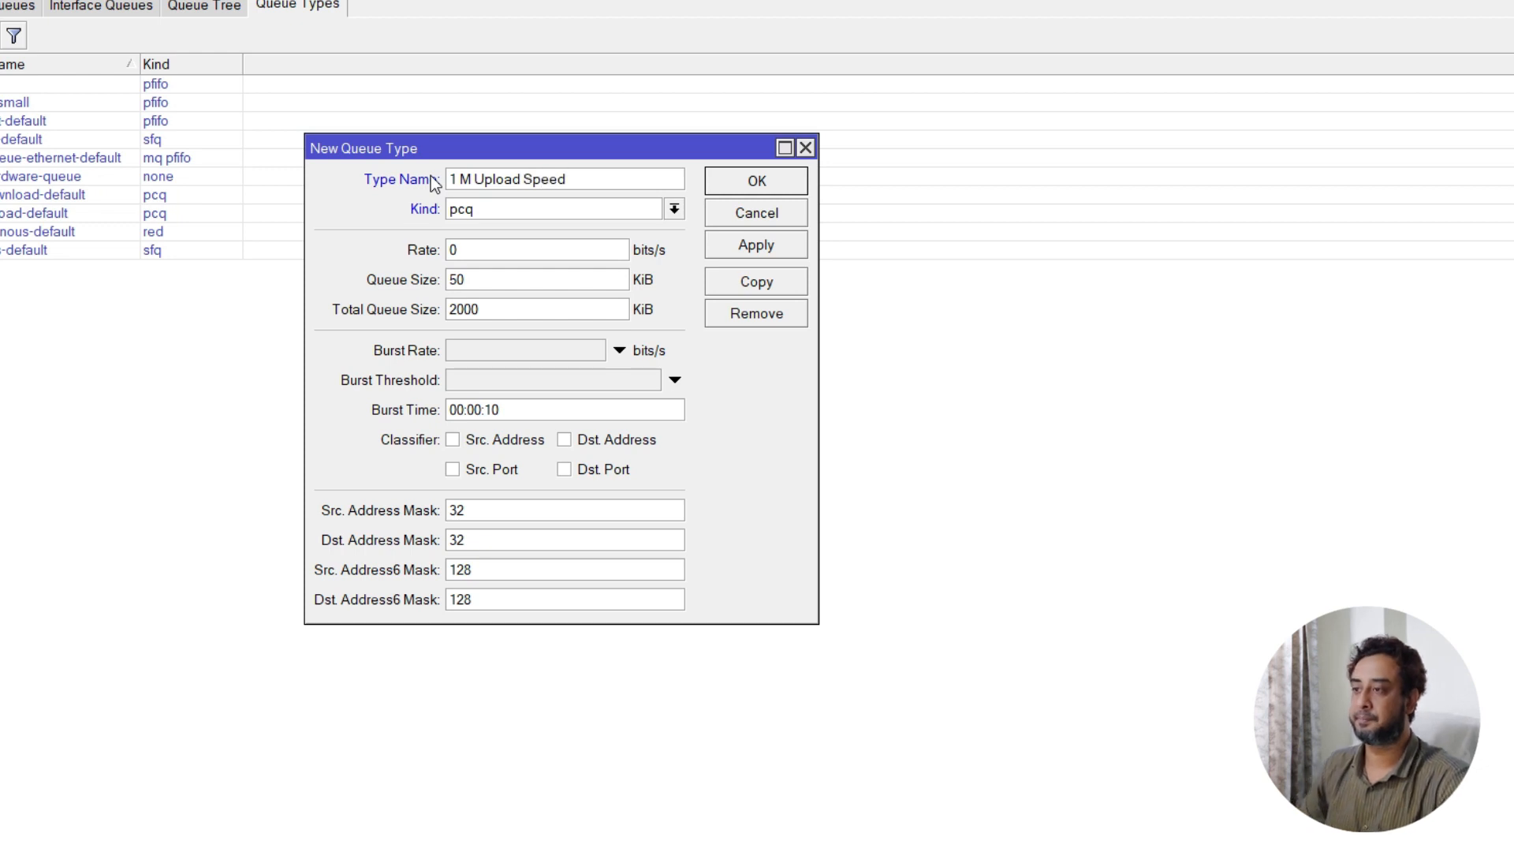
pyautogui.hotkey('ctrl', 'a')
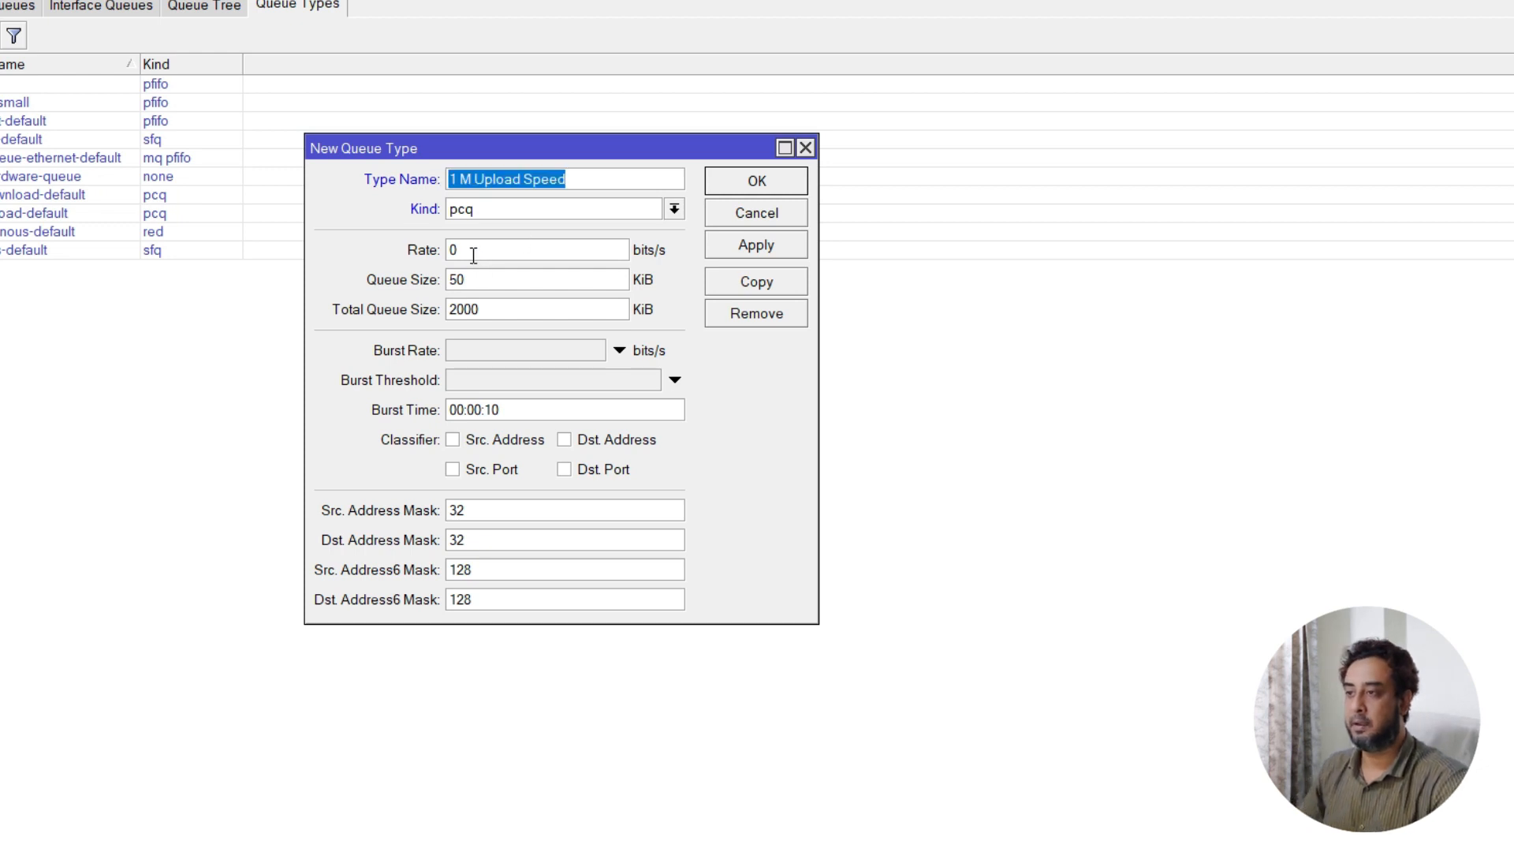
# Set the upload queue type's rate to 1M bits/s.
pyautogui.doubleClick(473, 253)
pyautogui.write('1')
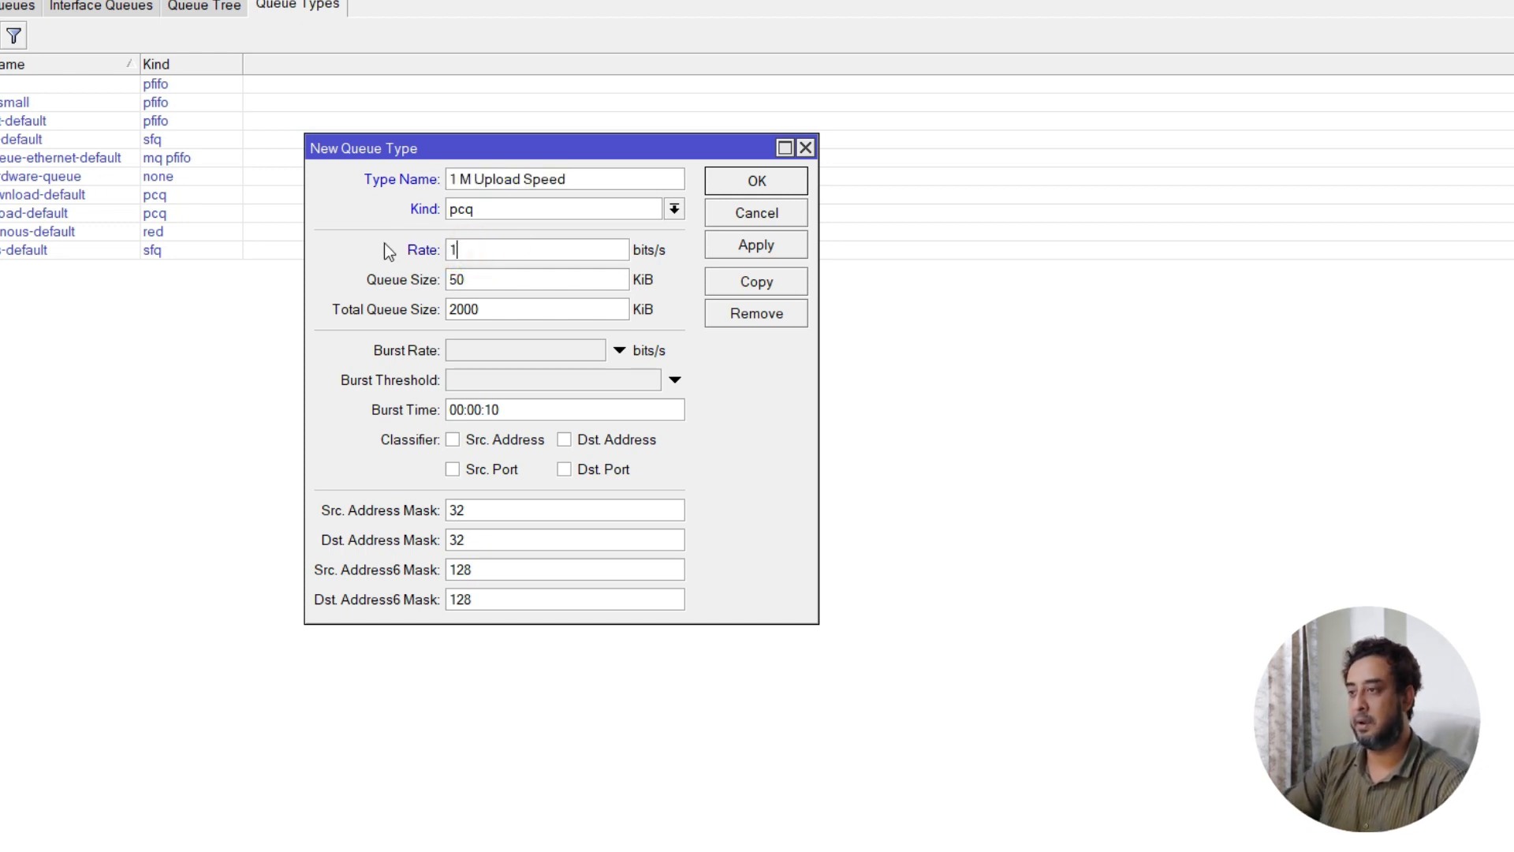
pyautogui.write(' M')
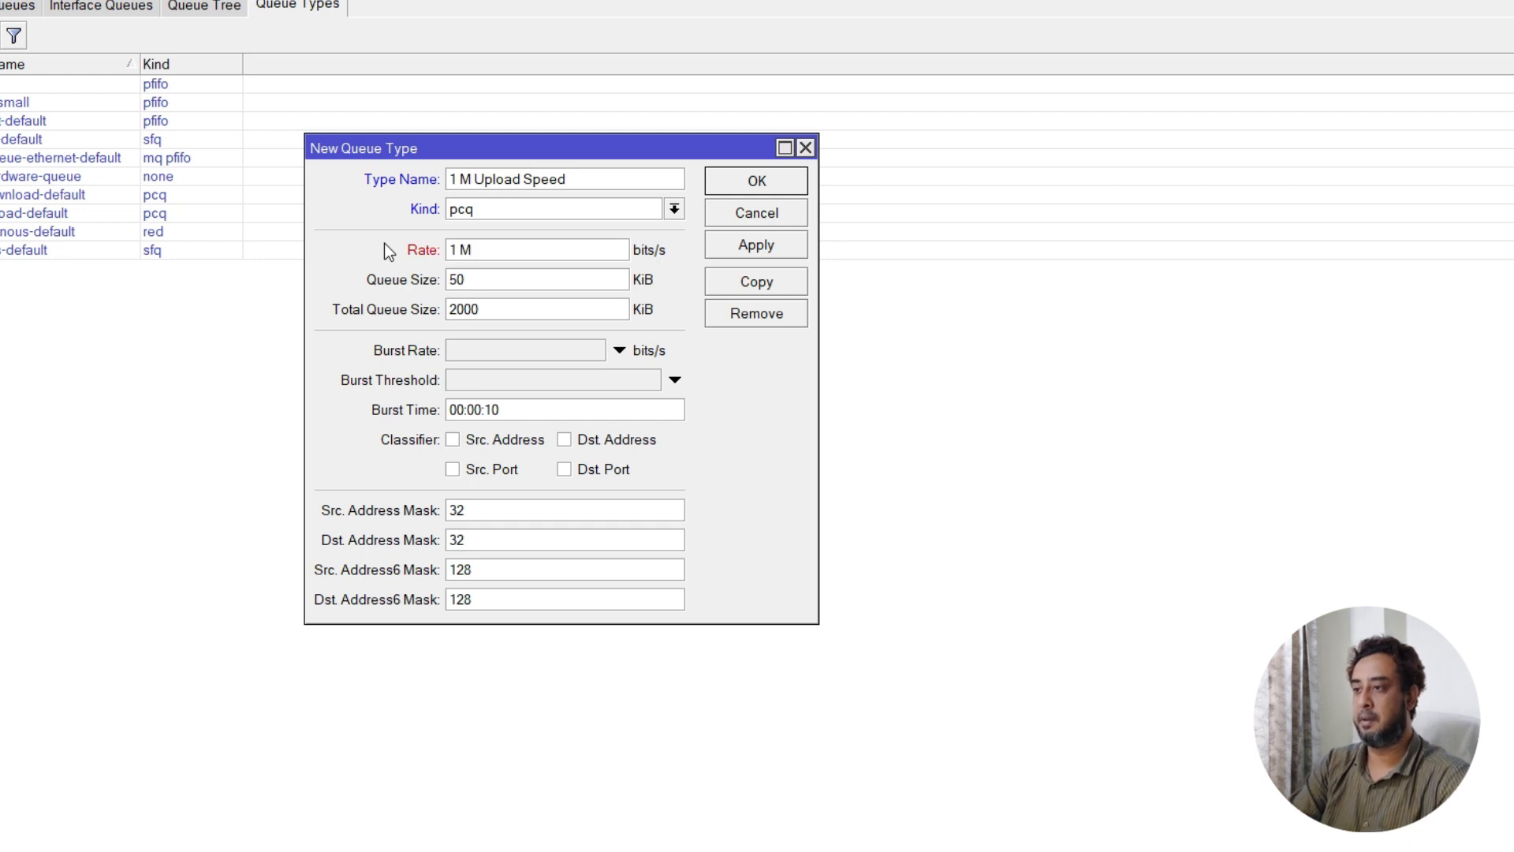
pyautogui.press('BackSpace')
pyautogui.press('BackSpace')
pyautogui.write('m')
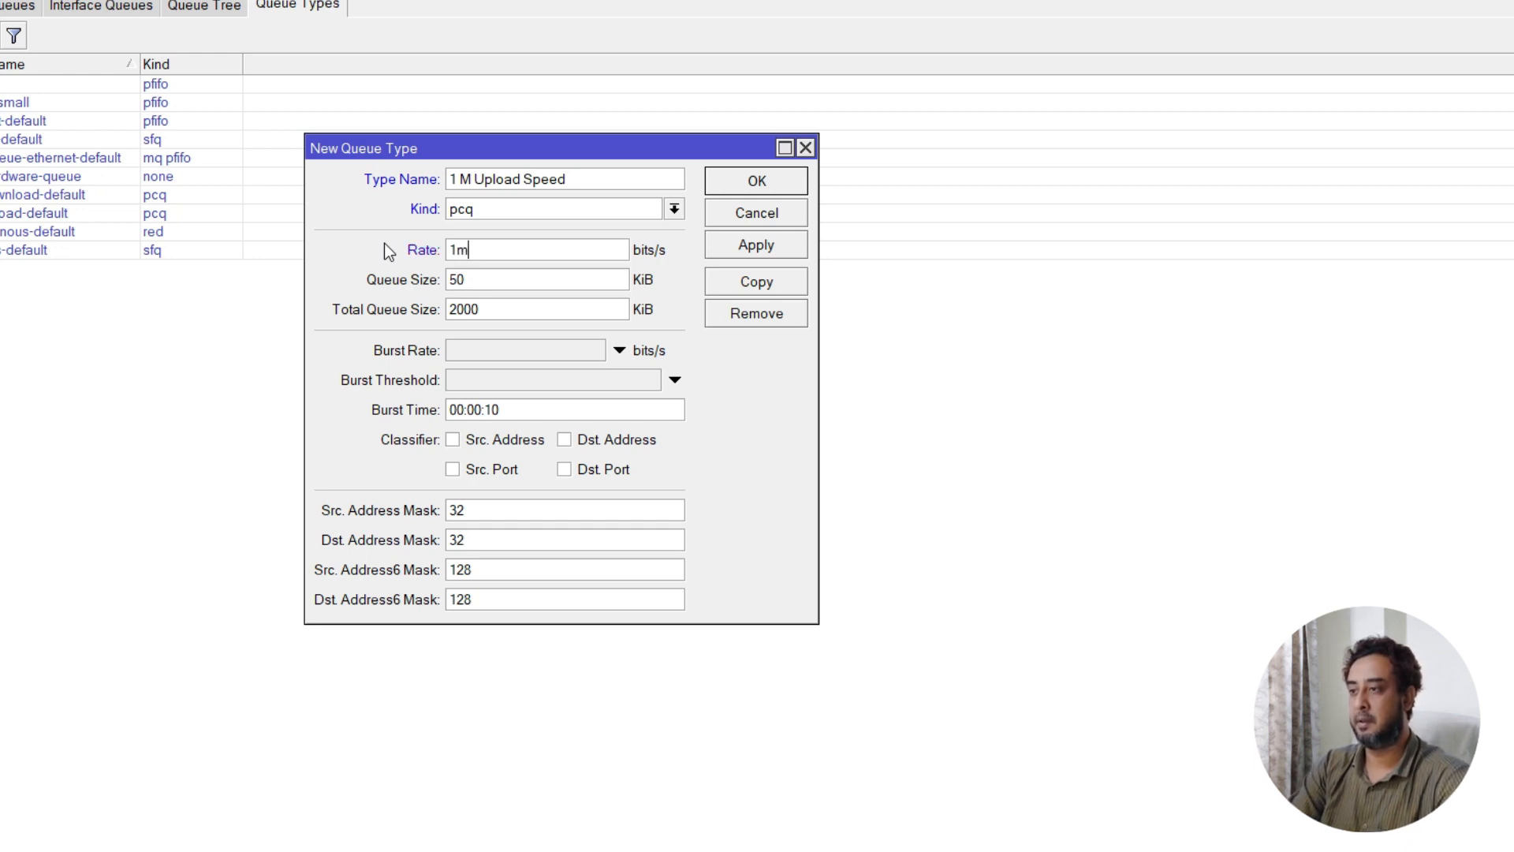
pyautogui.press('BackSpace')
pyautogui.write('M')
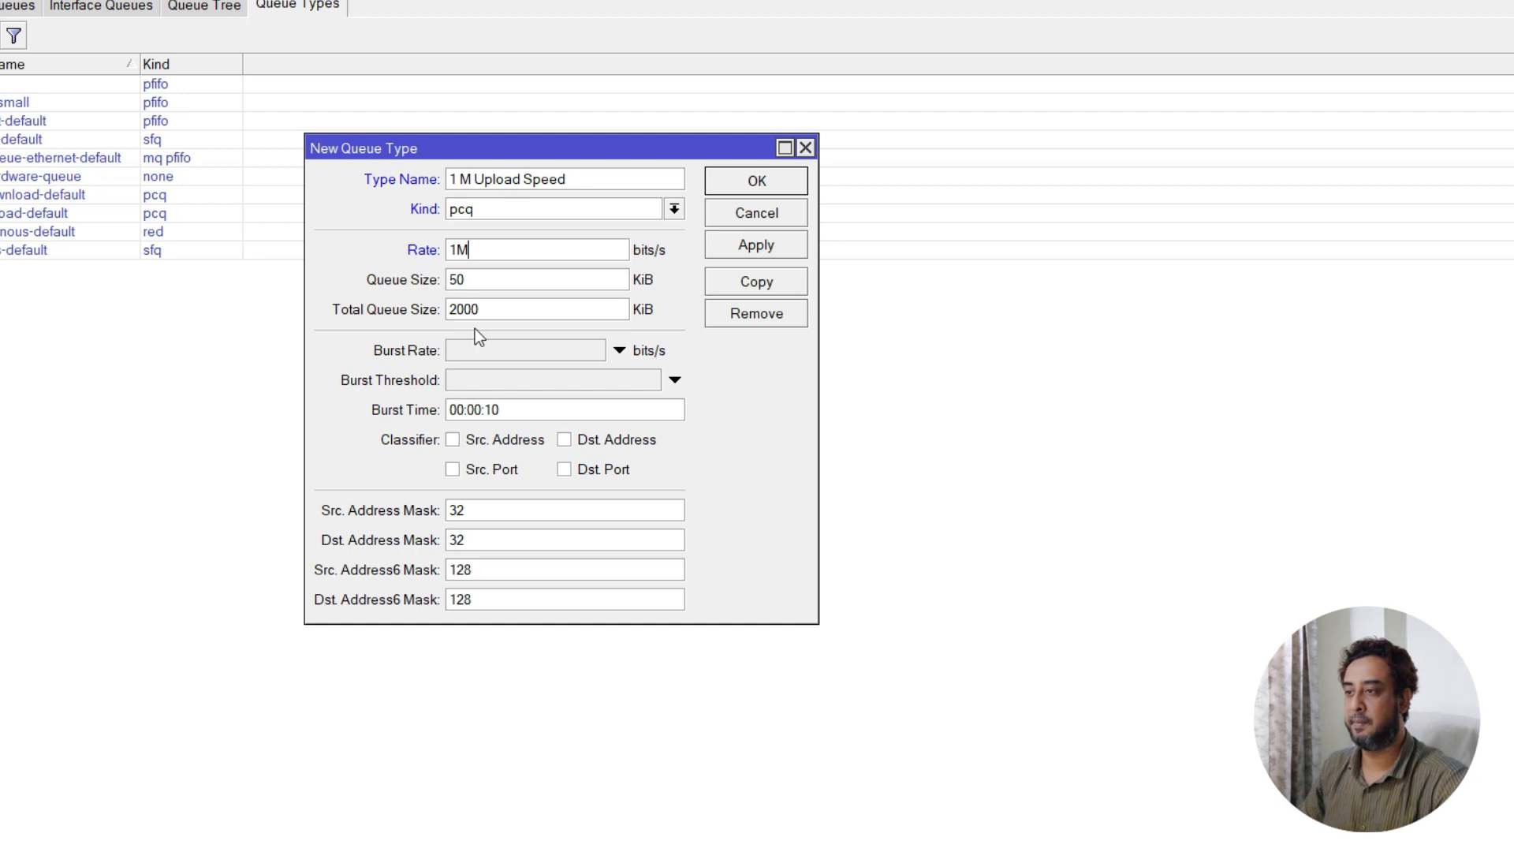
pyautogui.doubleClick(490, 249)
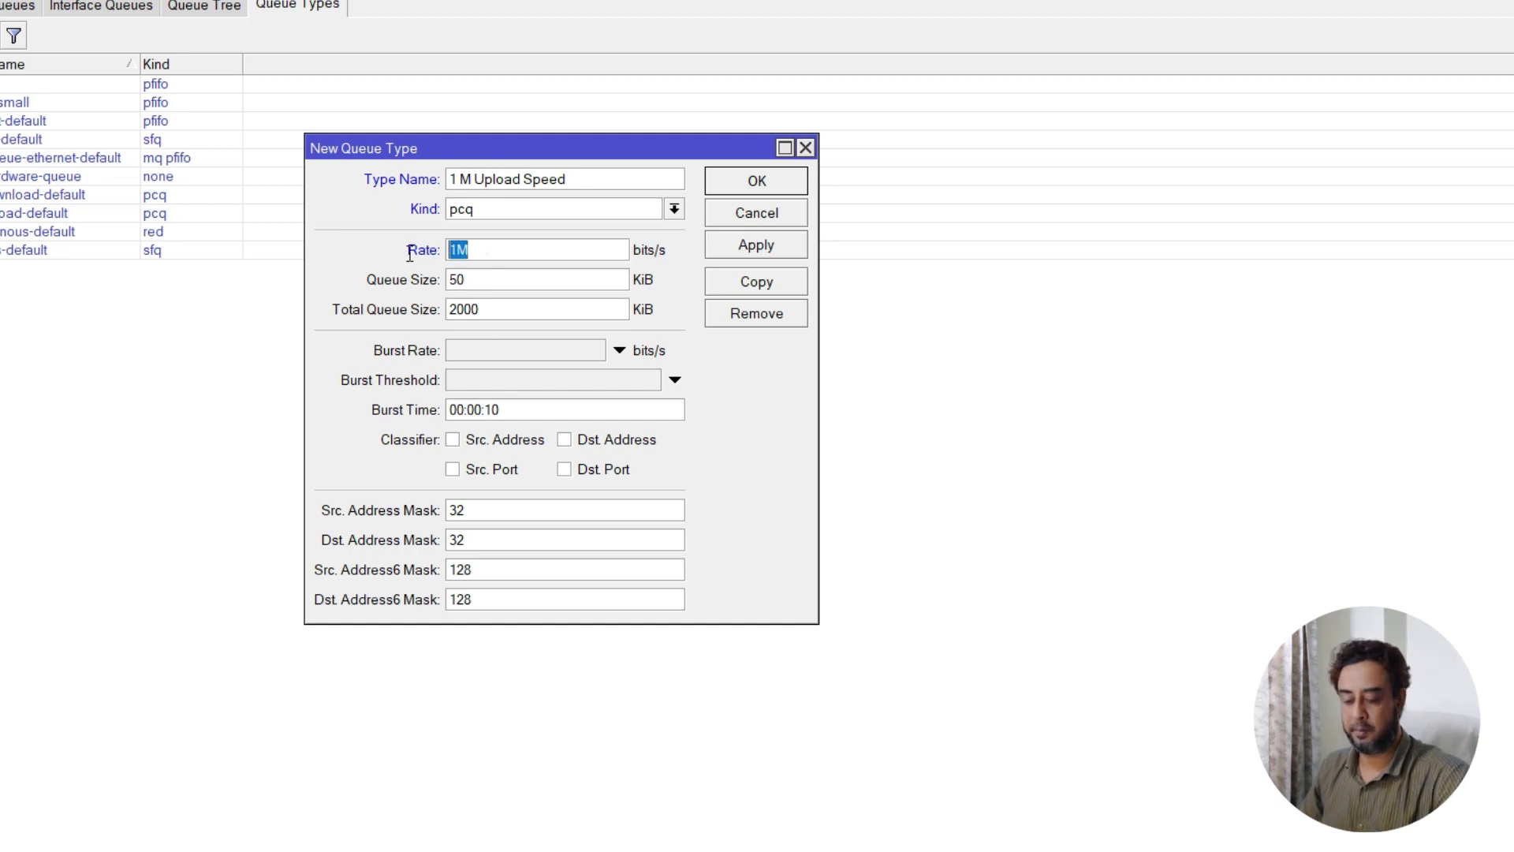
# Set the upload queue type's queue size to 1M and its total queue size to 1024 KiB.
pyautogui.doubleClick(473, 283)
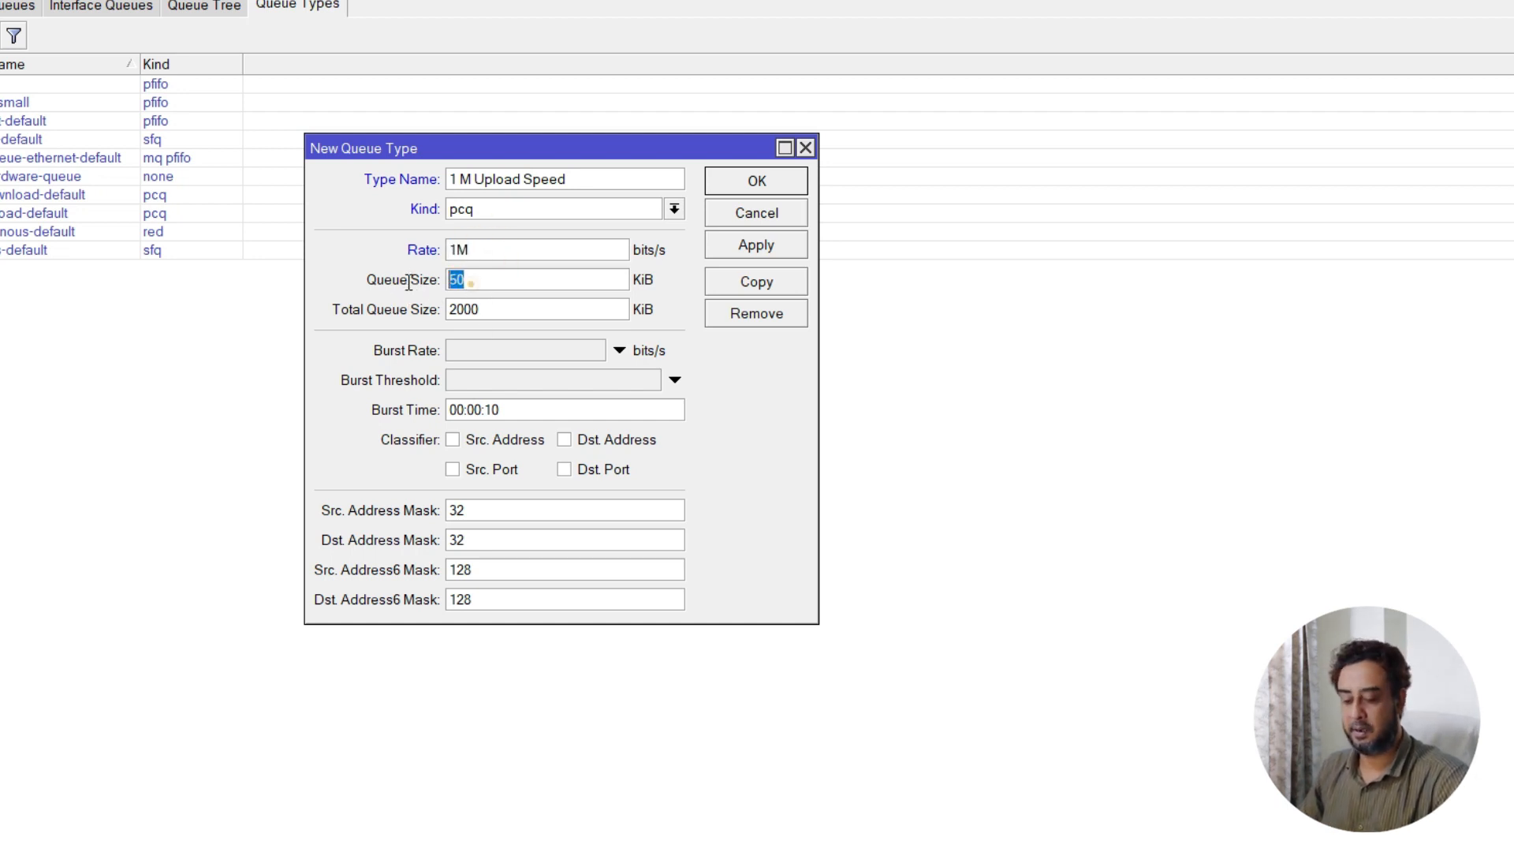
pyautogui.write('1M')
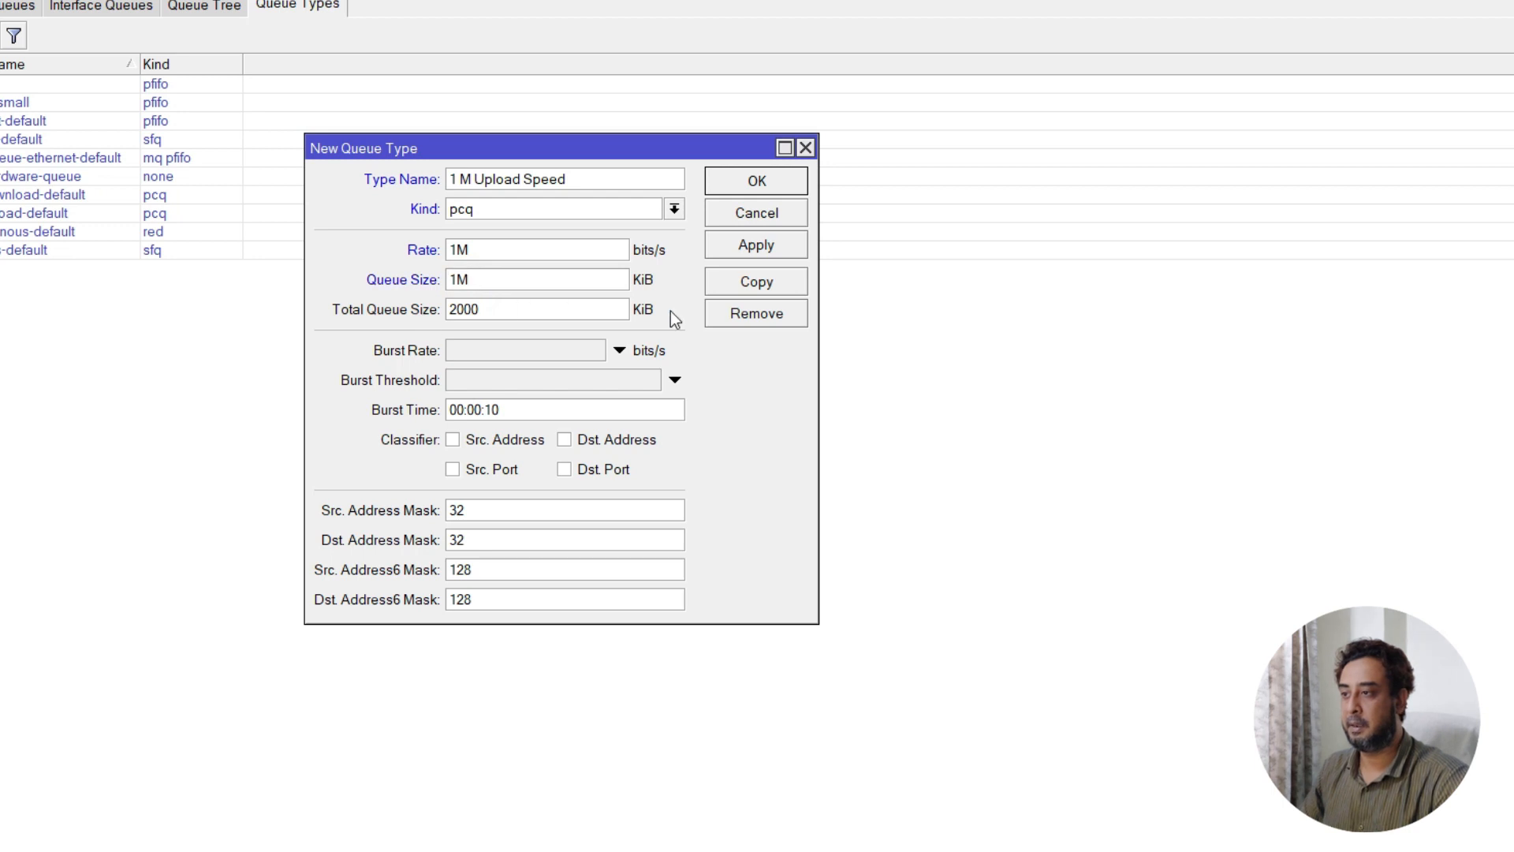
pyautogui.doubleClick(495, 310)
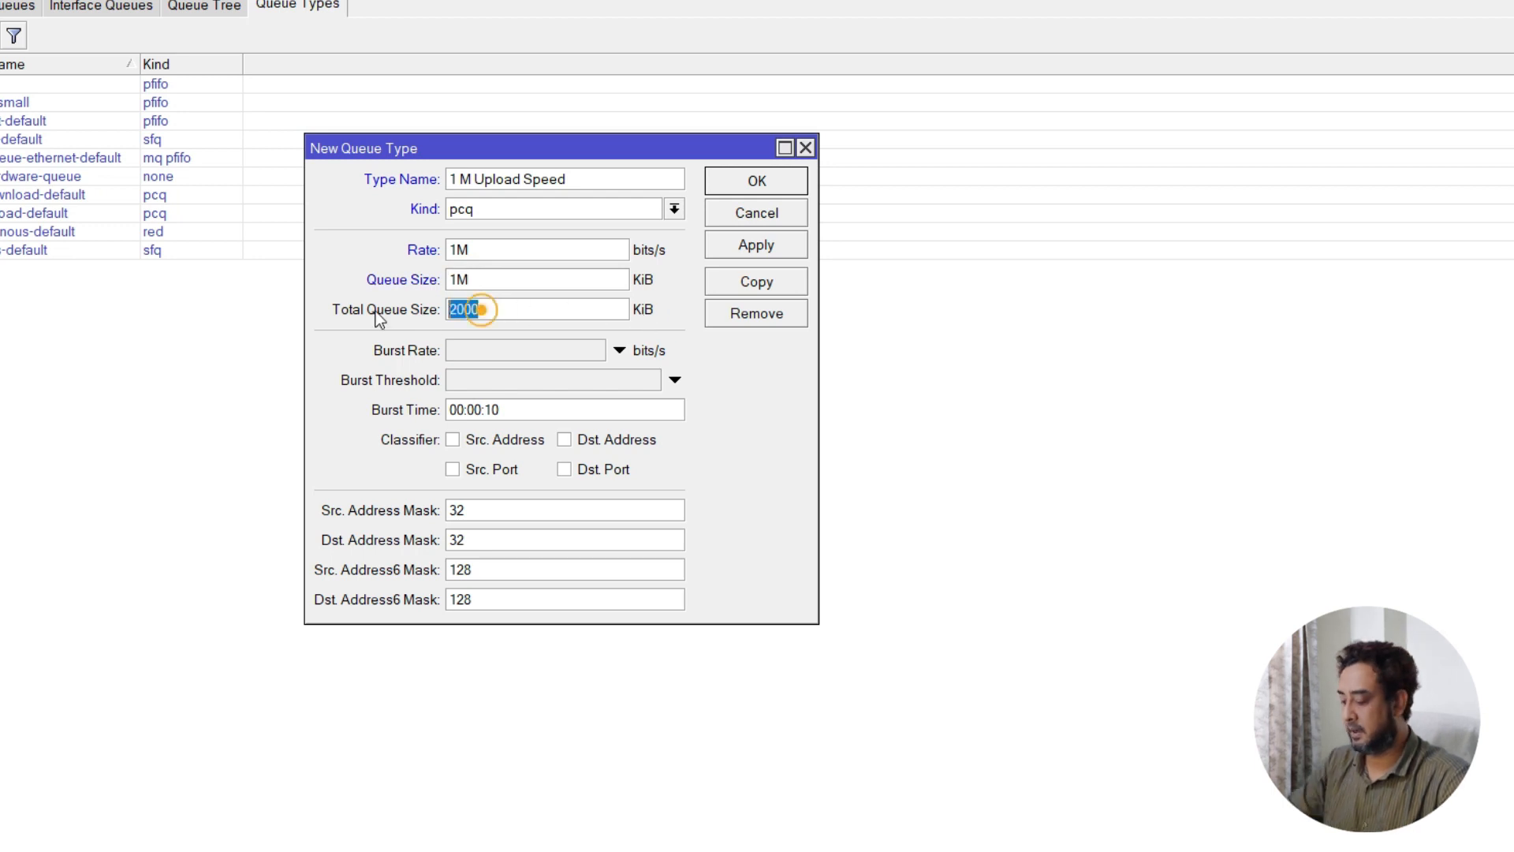
pyautogui.write('1024')
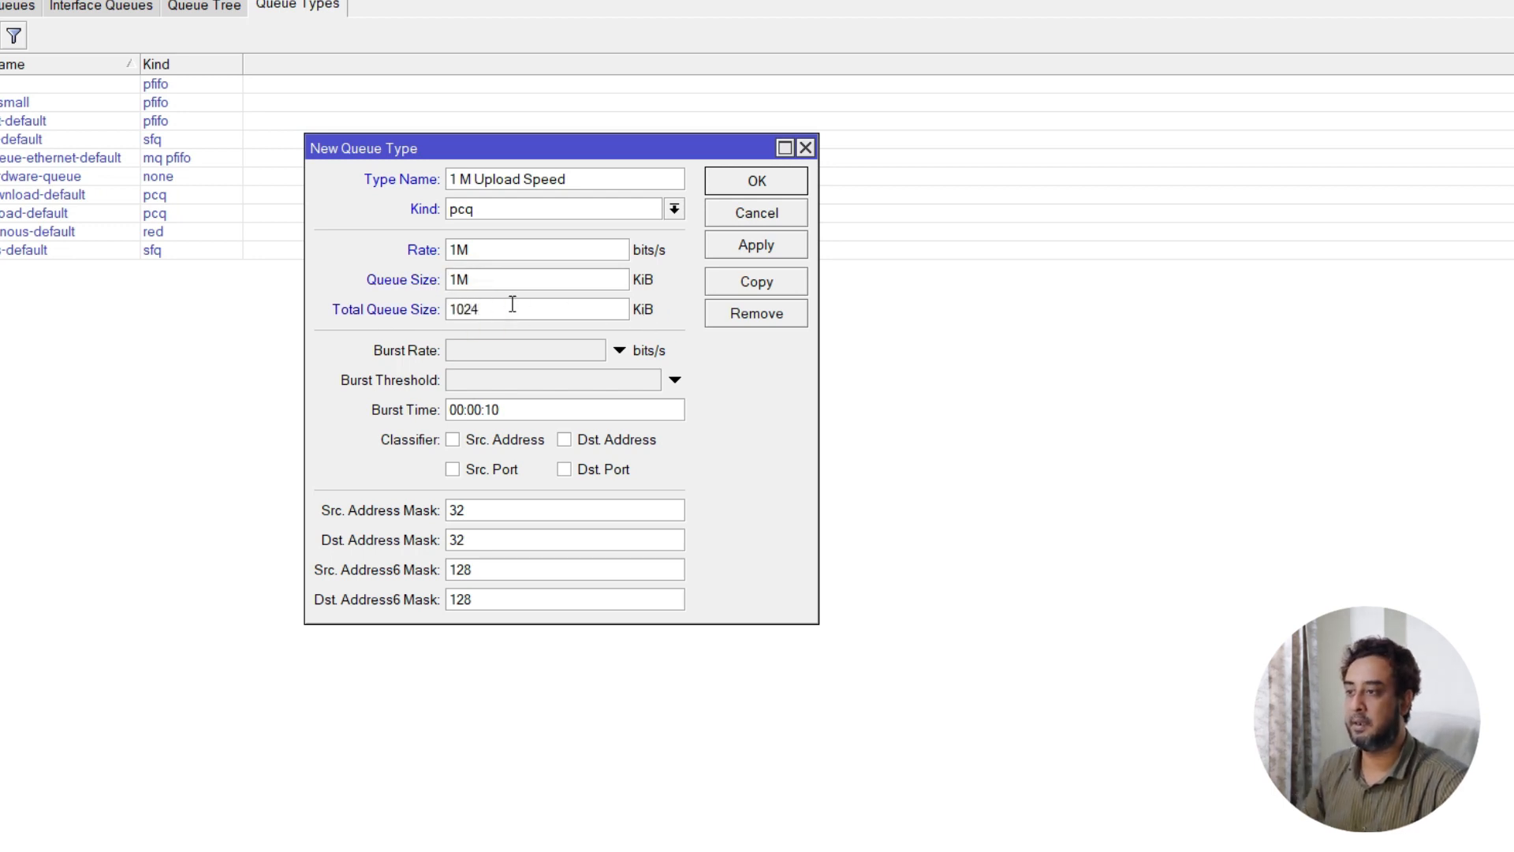
# Correct the queue type's name to "1M Upload Speed" without the space after 1, and apply the settings.
pyautogui.click(528, 185)
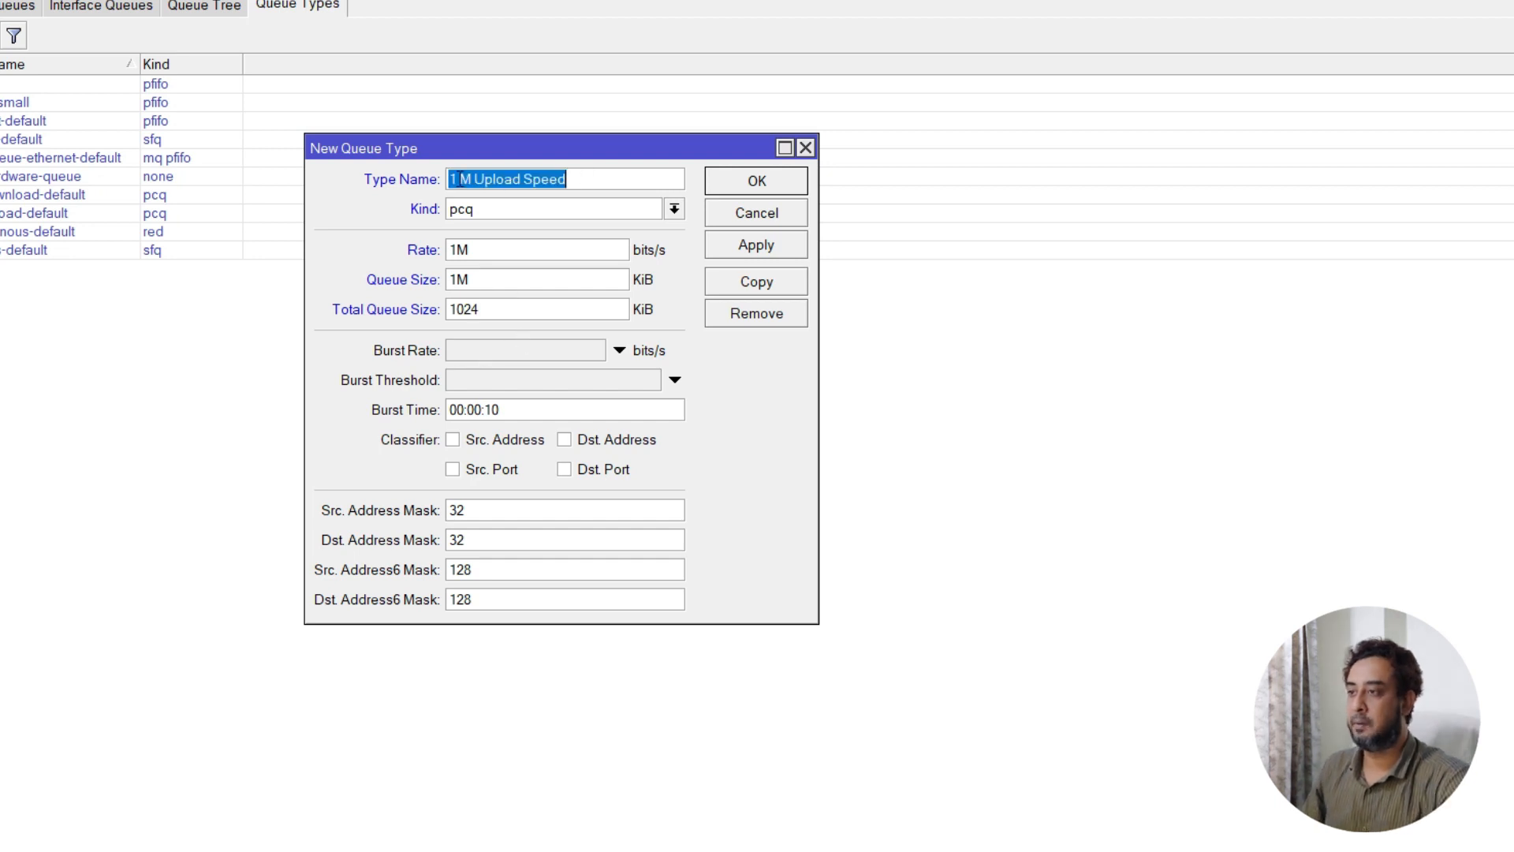
pyautogui.click(458, 179)
pyautogui.press('BackSpace')
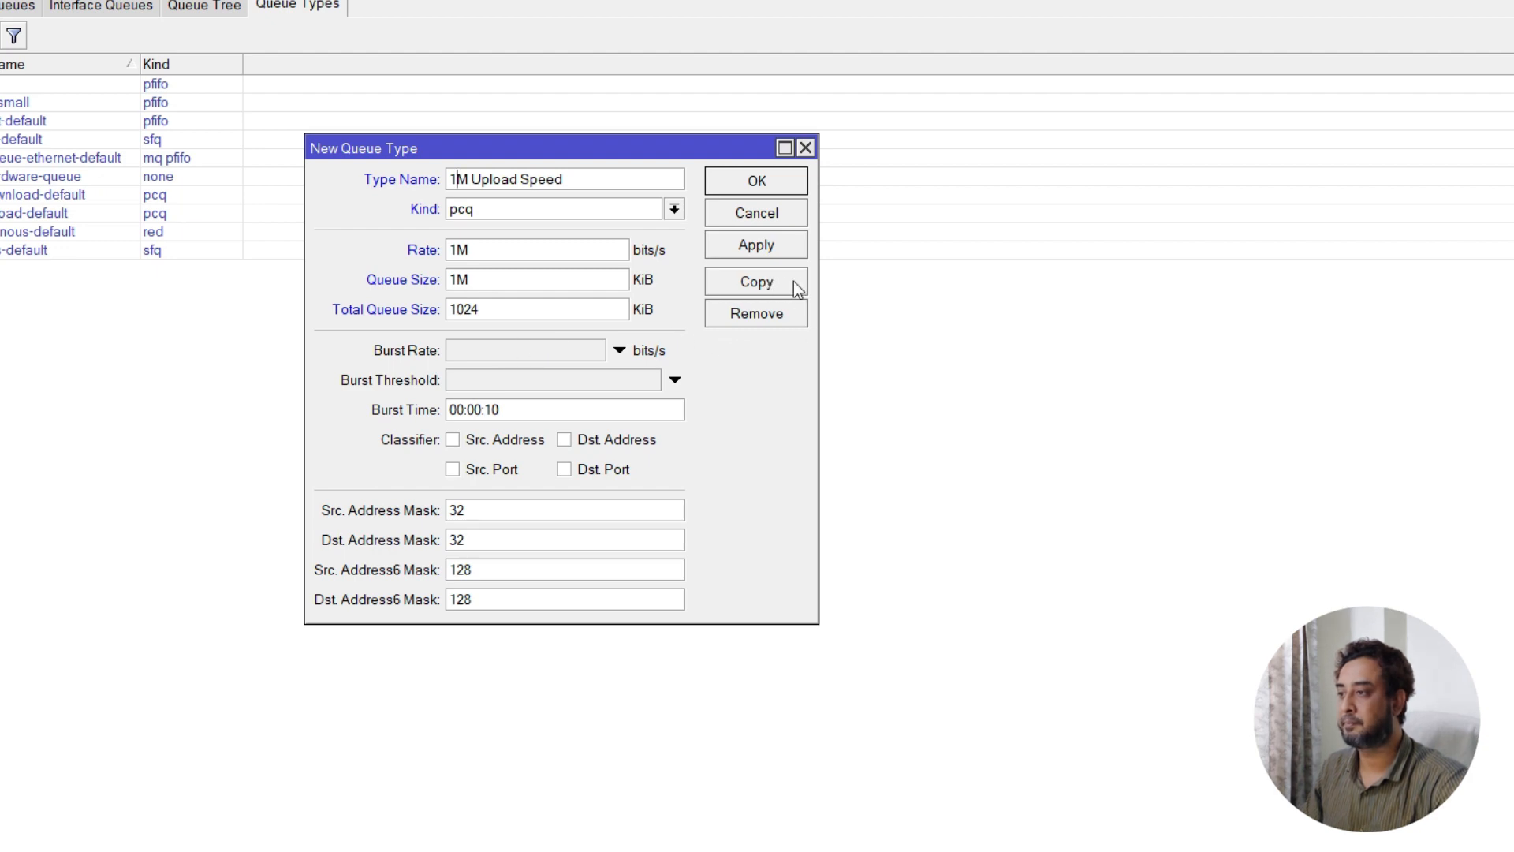
pyautogui.click(755, 245)
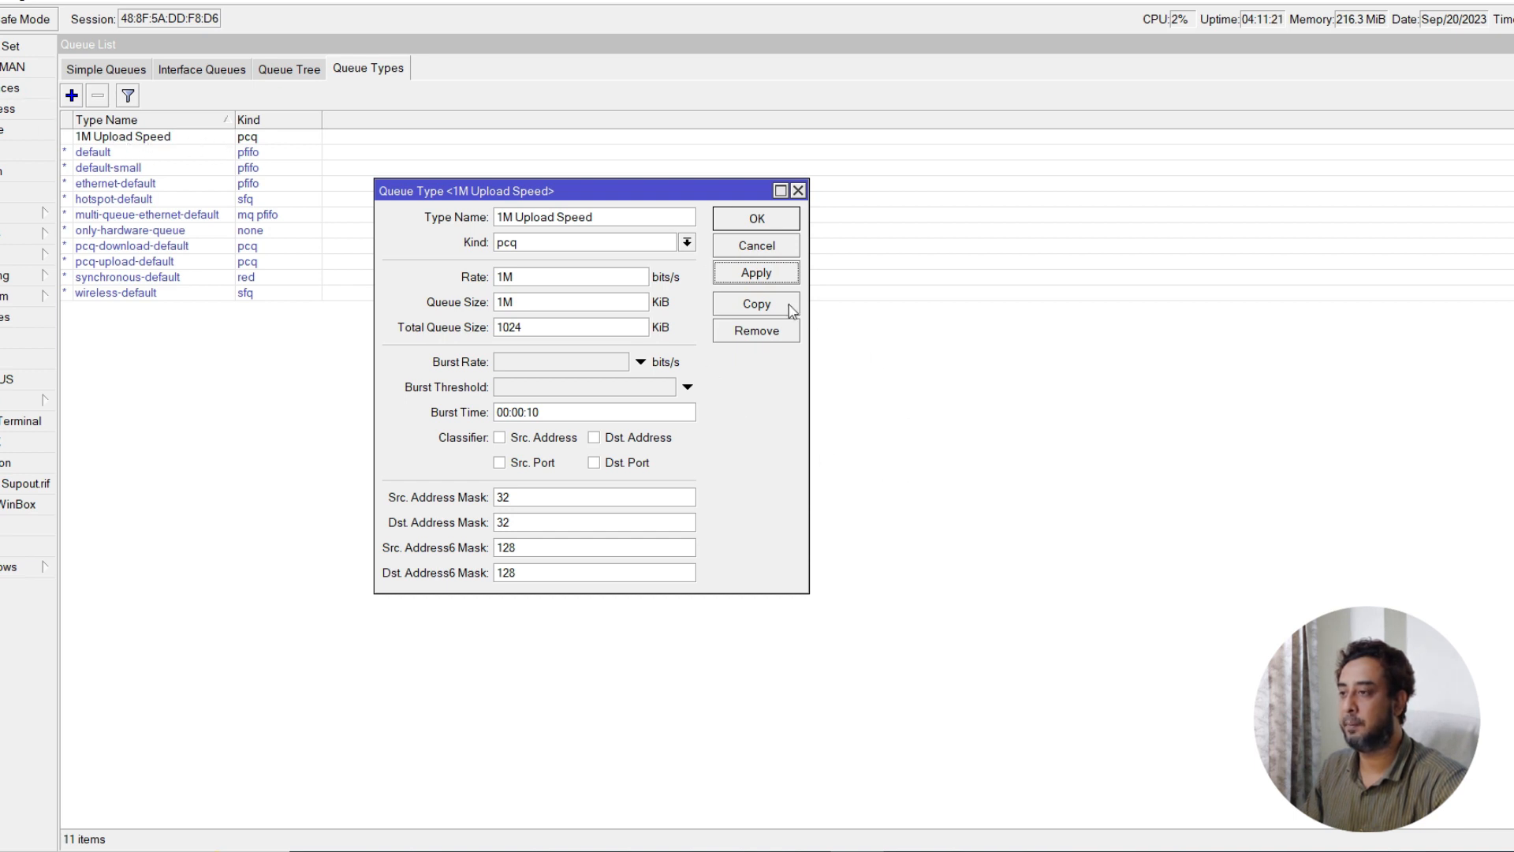
# Copy the upload queue type as a new one named "1M Download Speed", save it, and close both queue type windows.
pyautogui.click(760, 304)
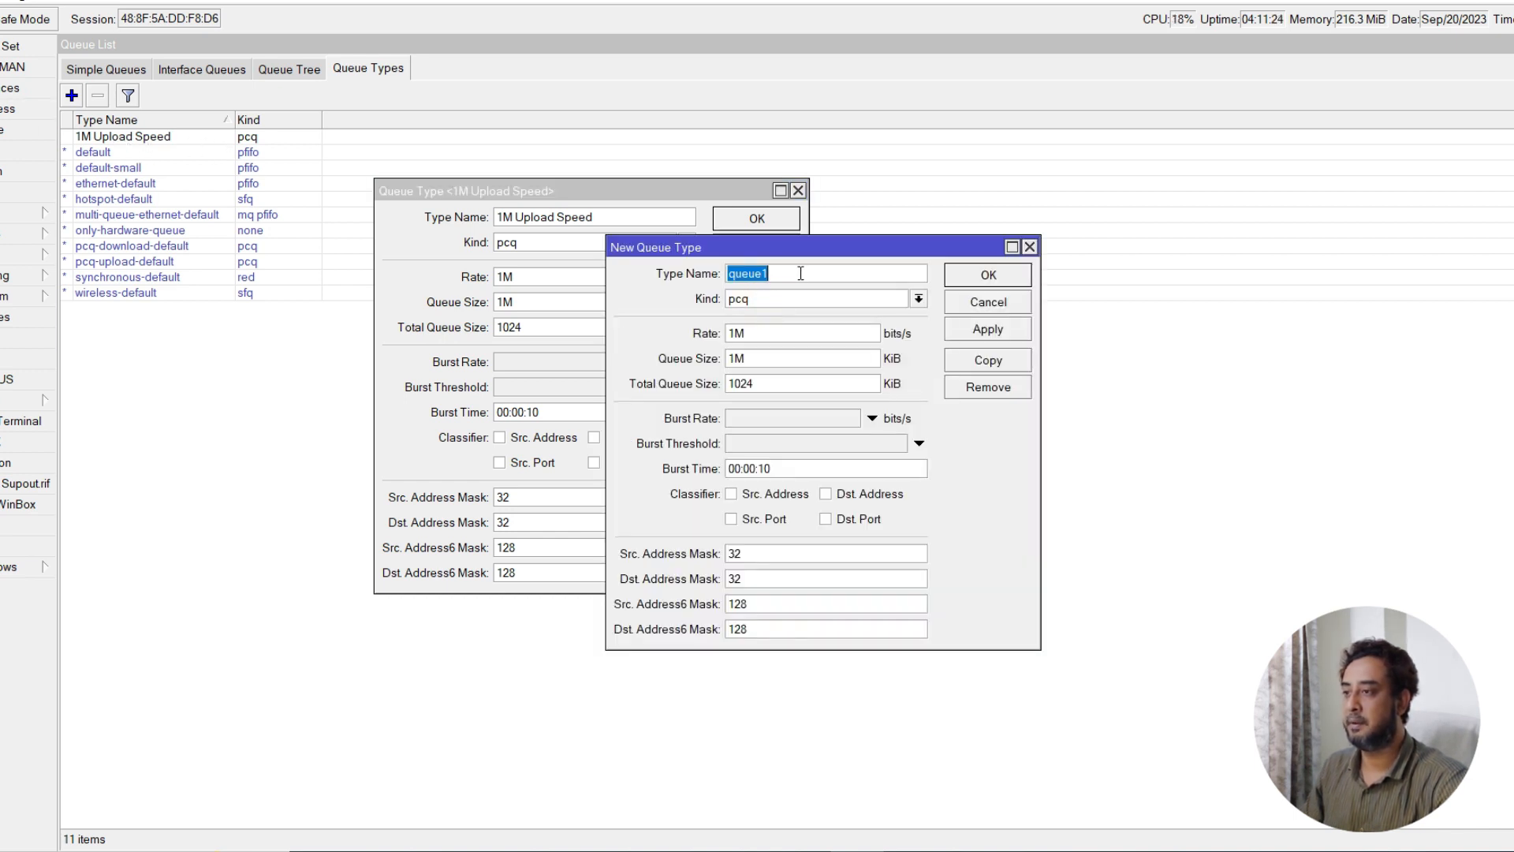
pyautogui.click(604, 216)
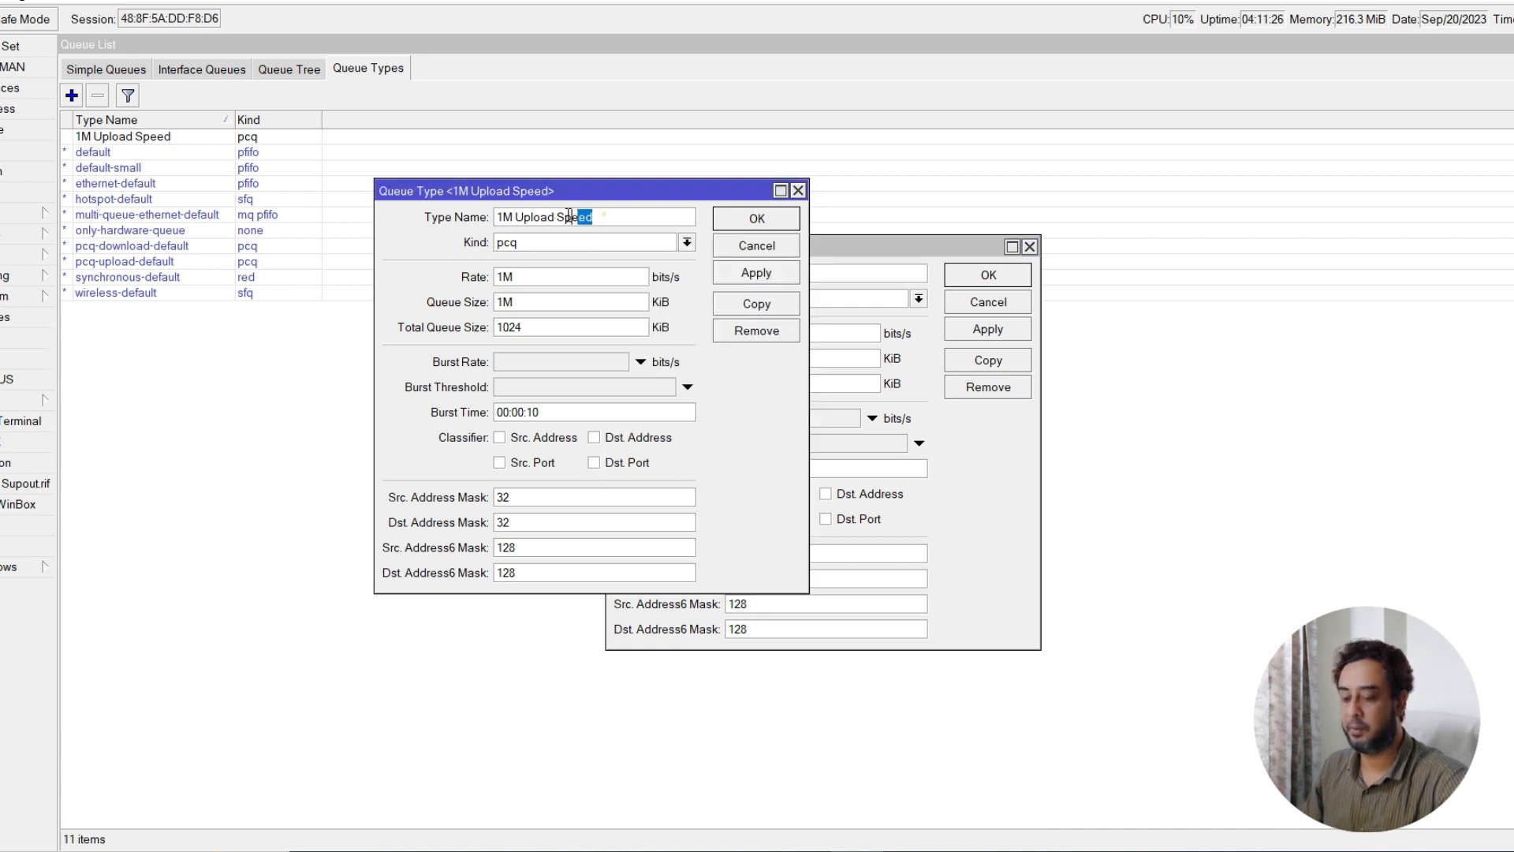
pyautogui.click(887, 246)
pyautogui.hotkey('ctrl', 'v')
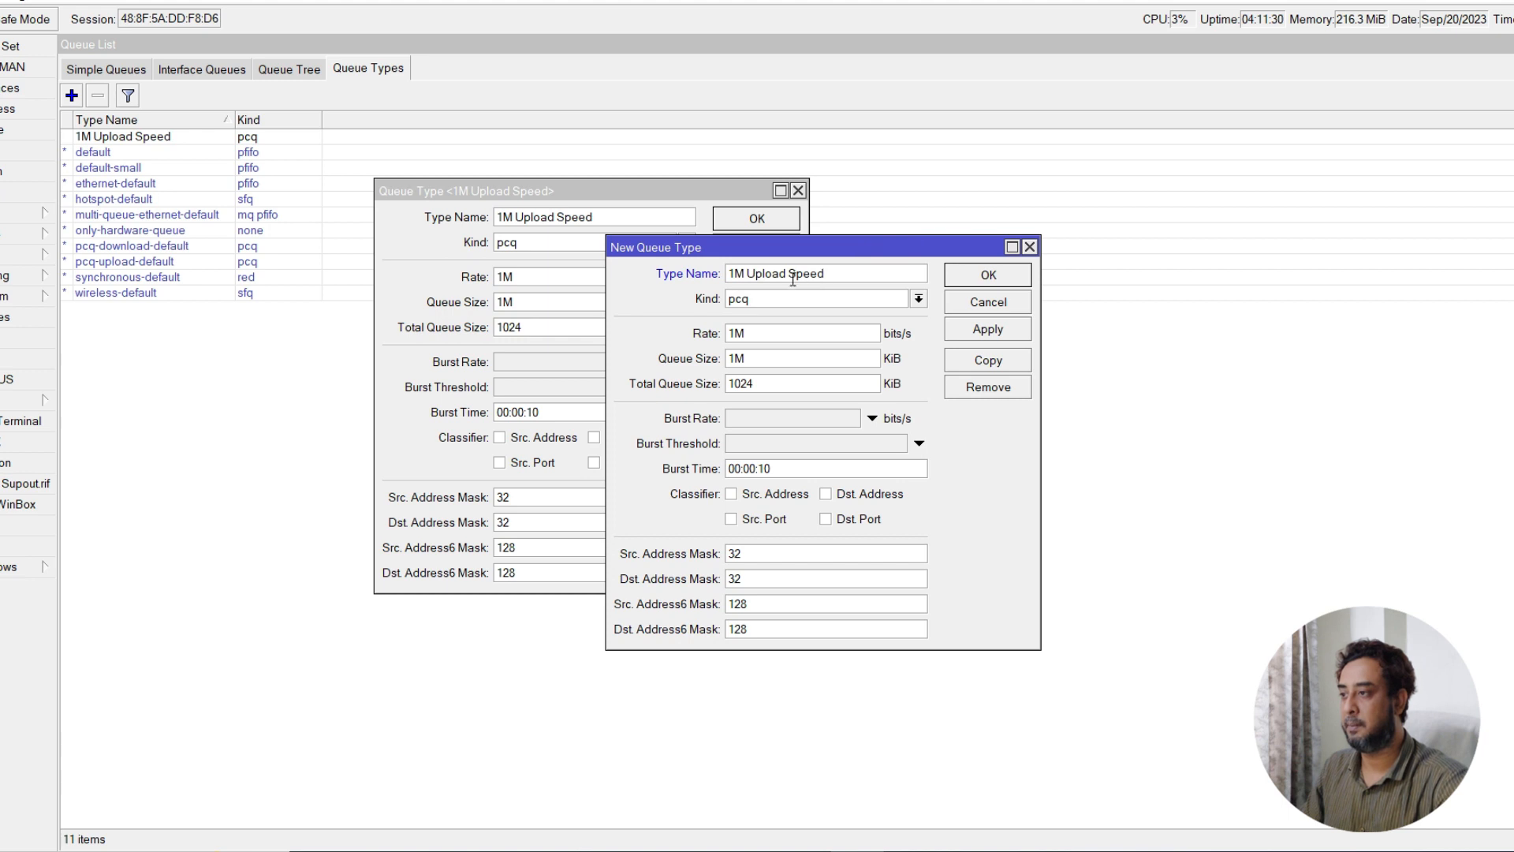
pyautogui.doubleClick(786, 273)
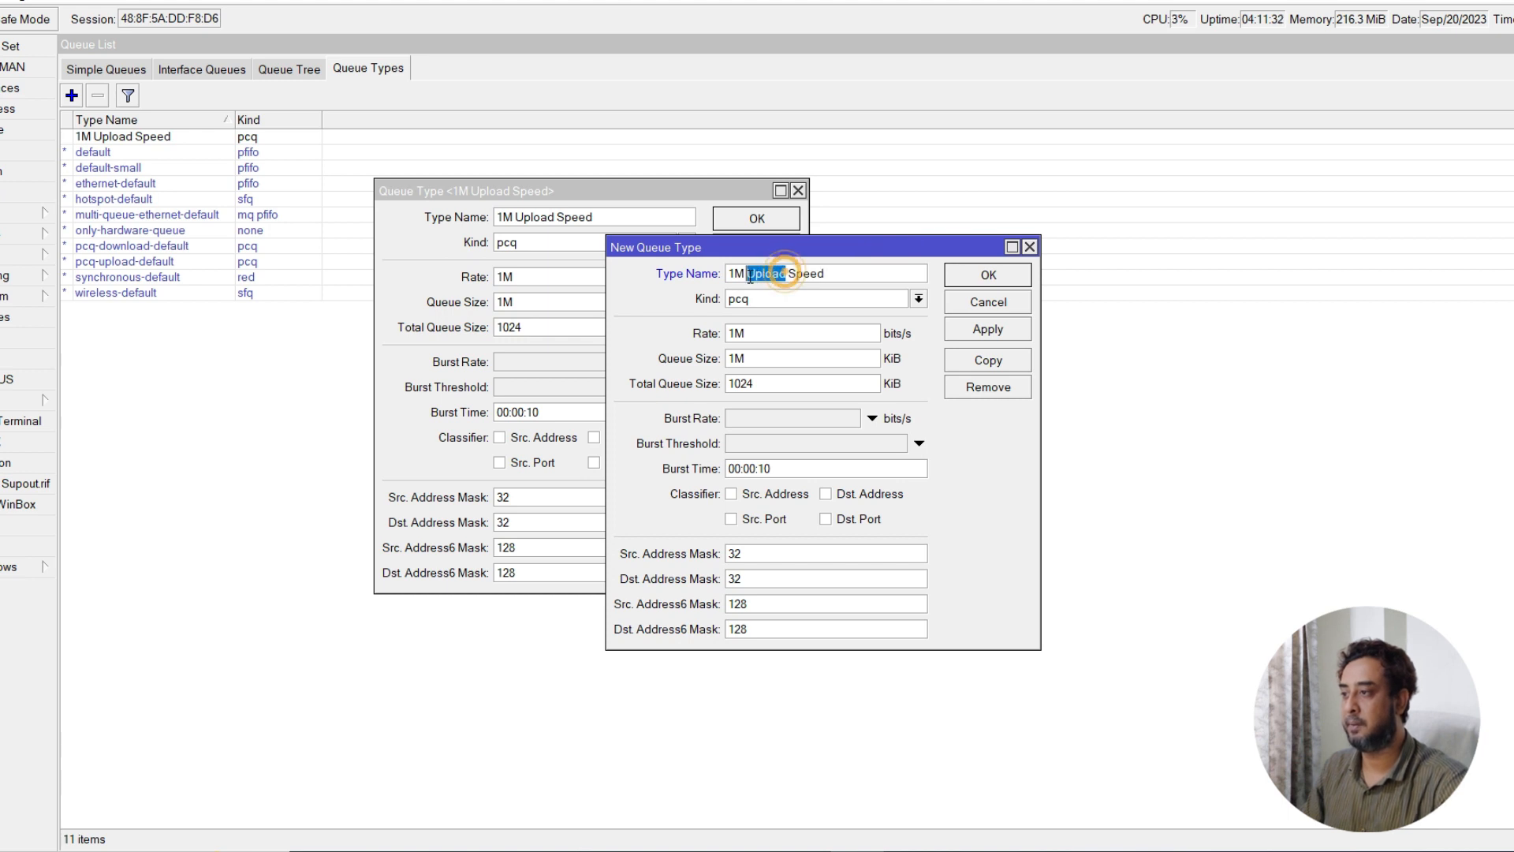
pyautogui.write('Download')
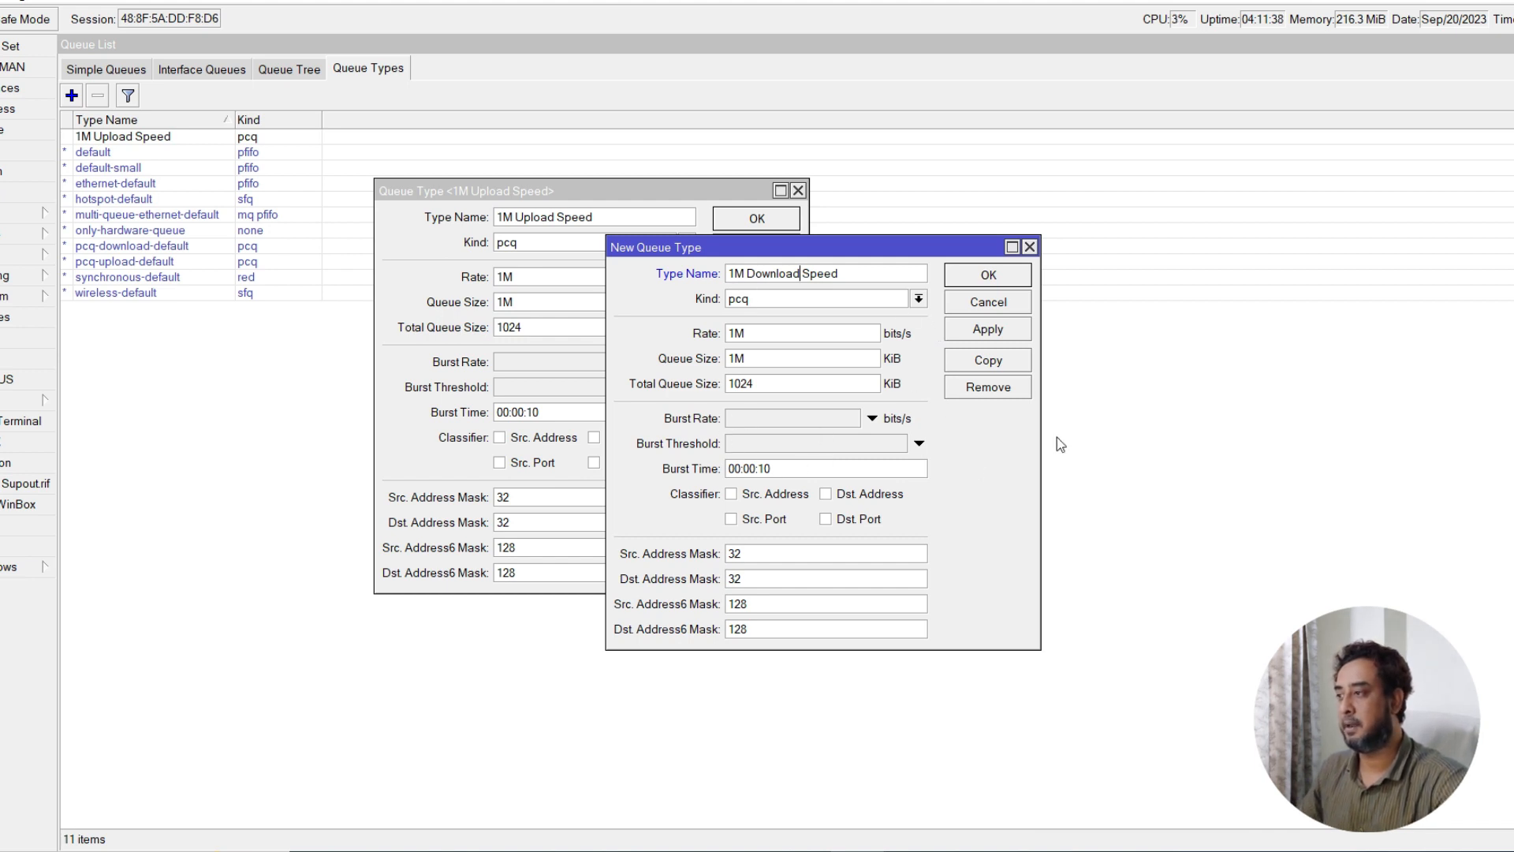
pyautogui.click(1000, 330)
pyautogui.click(988, 276)
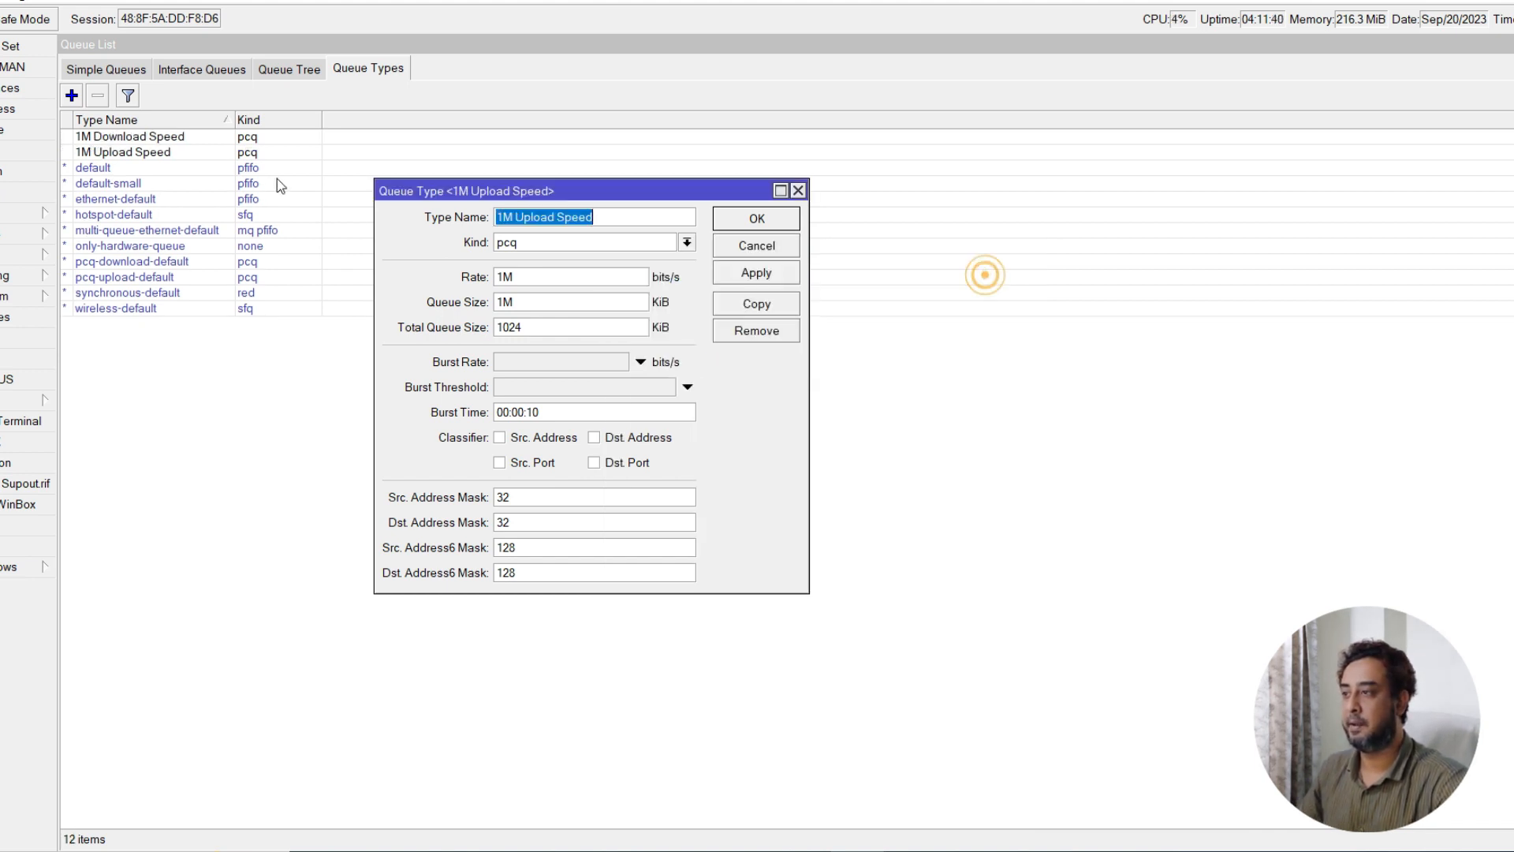
pyautogui.click(759, 219)
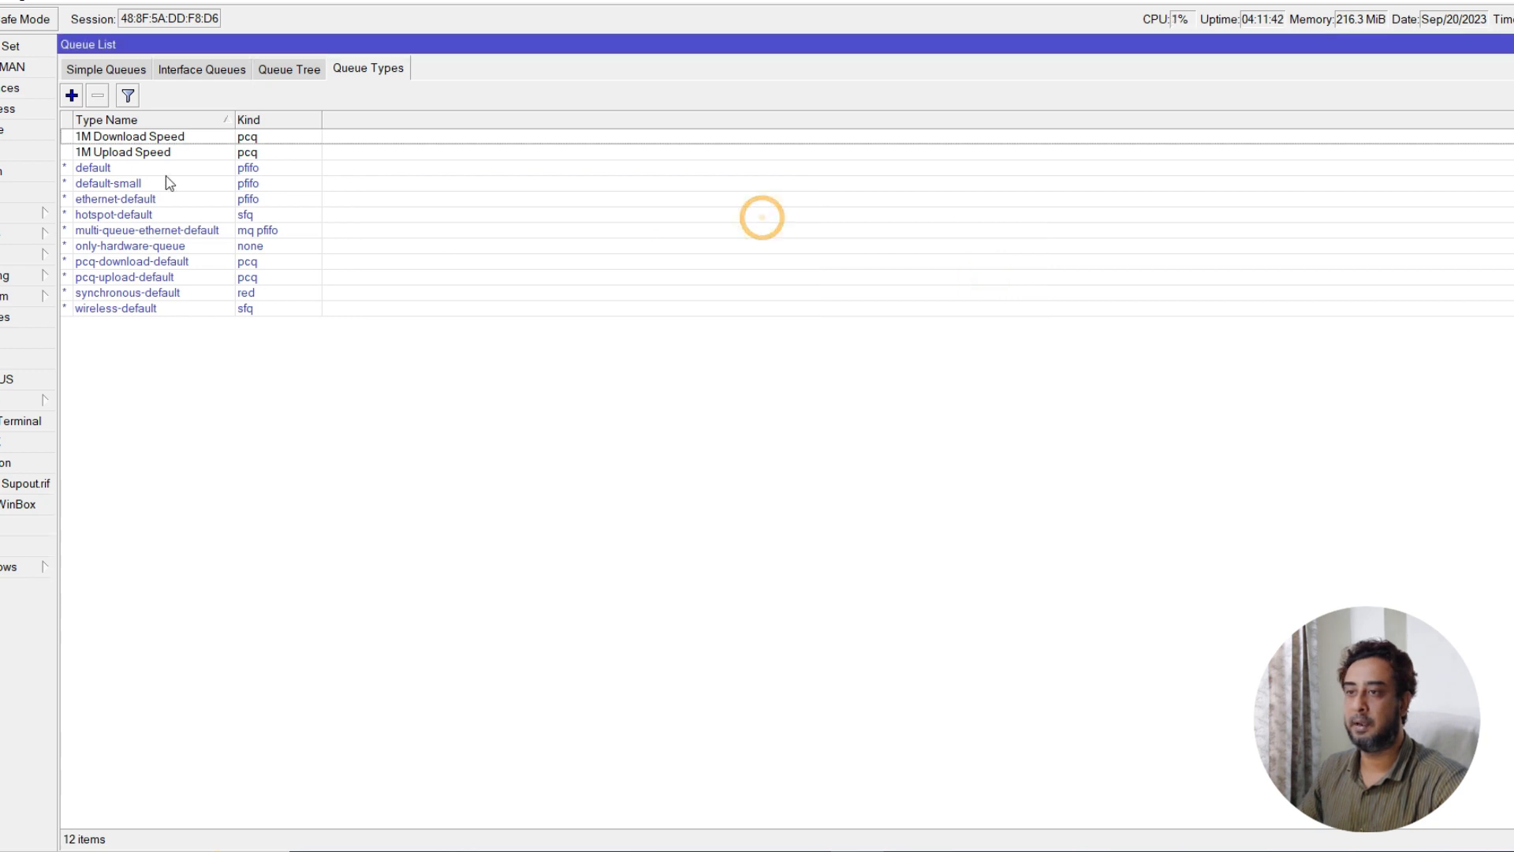
# Check the 1M Download Speed and 1M Upload Speed entries in the queue types list and show the simple queues.
pyautogui.click(112, 137)
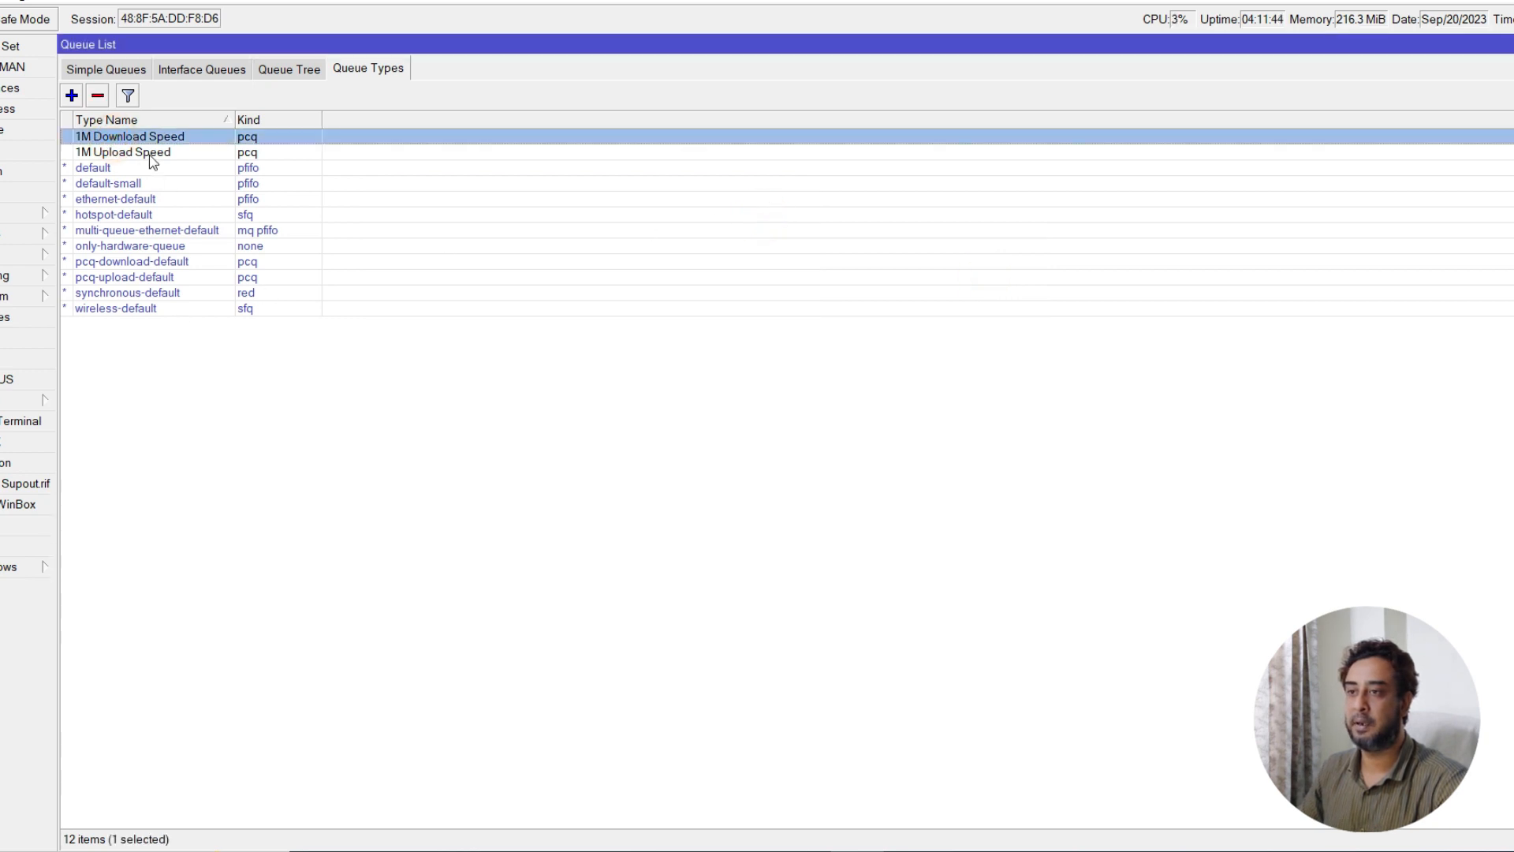
pyautogui.click(112, 156)
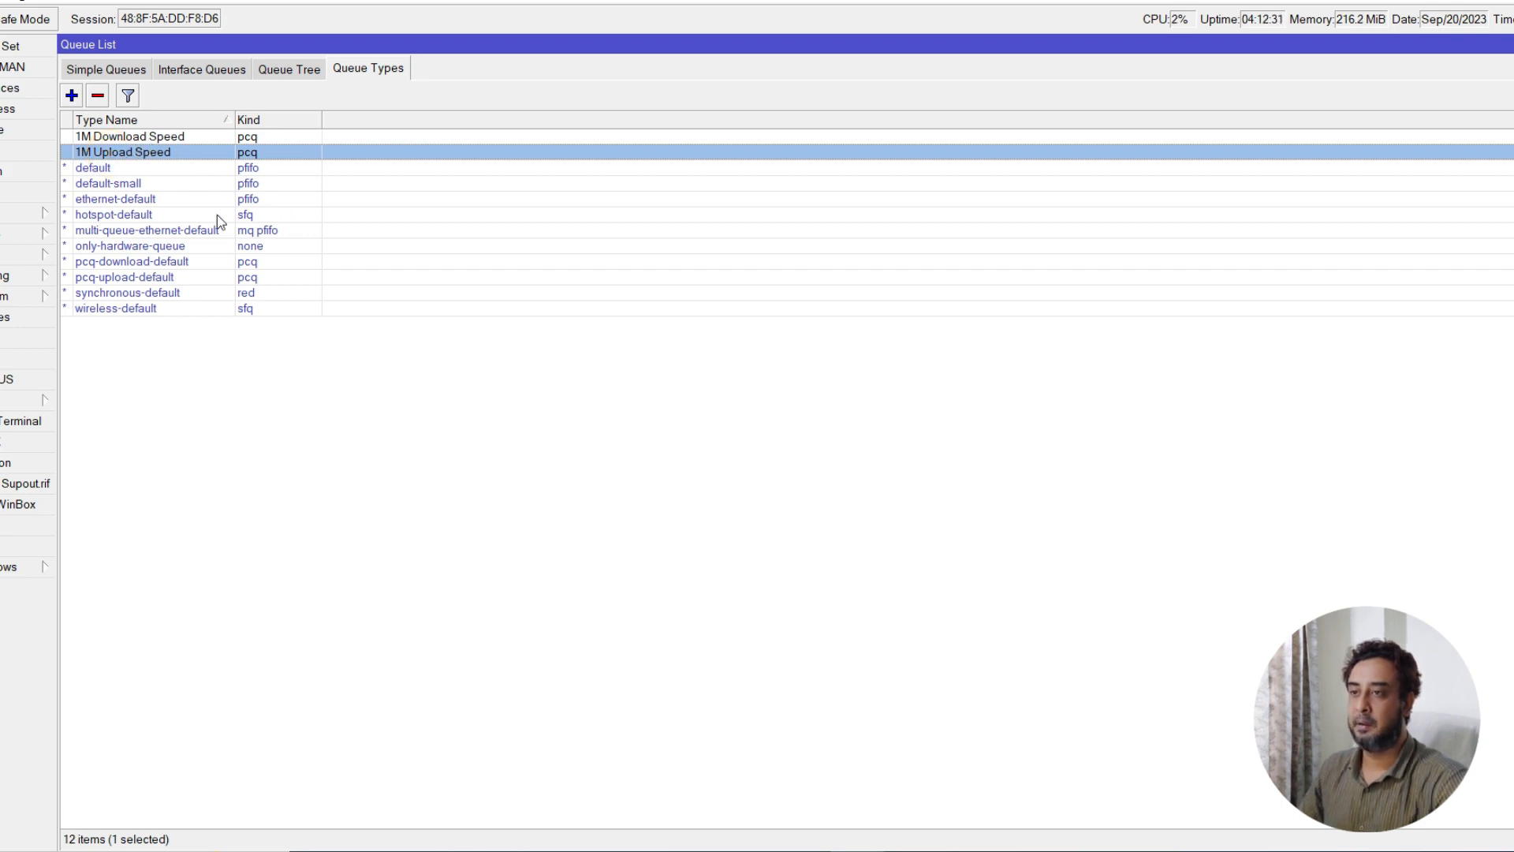
pyautogui.click(115, 74)
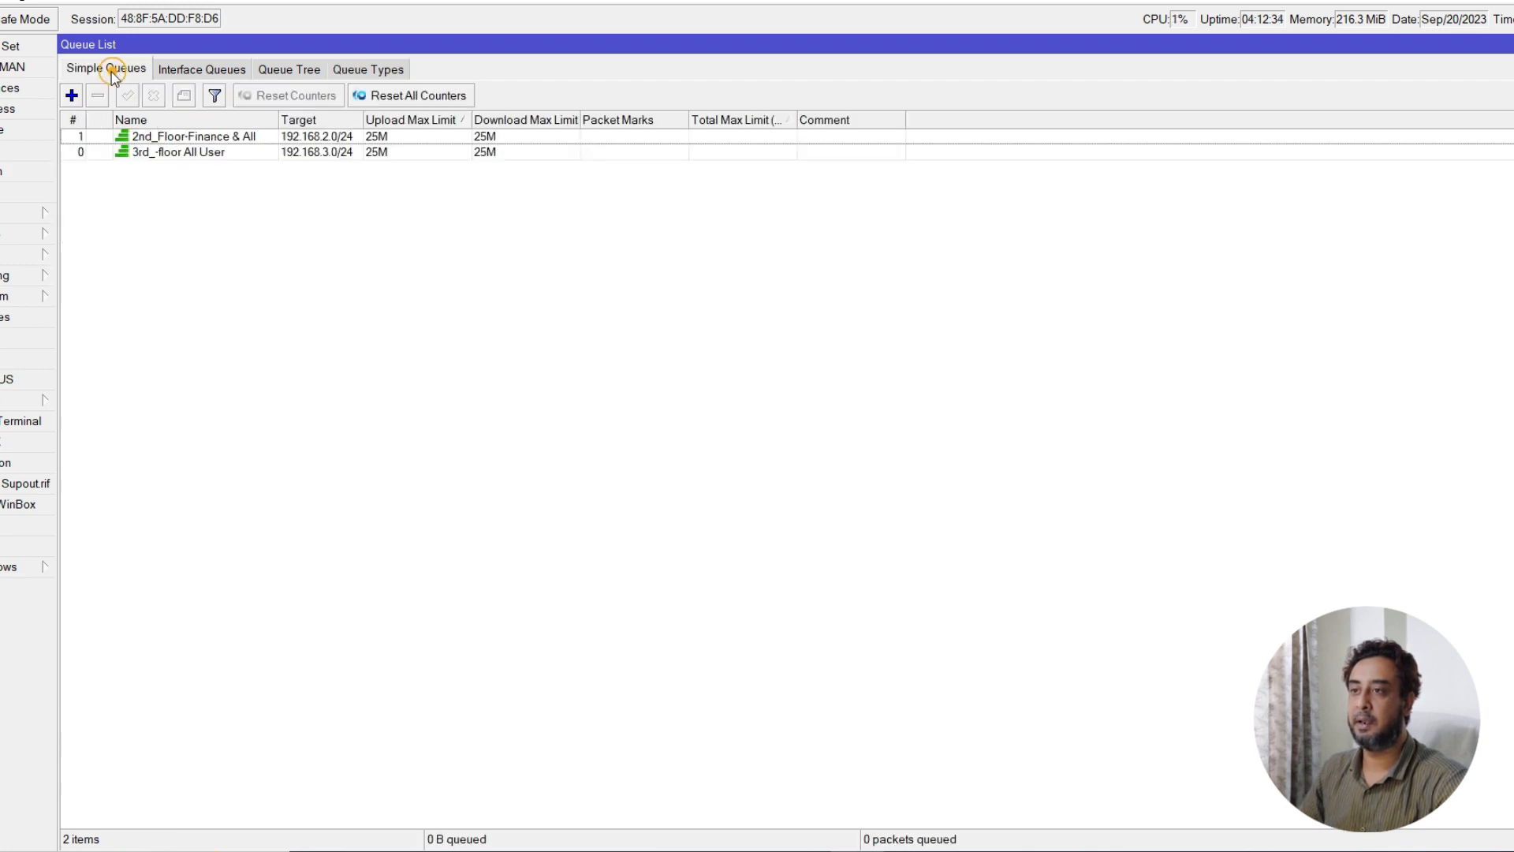
# Start a new simple queue and name it "Speed Limit 1M for each user".
pyautogui.click(72, 96)
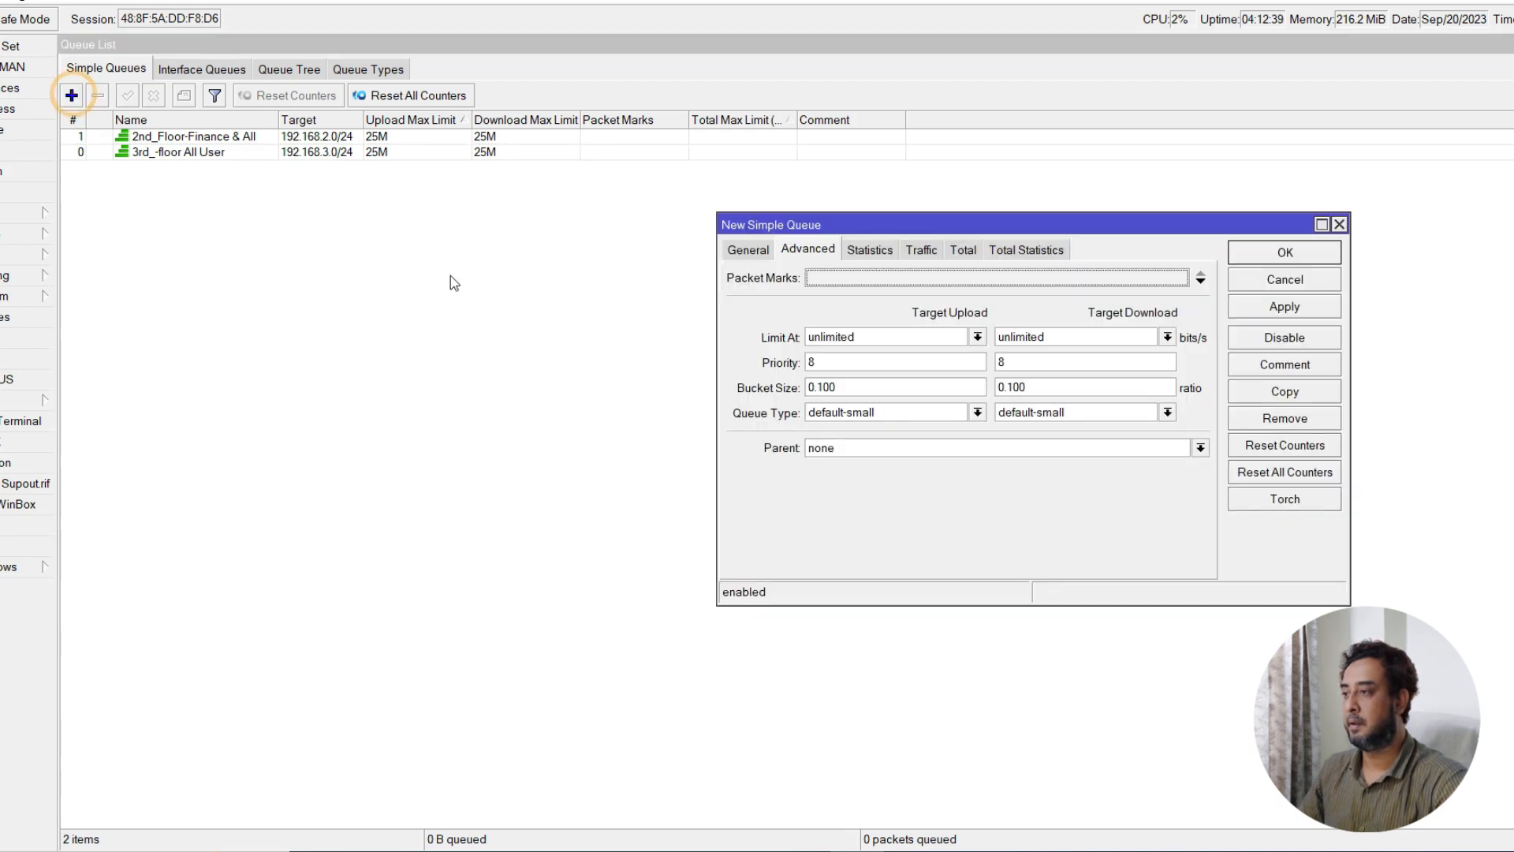
pyautogui.moveTo(793, 218); pyautogui.dragTo(587, 224)
pyautogui.click(540, 254)
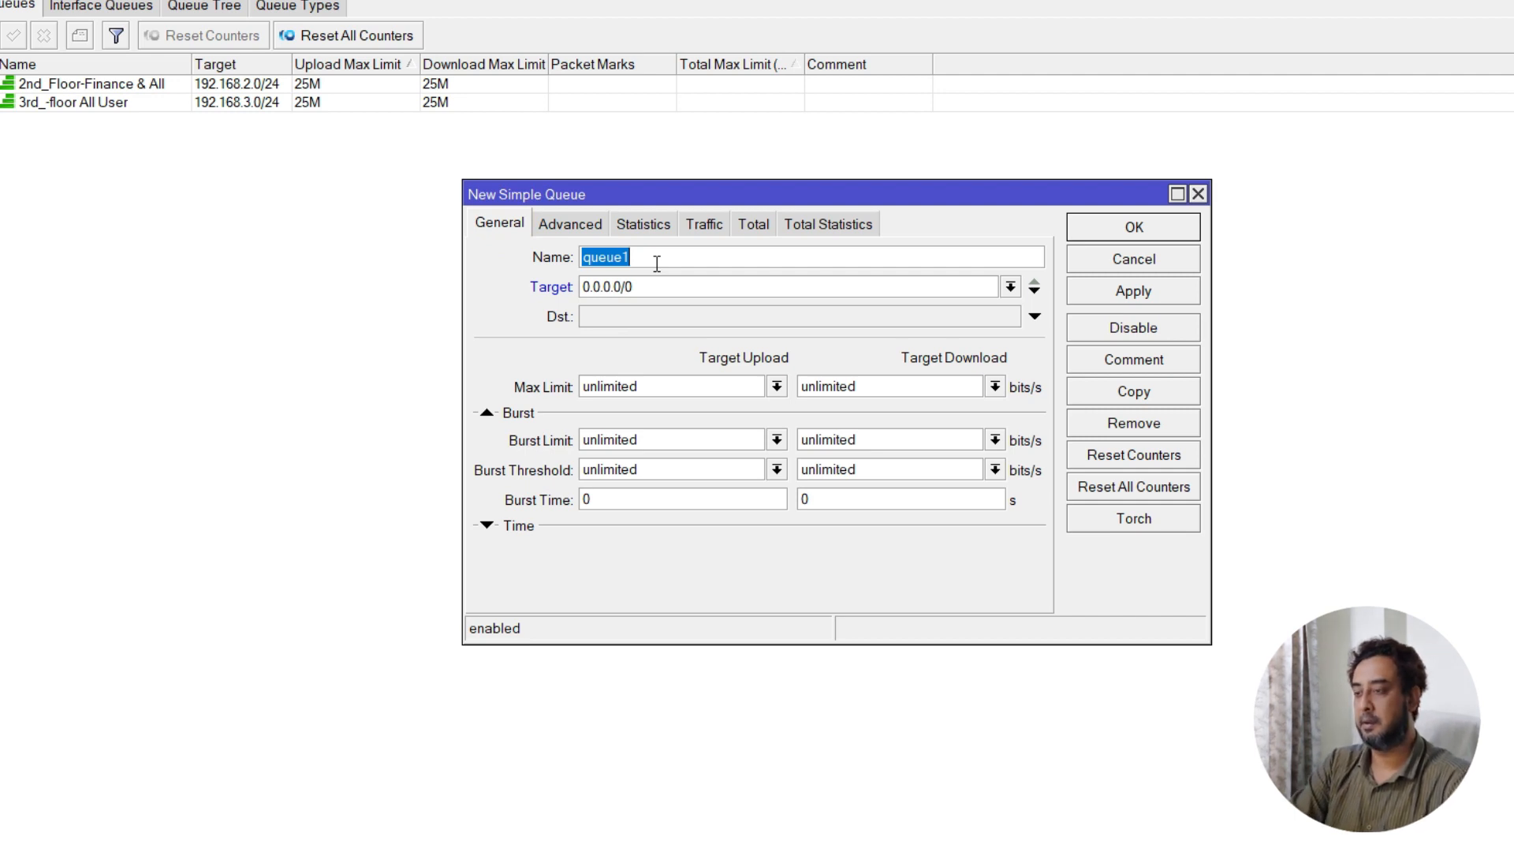
pyautogui.write('S')
pyautogui.press('BackSpace')
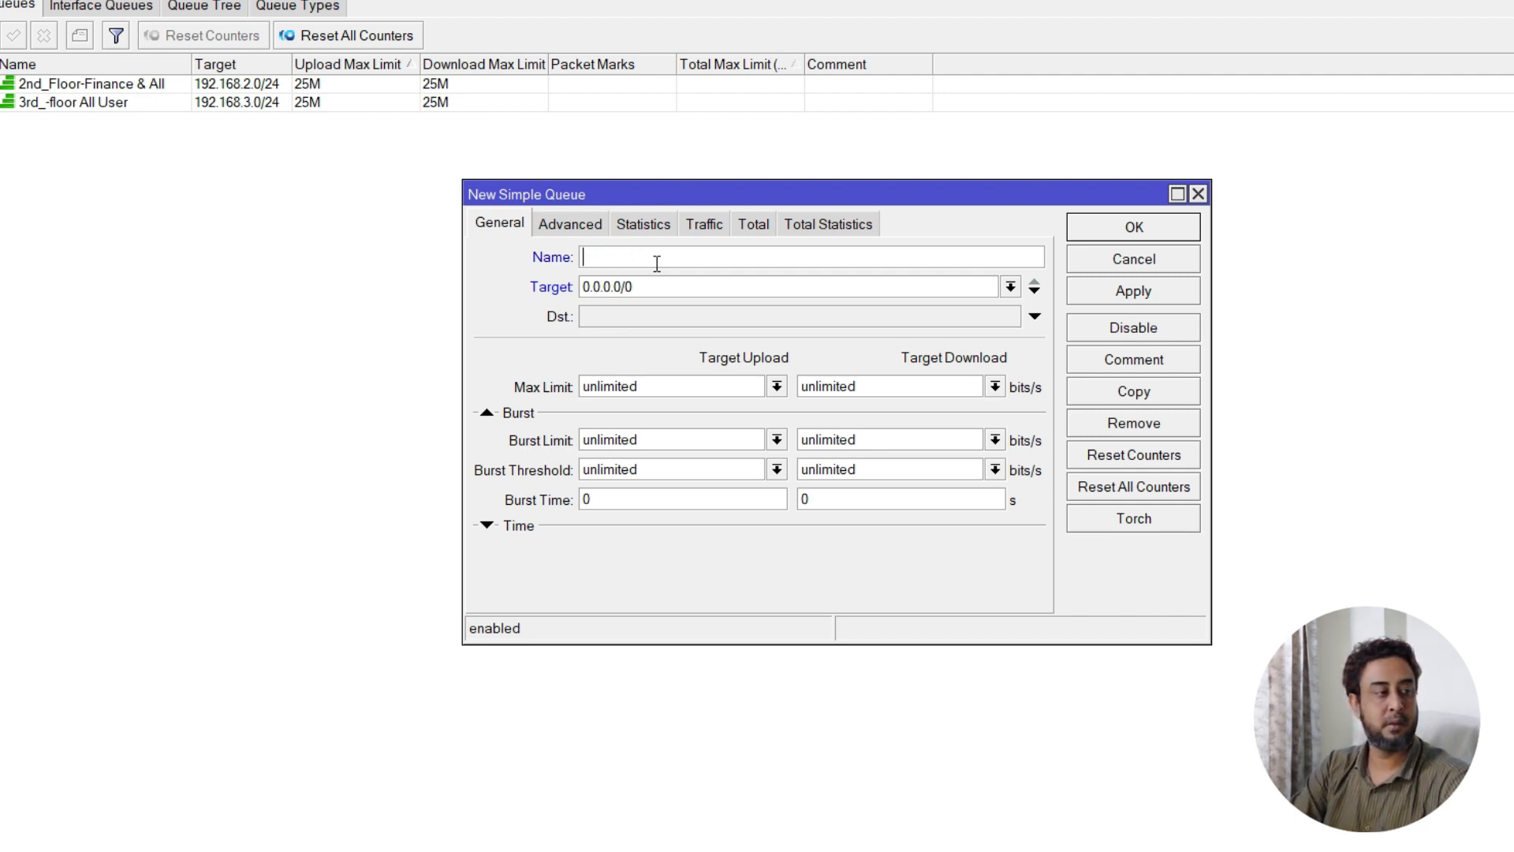
pyautogui.write('Speed ')
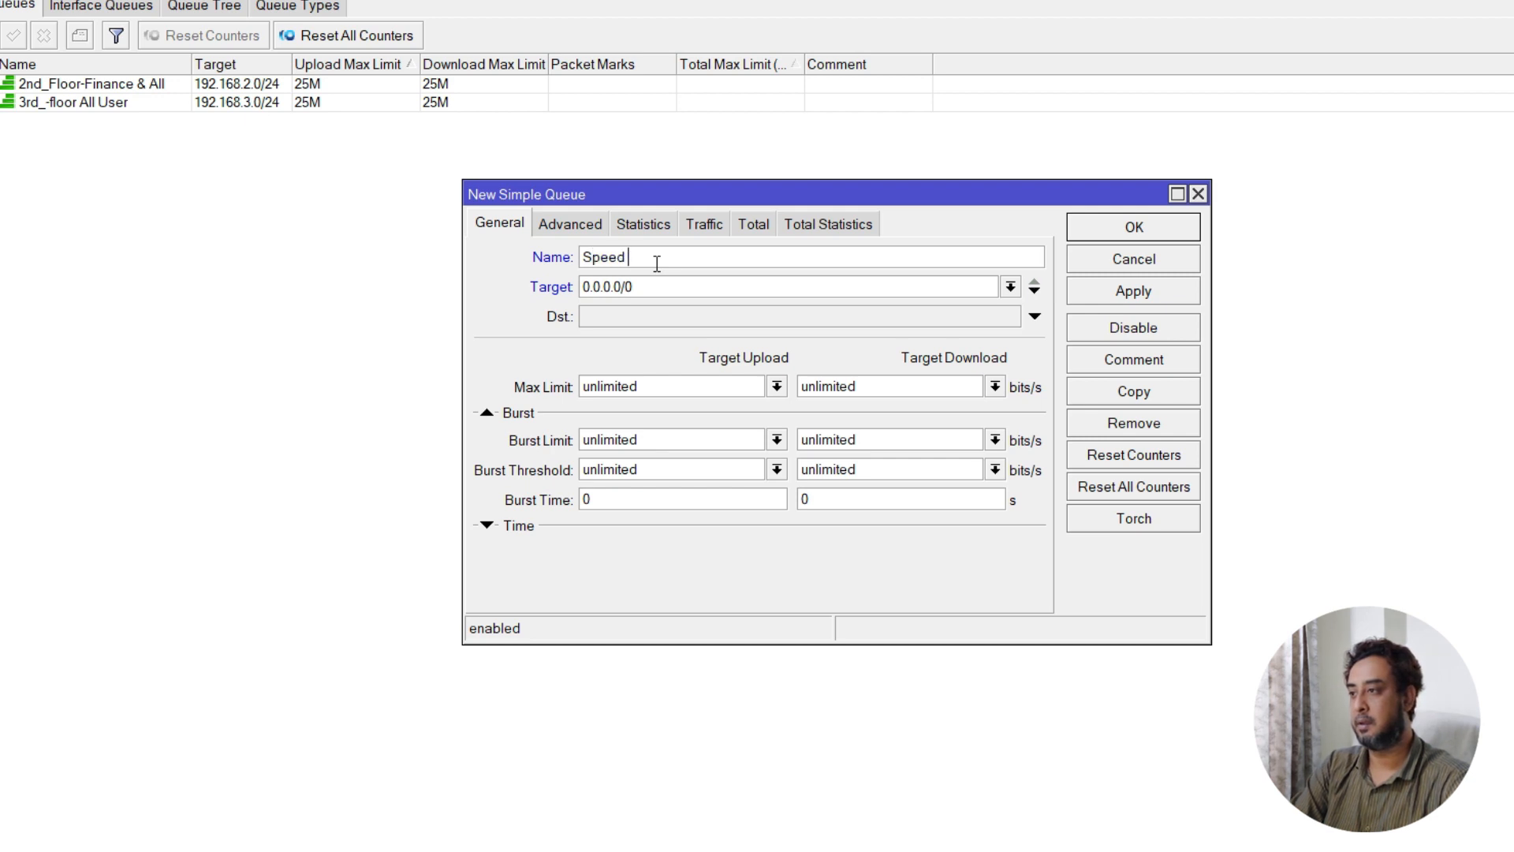
pyautogui.write('Limited')
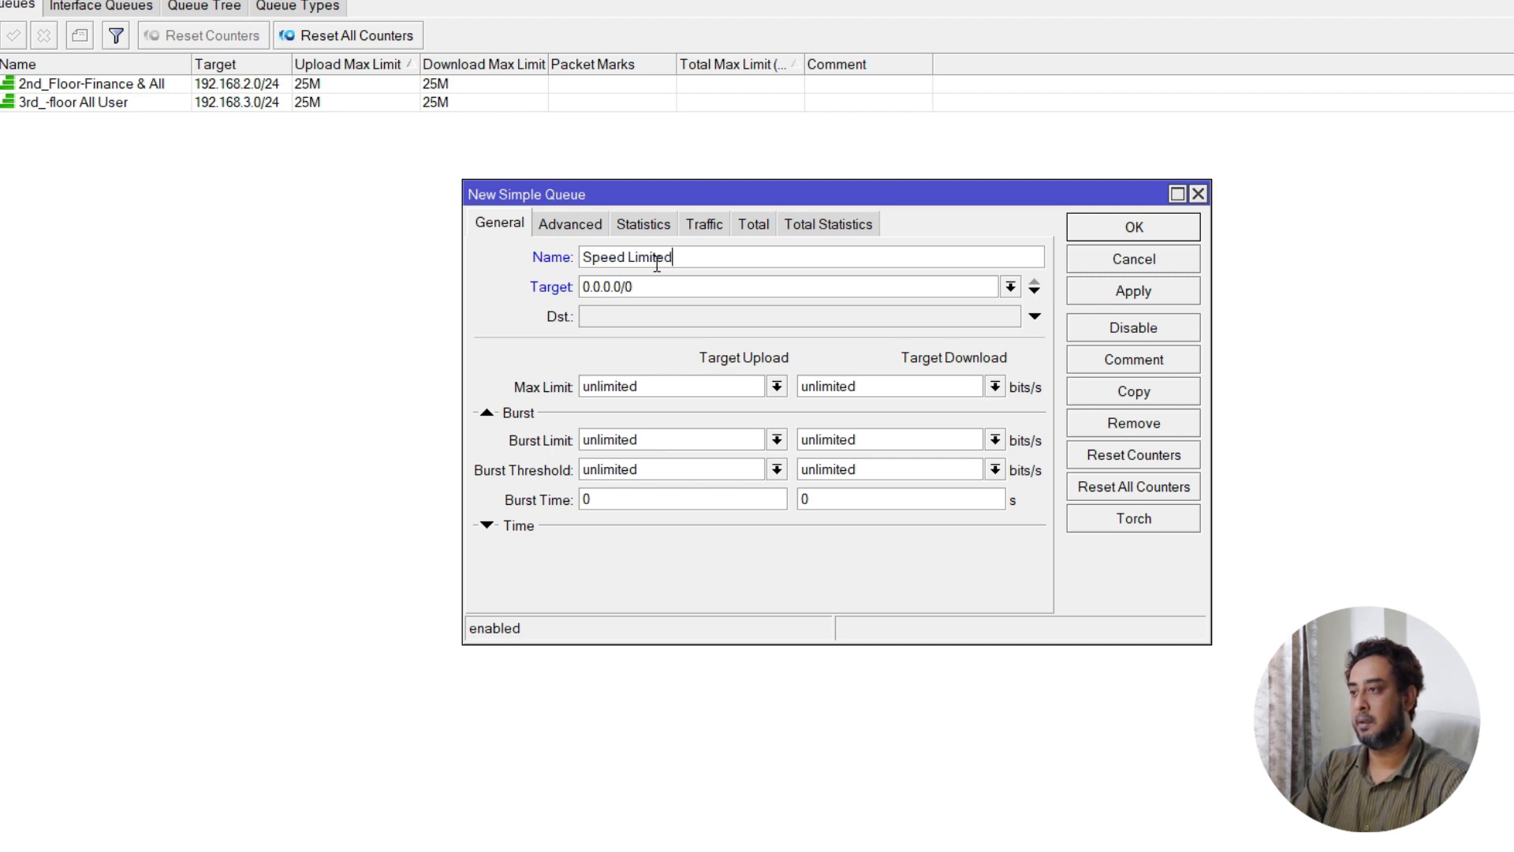
pyautogui.press('BackSpace')
pyautogui.press('BackSpace')
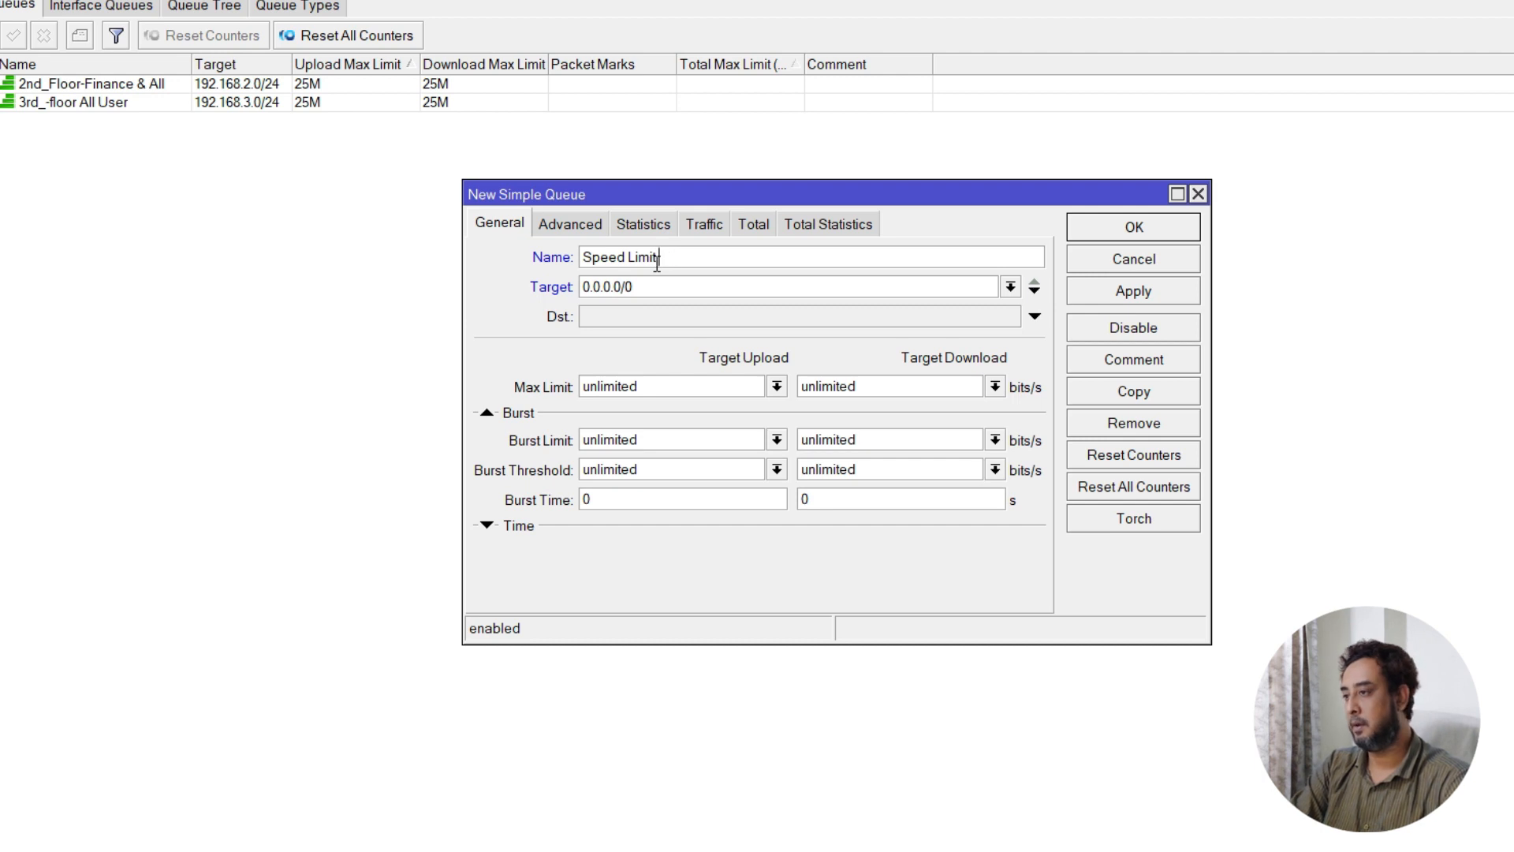
pyautogui.write('1')
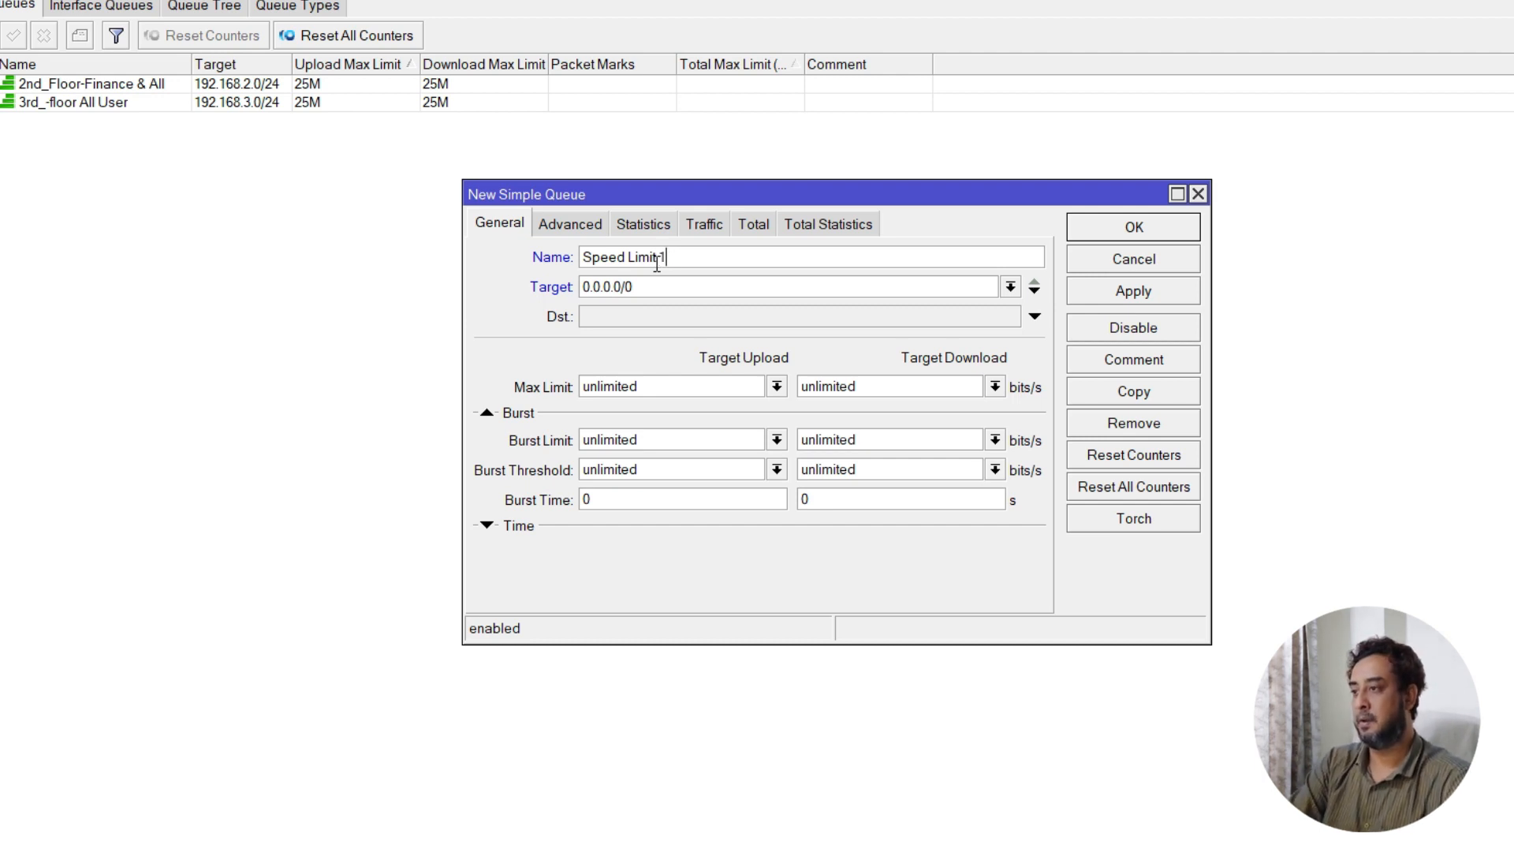
pyautogui.write('M for')
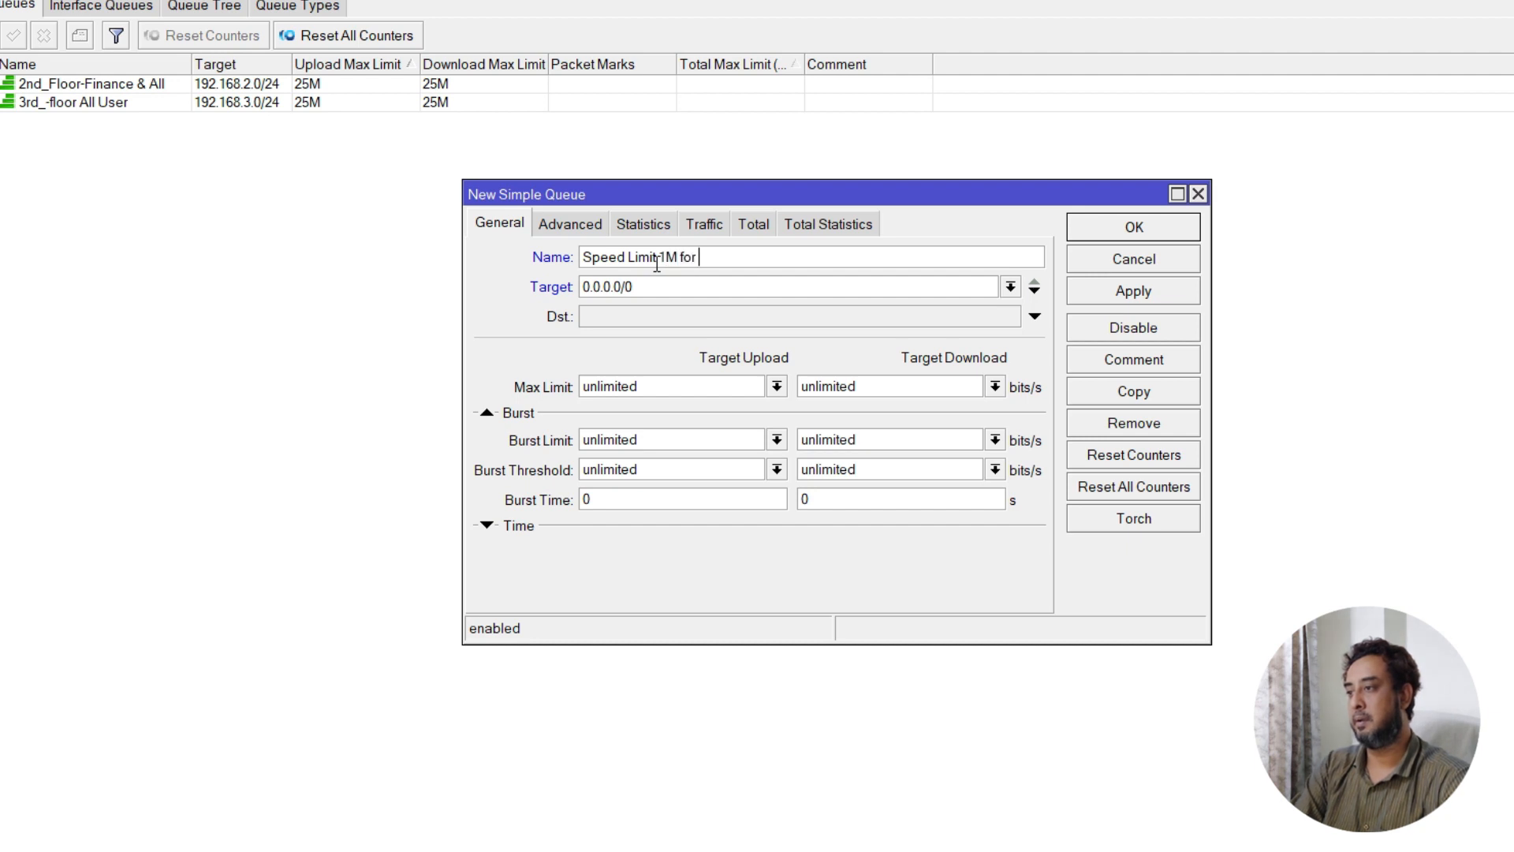
pyautogui.press('BackSpace')
pyautogui.press('BackSpace')
pyautogui.press('BackSpace')
pyautogui.write('or E')
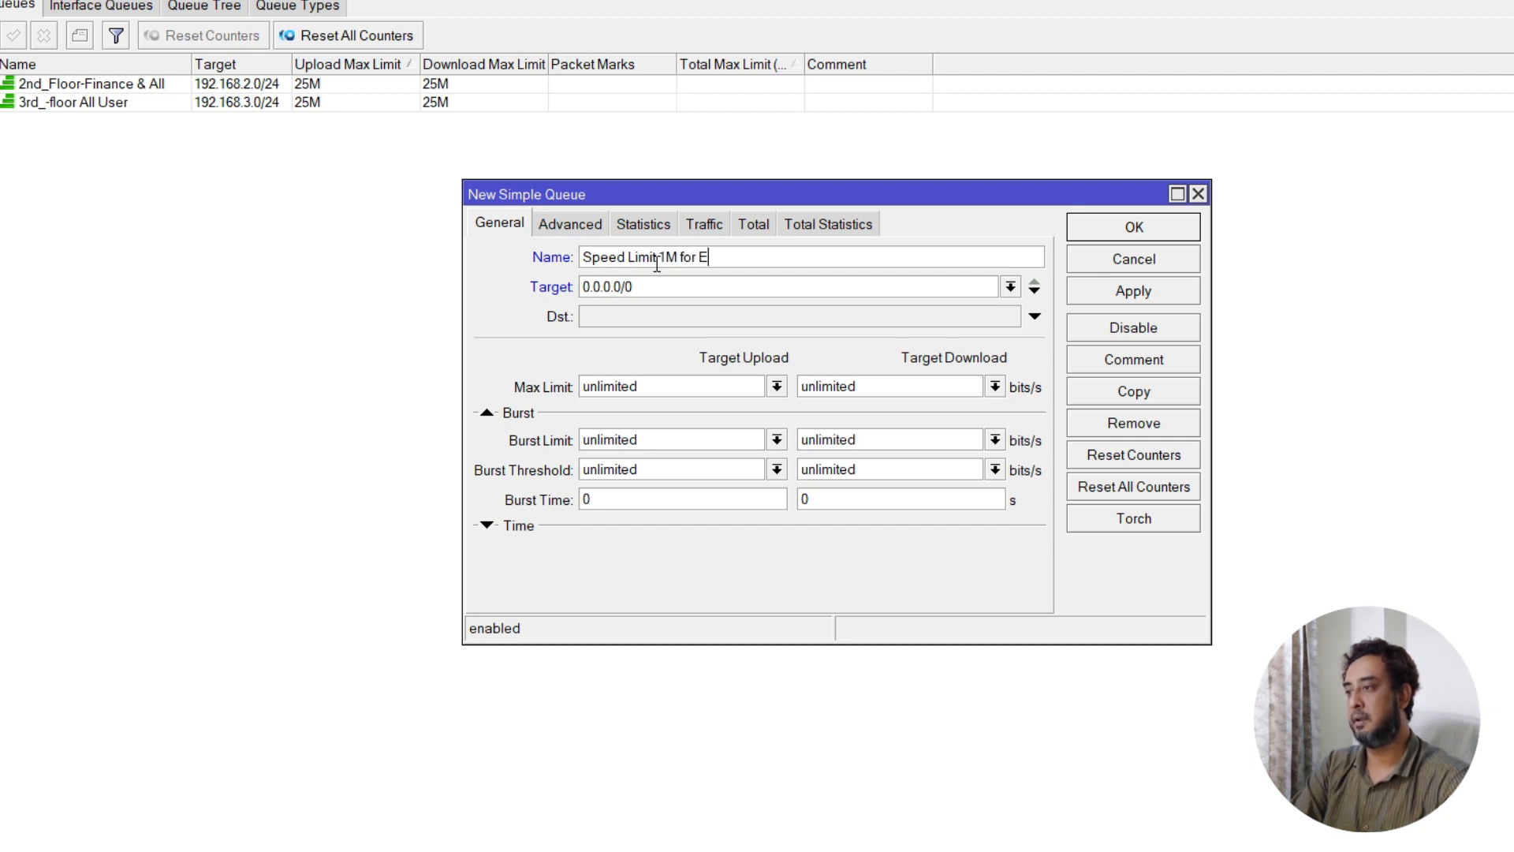
pyautogui.press('BackSpace')
pyautogui.write('each user')
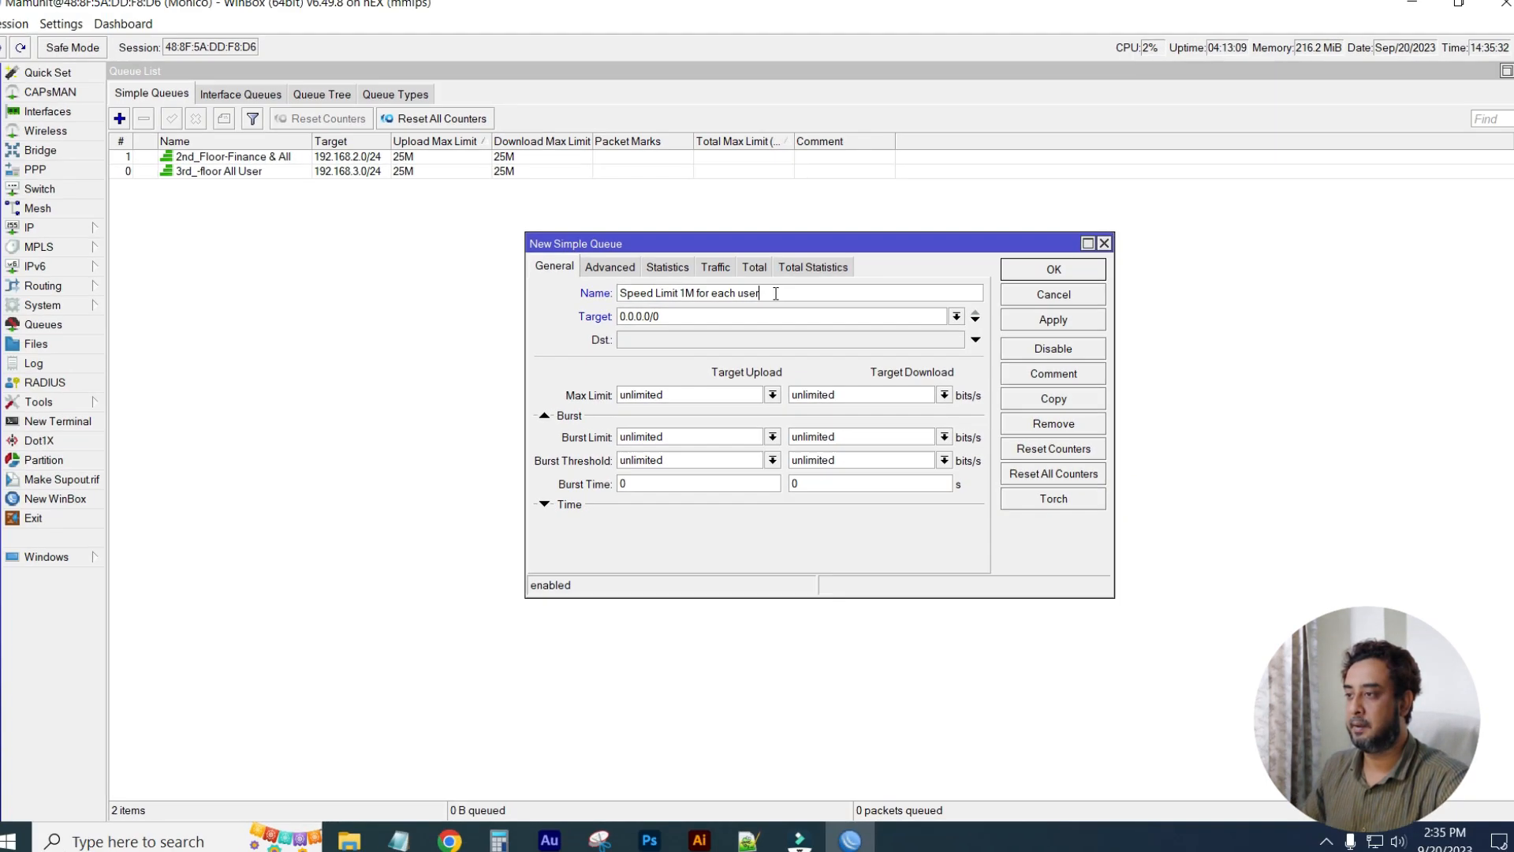
pyautogui.tripleClick(775, 293)
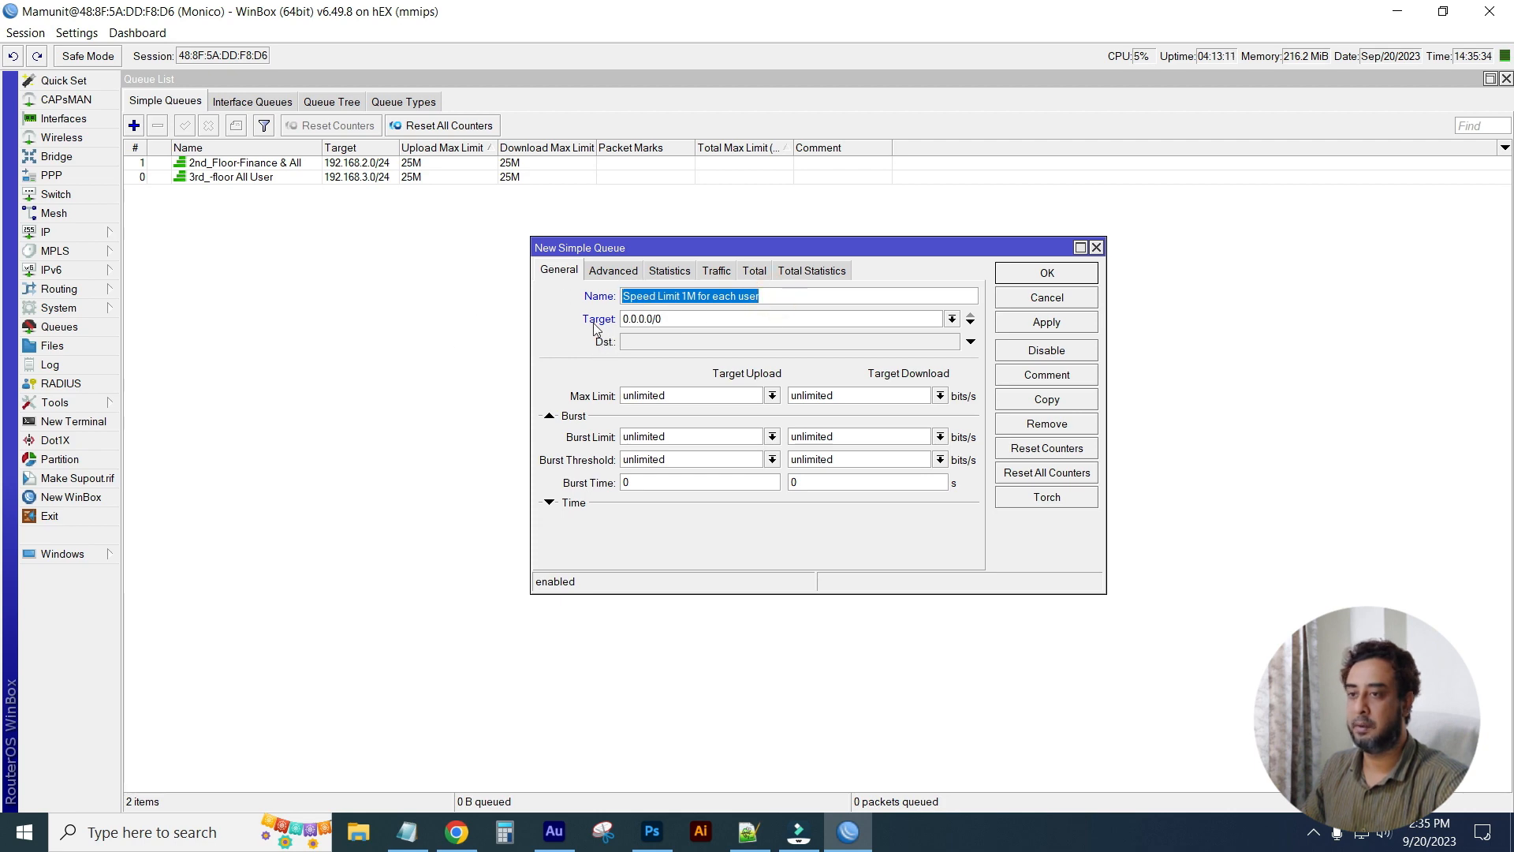
# Copy the network address 192.168.3.0/24 from the DHCP server's networks, and close the DHCP Server window.
pyautogui.click(98, 231)
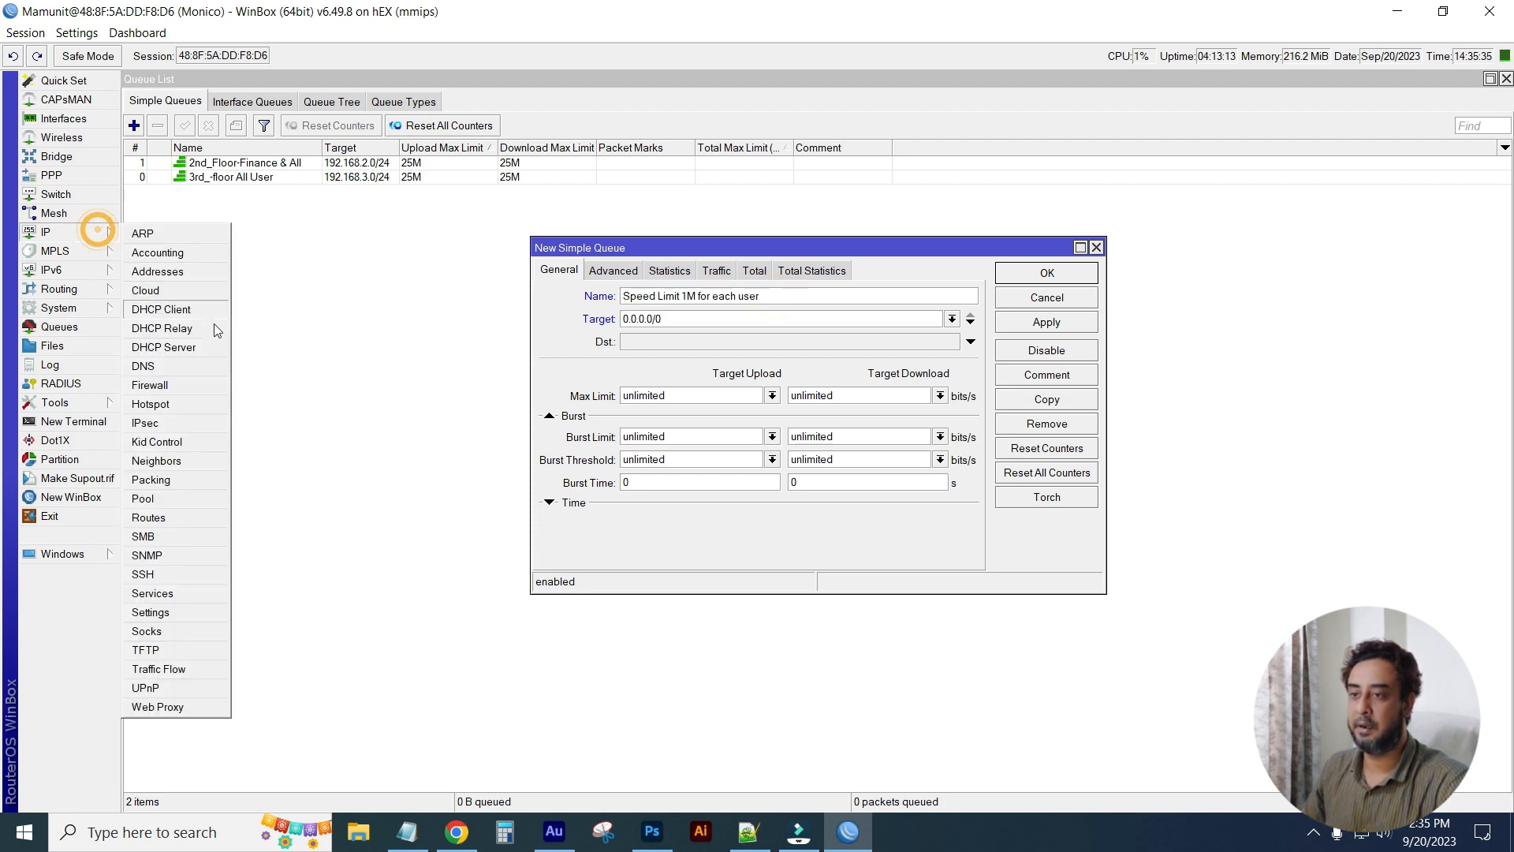
pyautogui.click(177, 348)
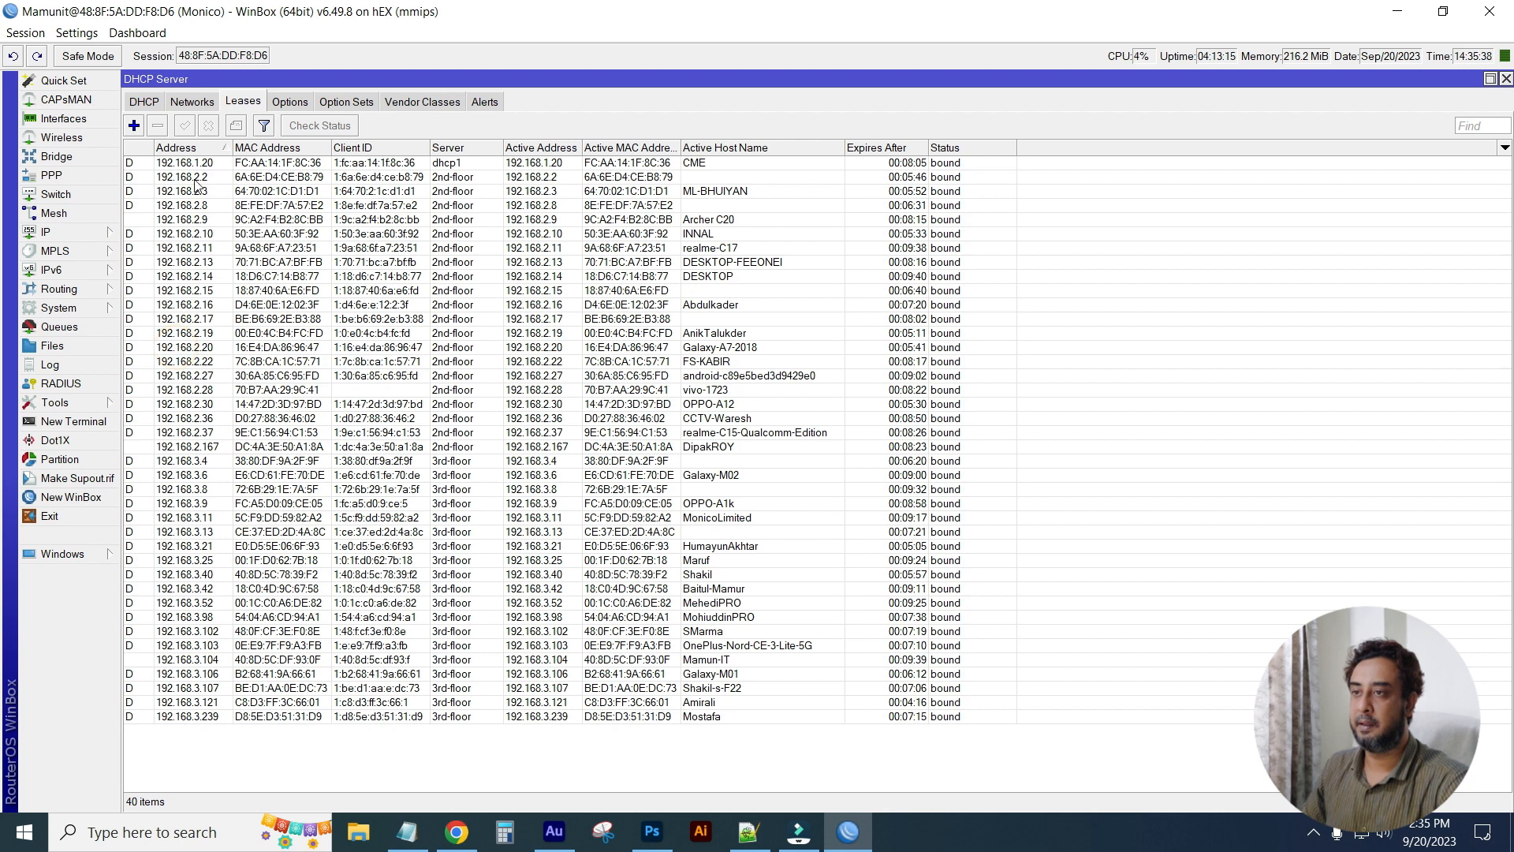
pyautogui.click(191, 102)
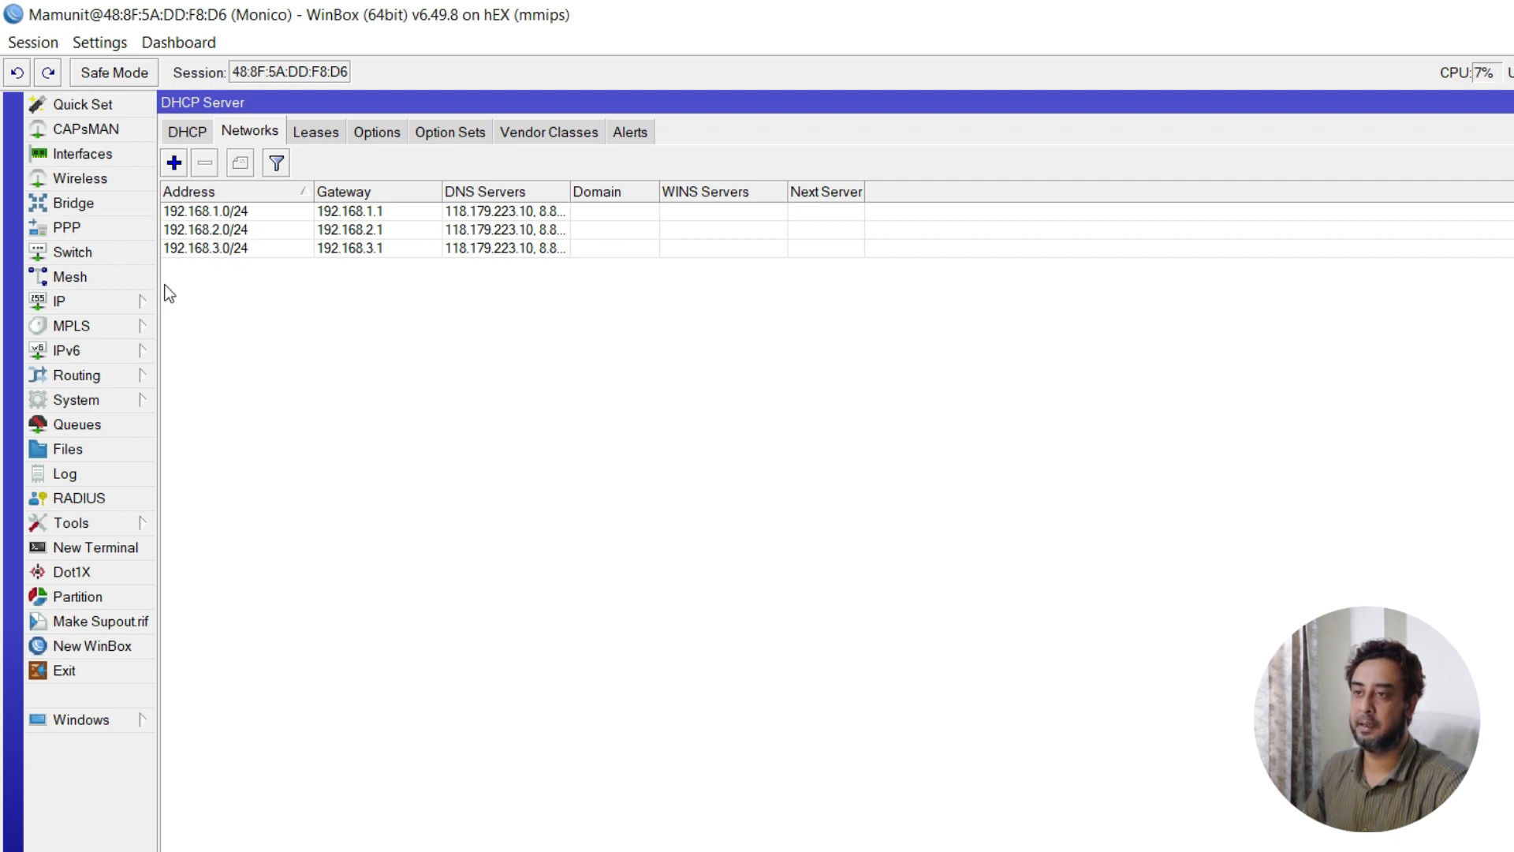
pyautogui.click(201, 244)
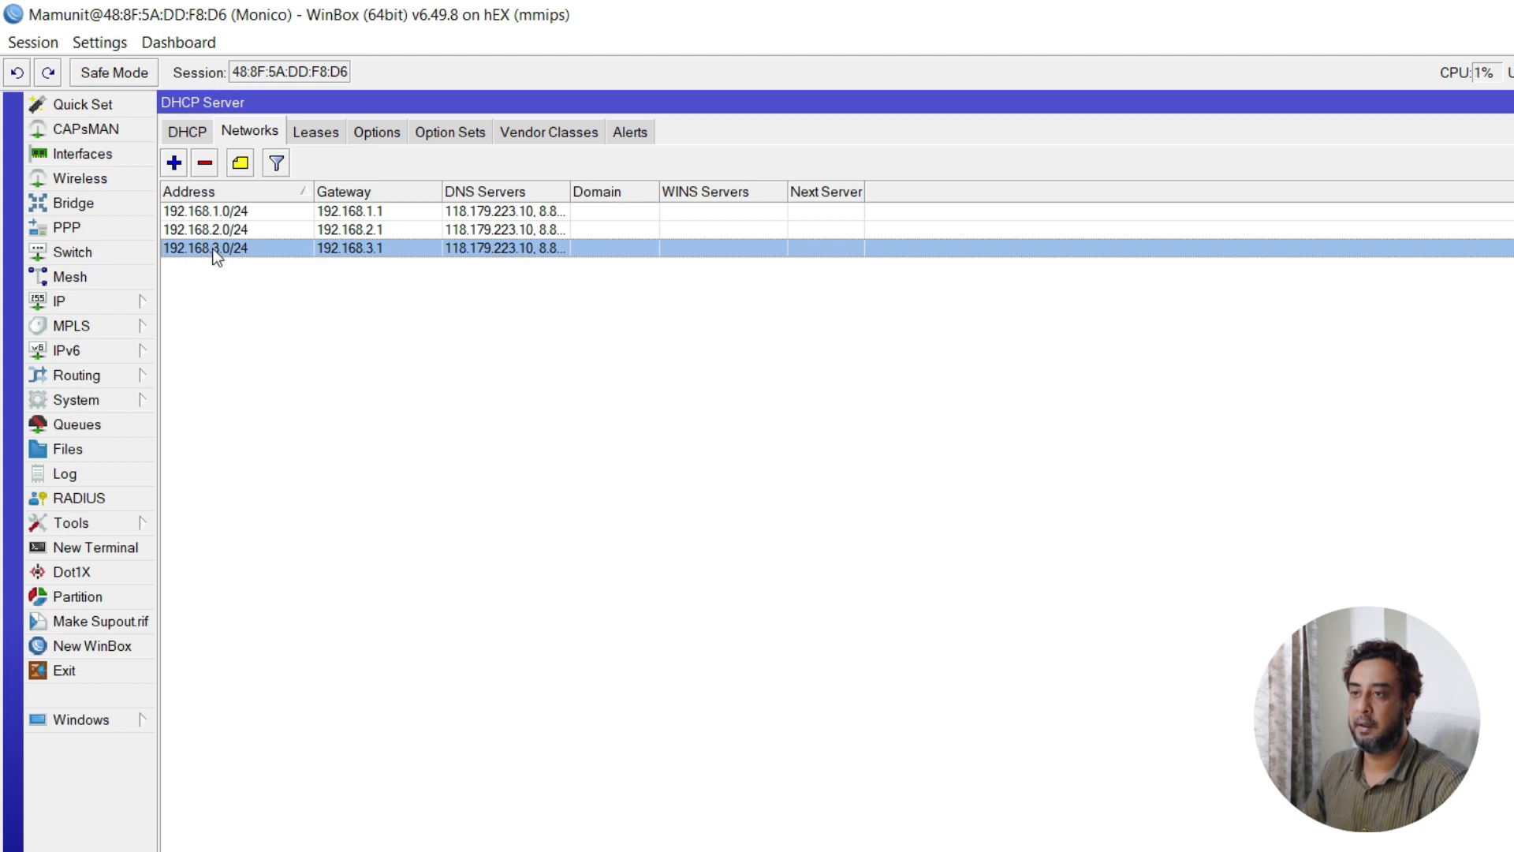
pyautogui.doubleClick(210, 248)
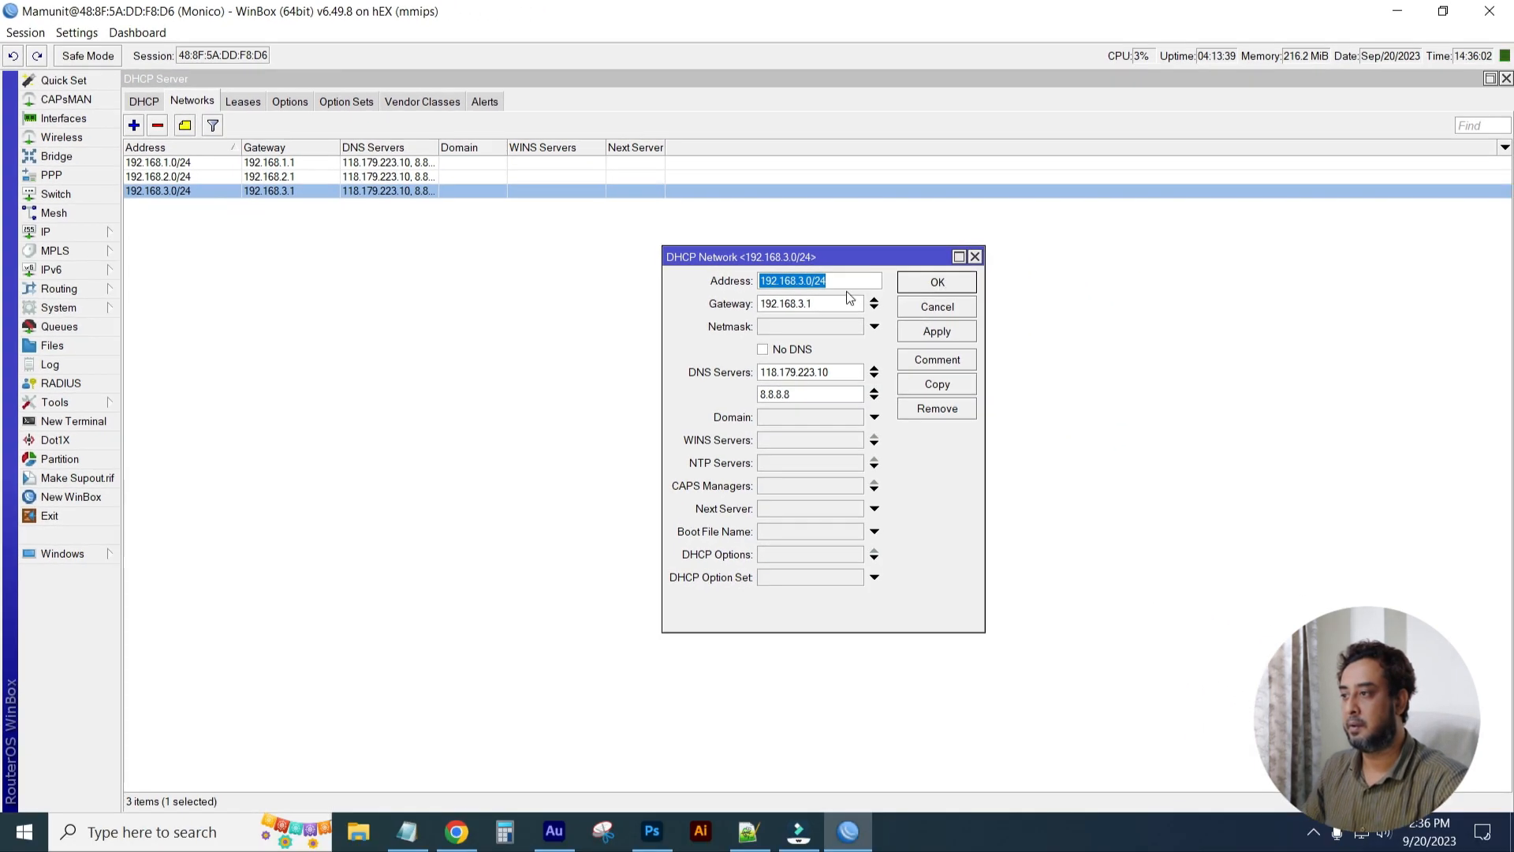
pyautogui.rightClick(847, 293)
pyautogui.click(859, 308)
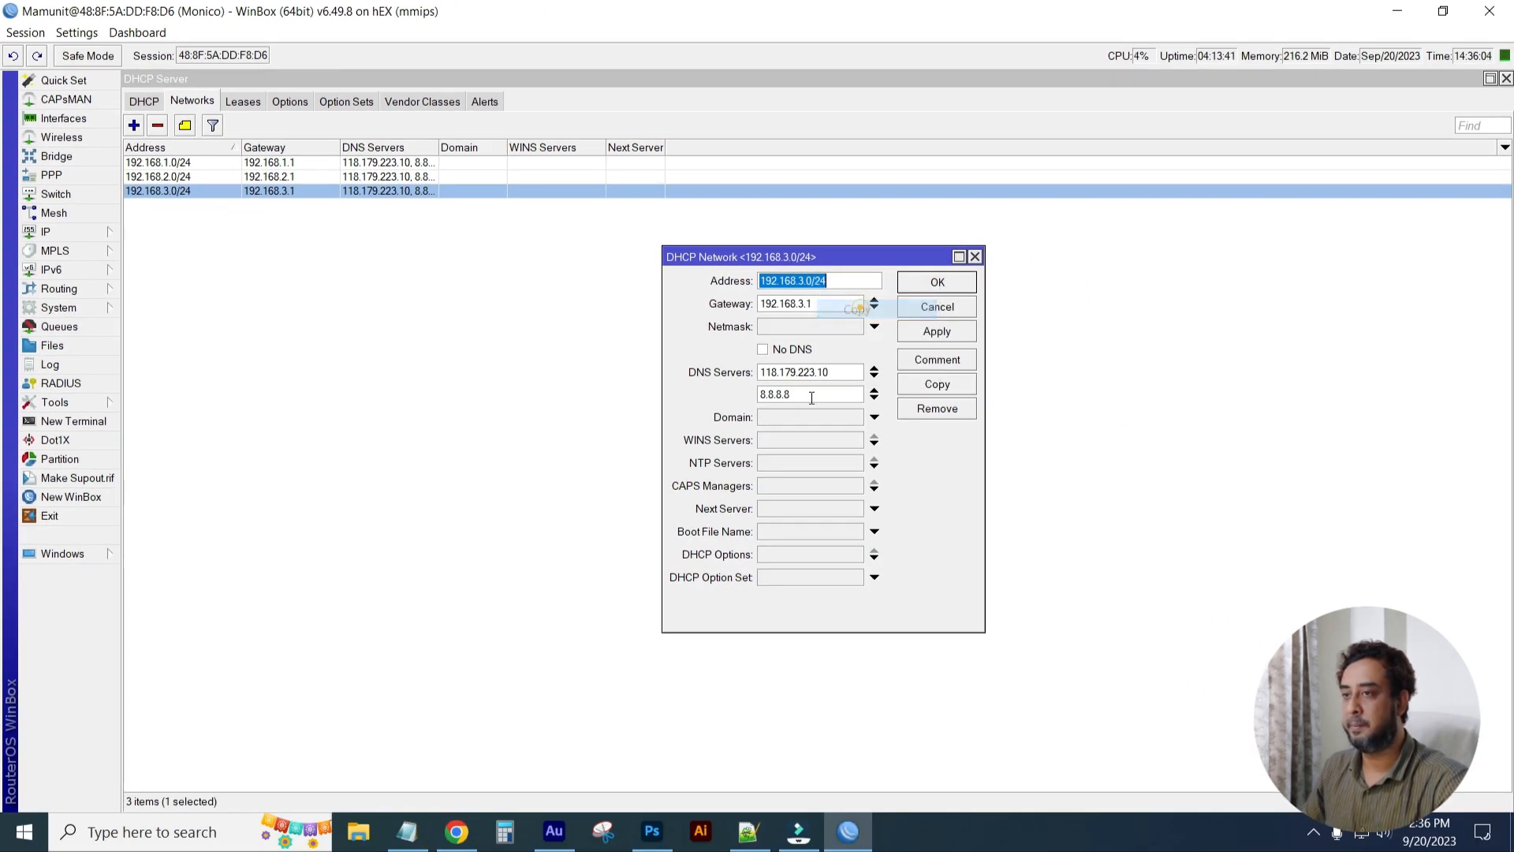
pyautogui.click(954, 282)
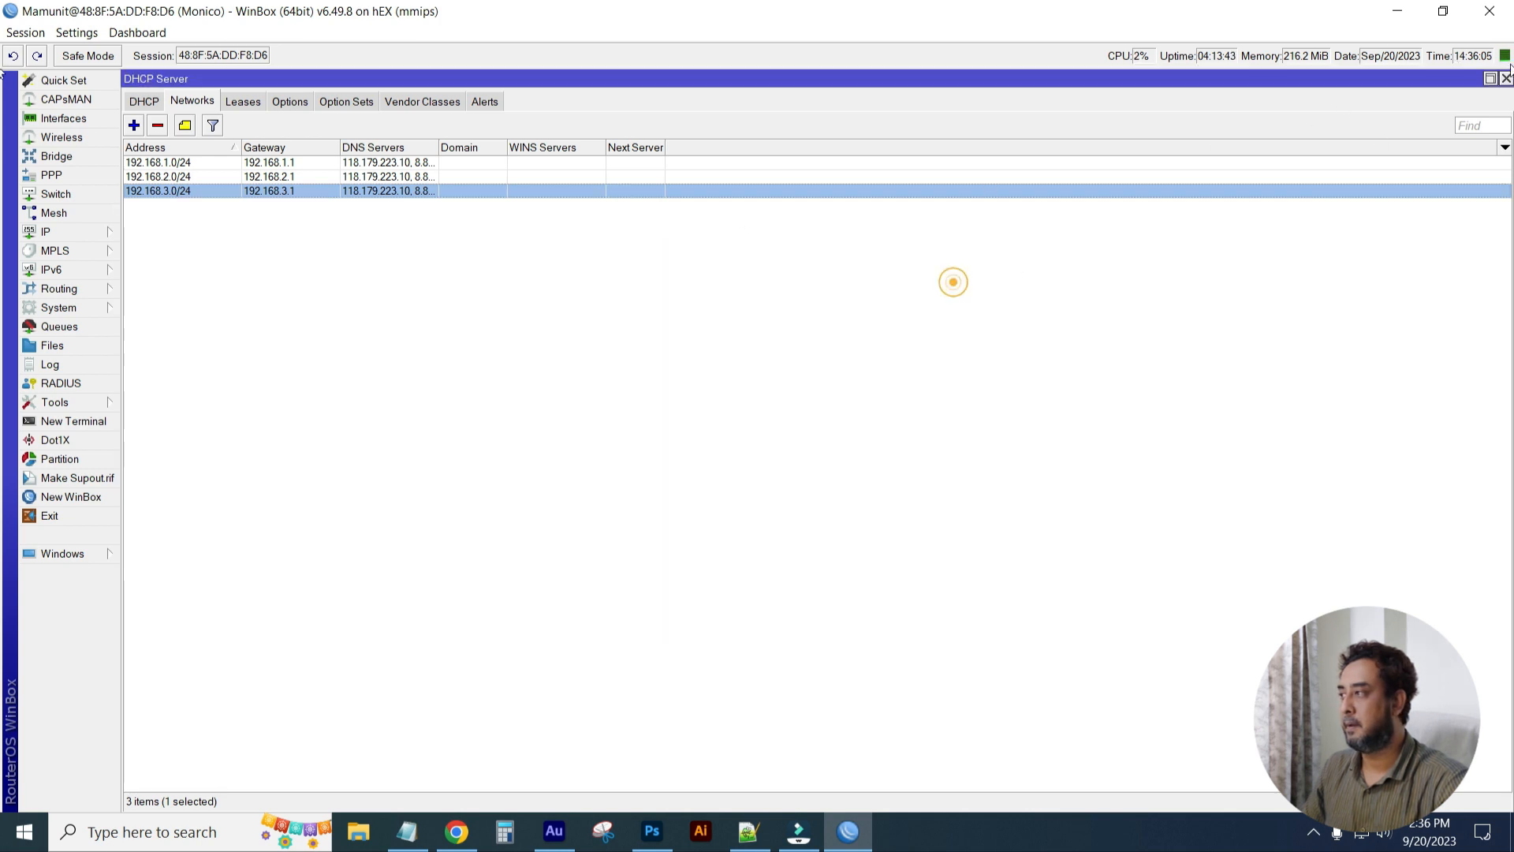
pyautogui.click(1506, 80)
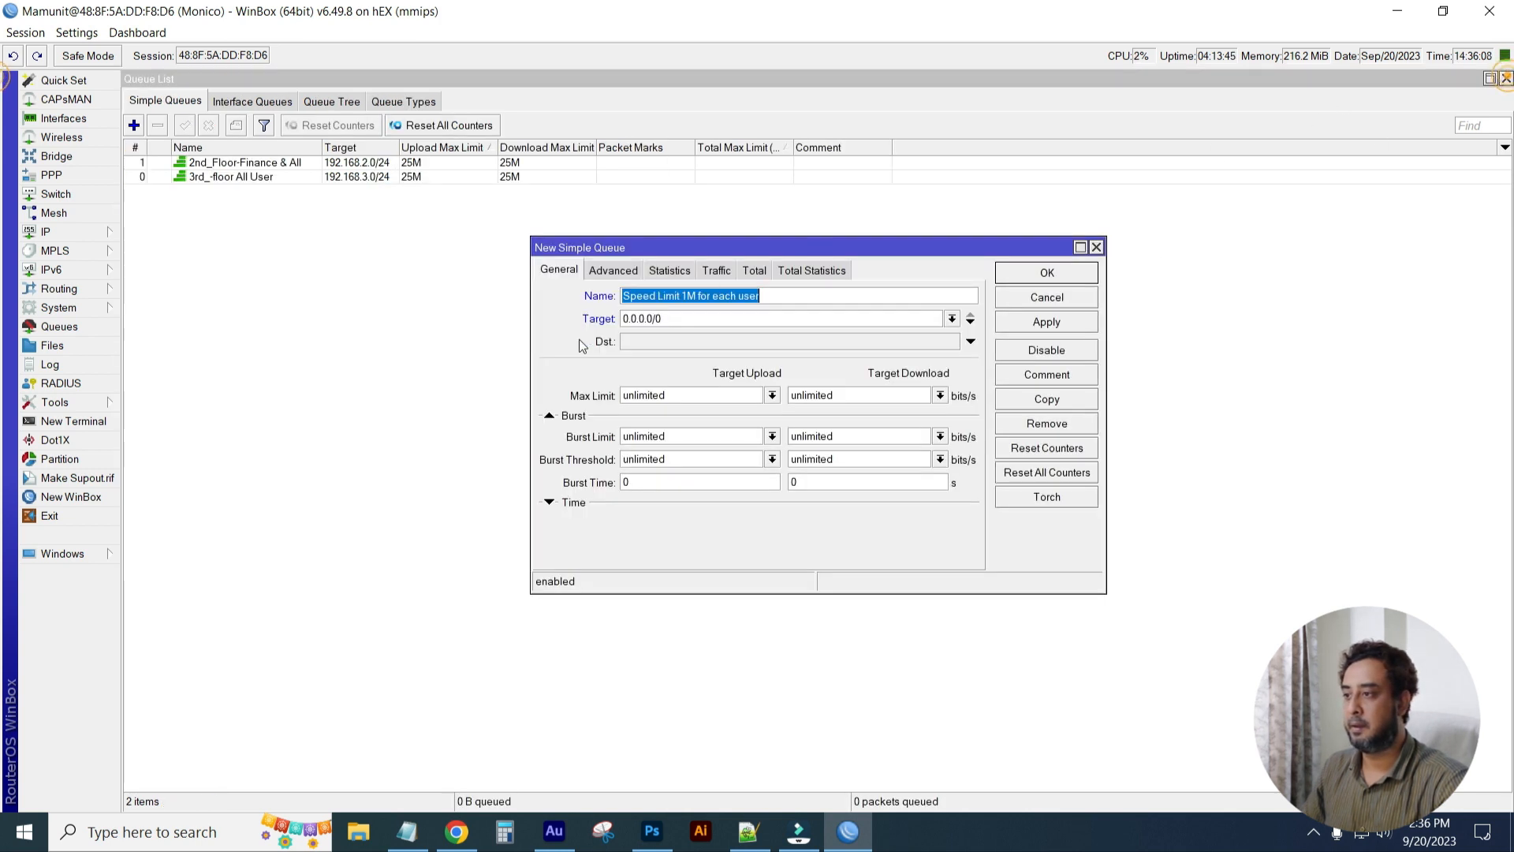
# Set the new simple queue's target to the copied network address 192.168.3.0/24.
pyautogui.doubleClick(680, 318)
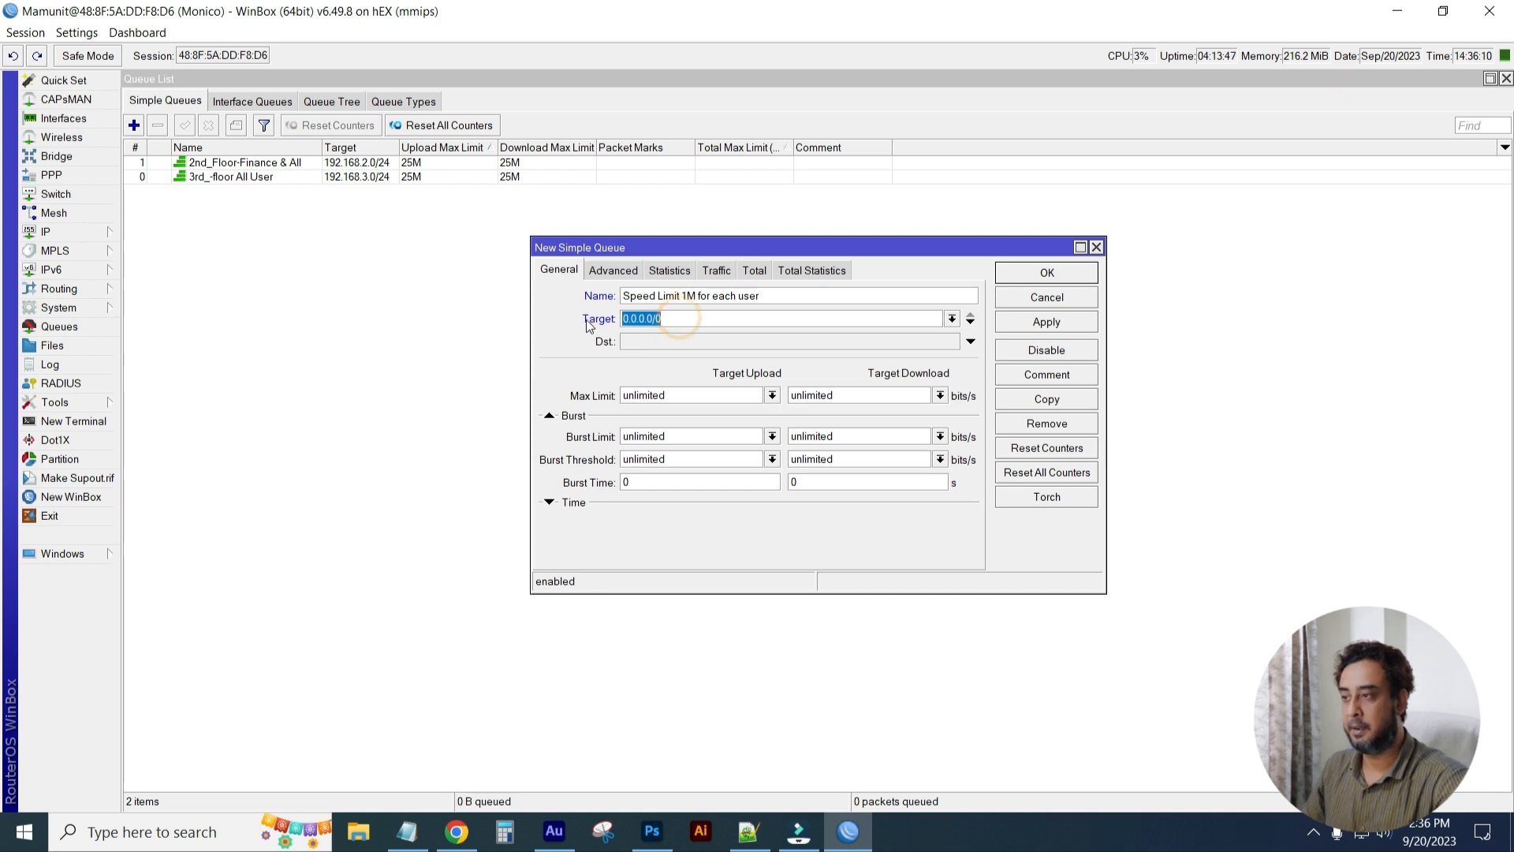
pyautogui.hotkey('ctrl', 'v')
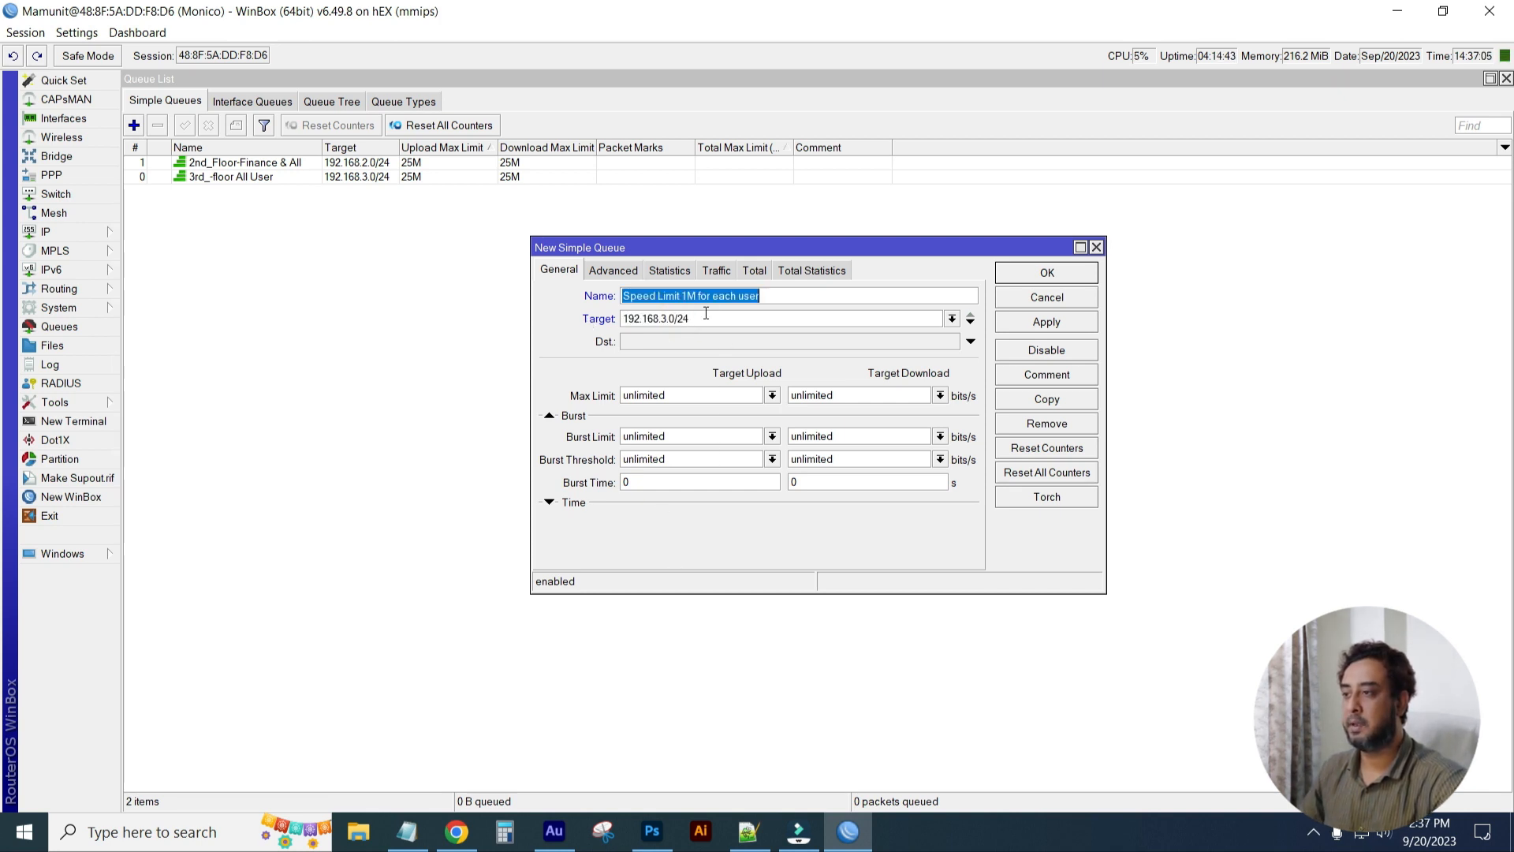
pyautogui.click(706, 318)
pyautogui.doubleClick(704, 318)
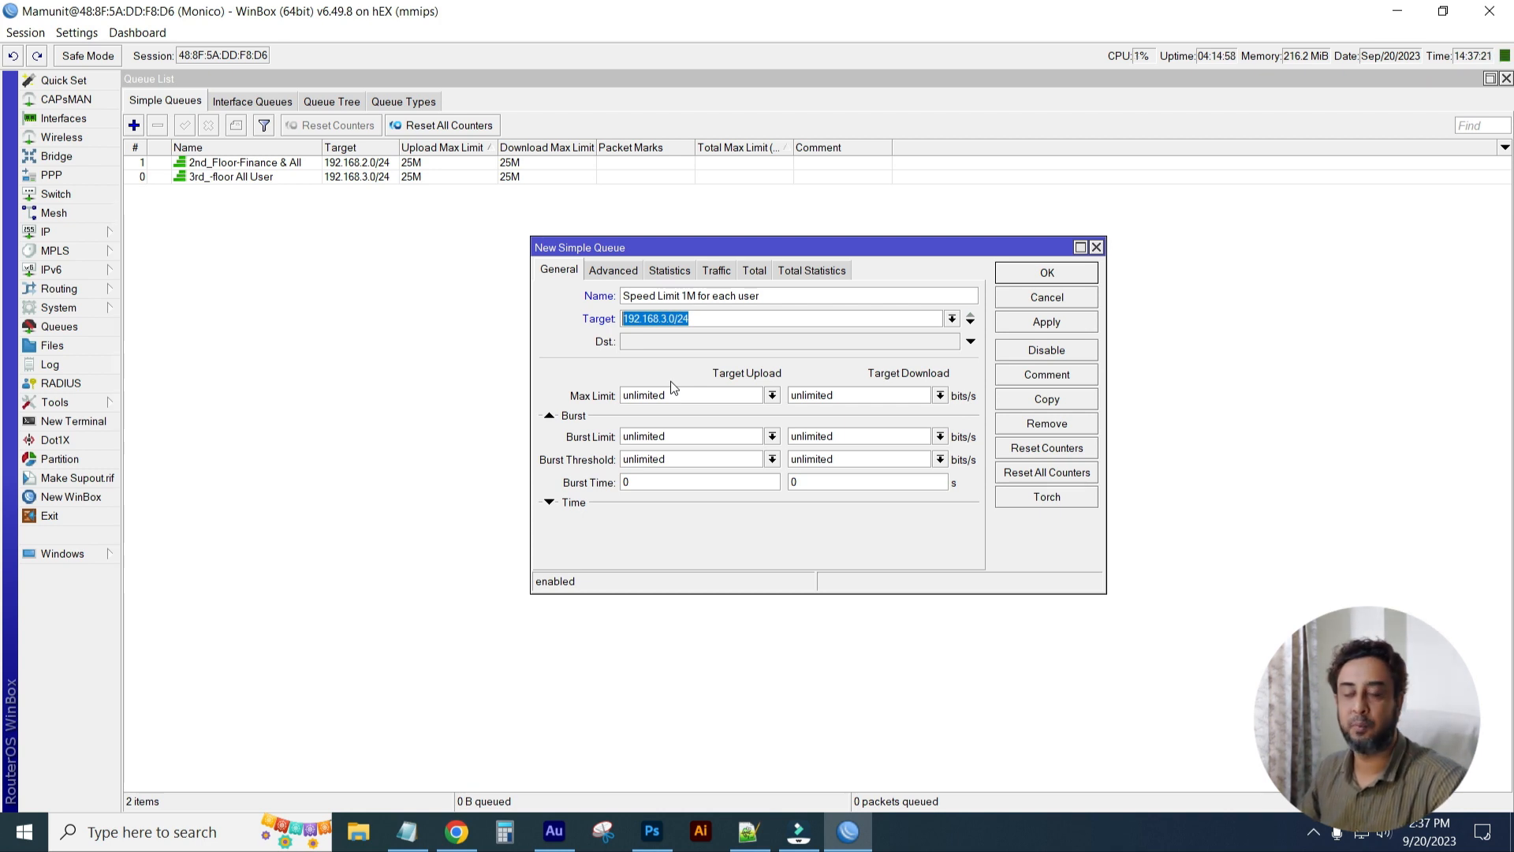
pyautogui.click(714, 321)
pyautogui.moveTo(710, 320); pyautogui.dragTo(605, 327)
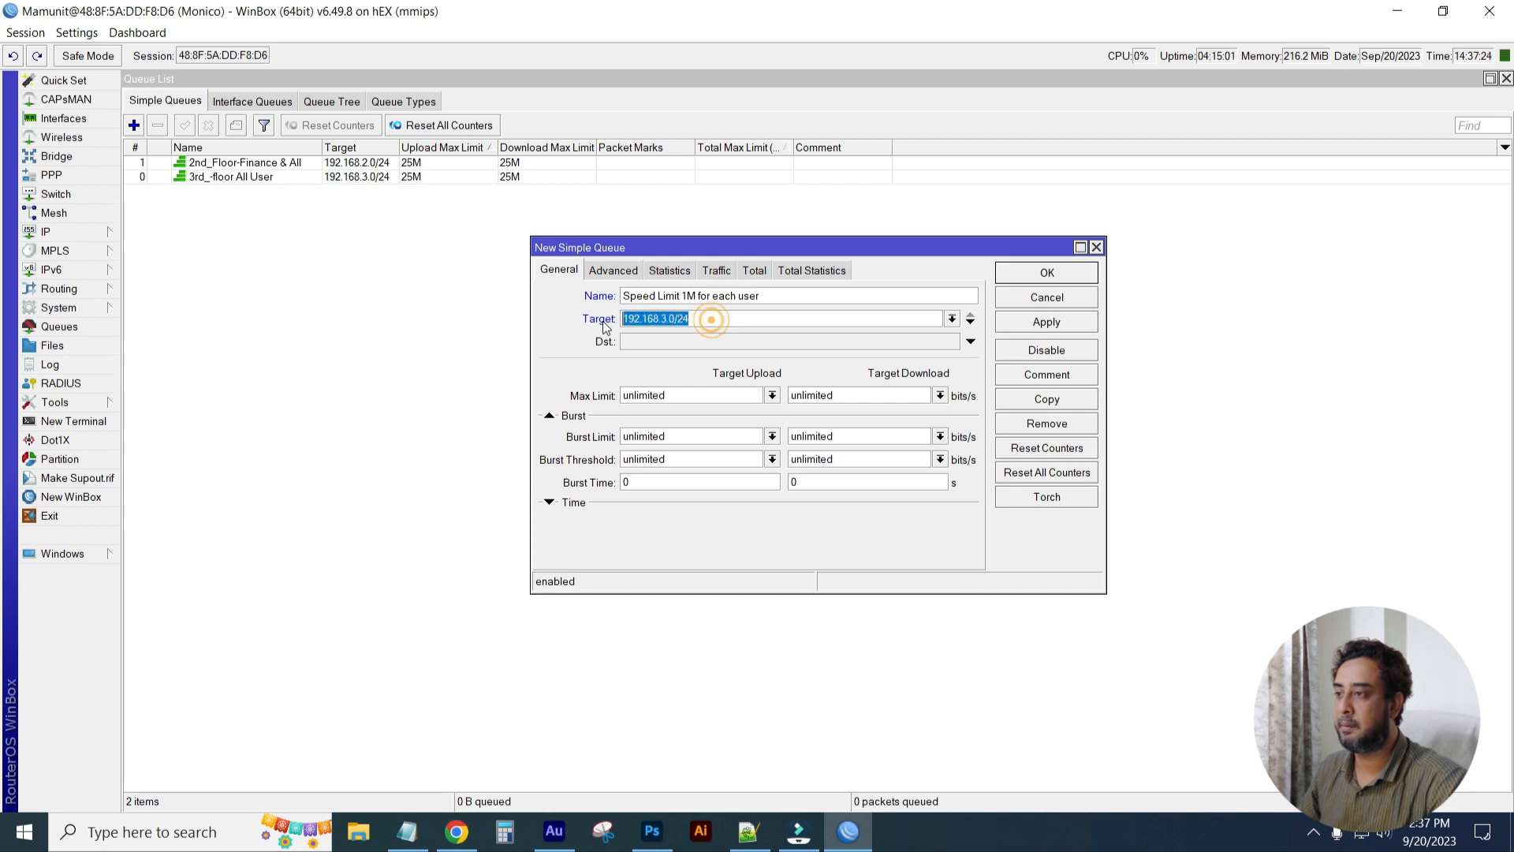
# Set the simple queue's target upload queue type to 1M Upload Speed and its target download queue type to 1M Download Speed.
pyautogui.click(615, 269)
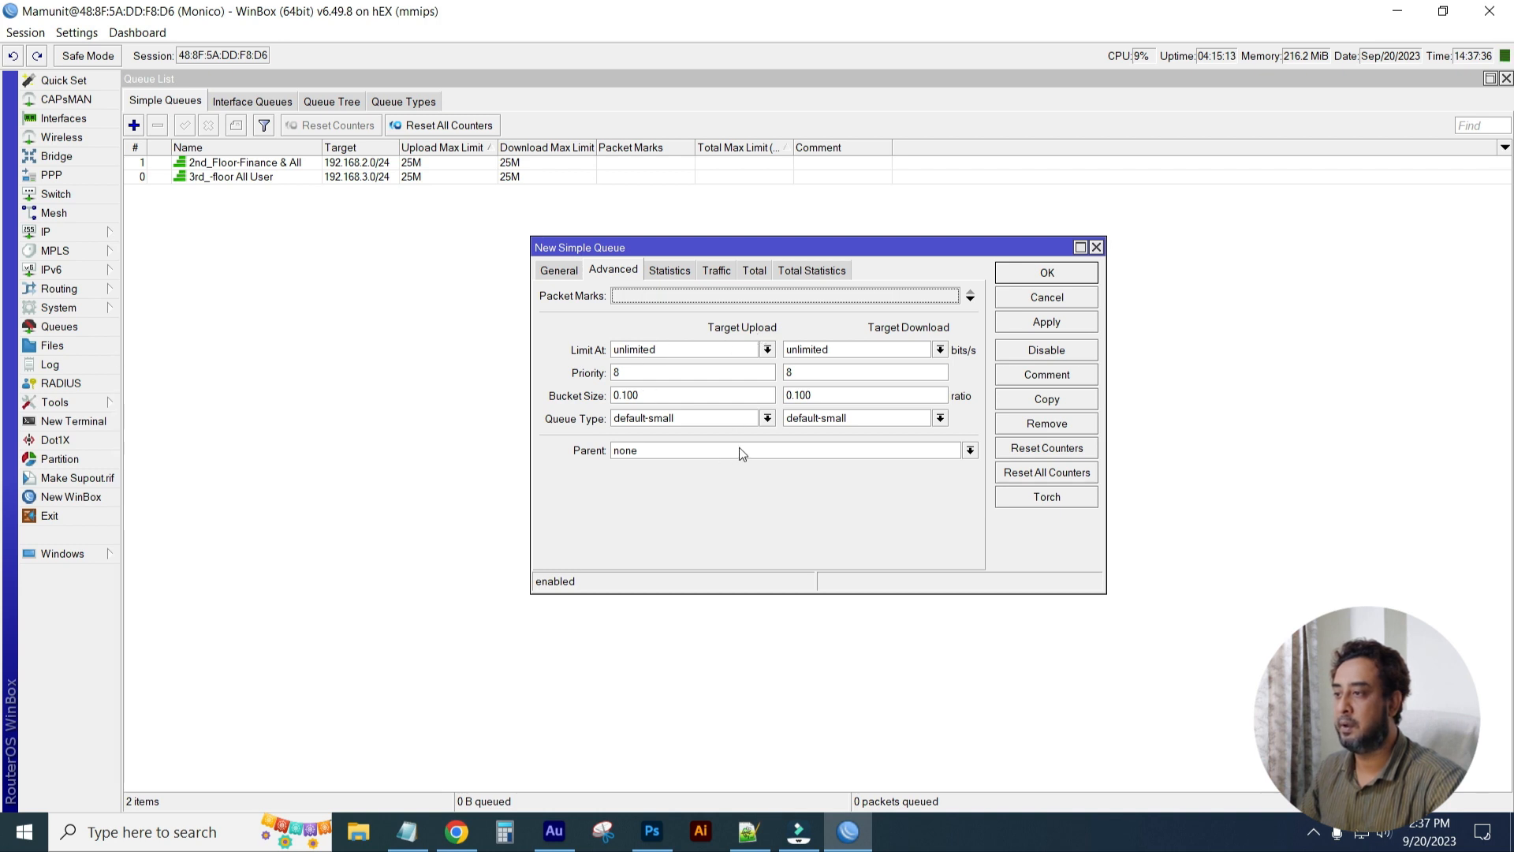
pyautogui.click(766, 418)
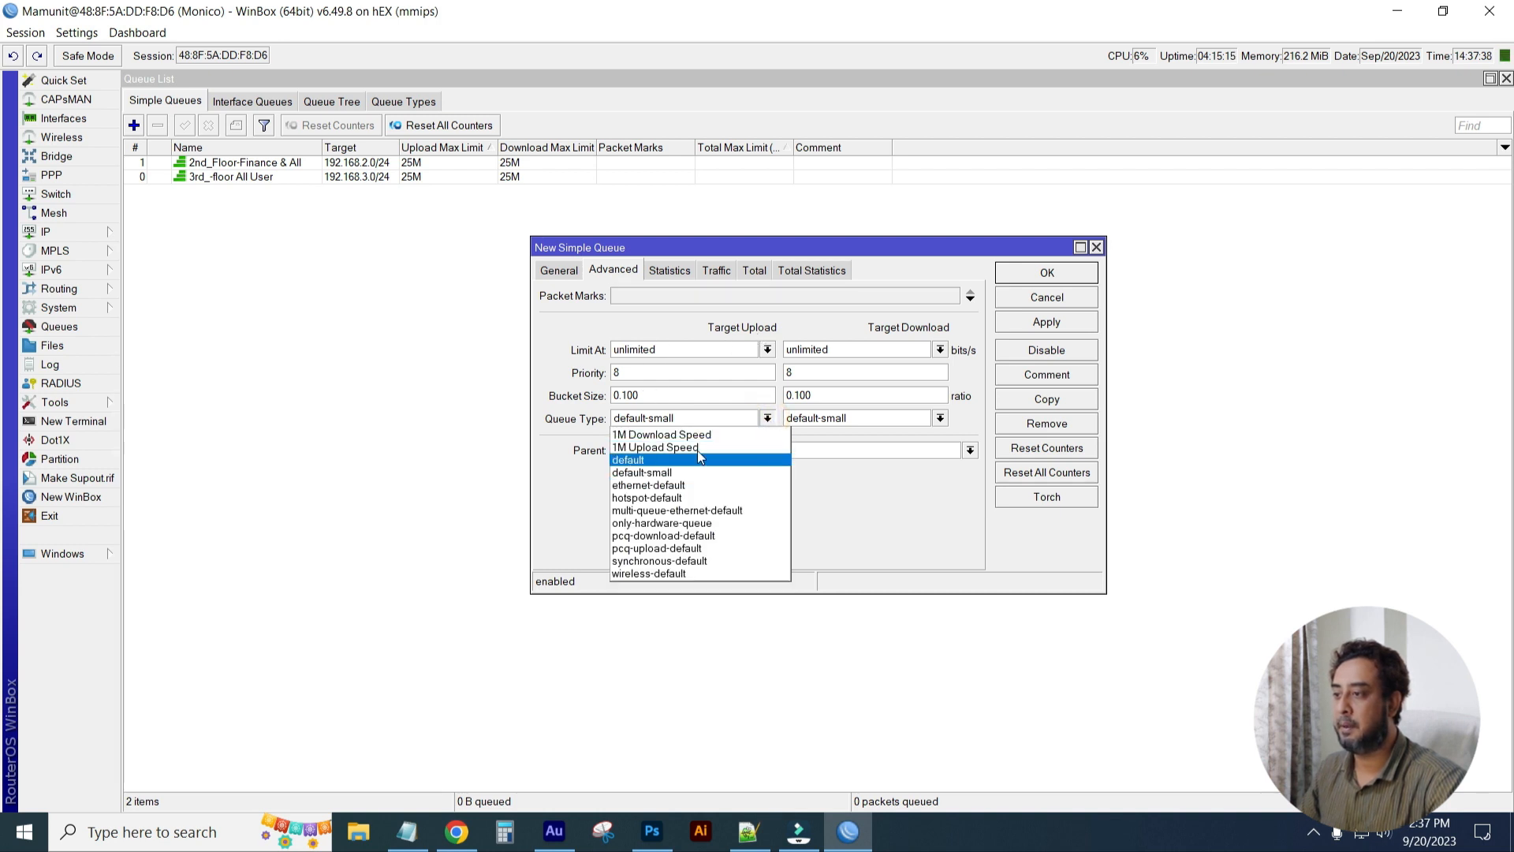
pyautogui.click(658, 447)
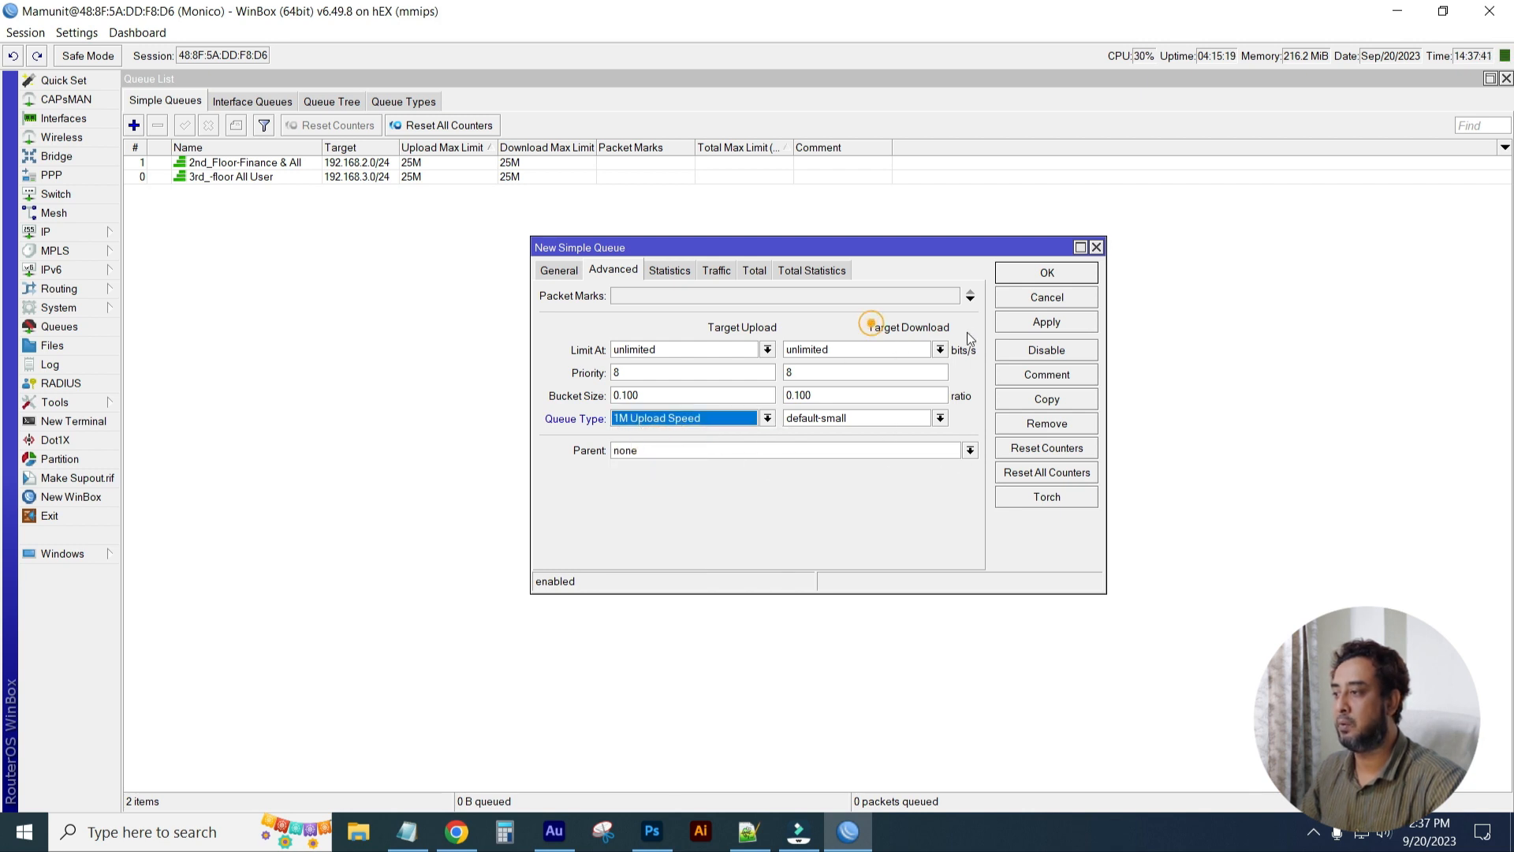
pyautogui.click(940, 417)
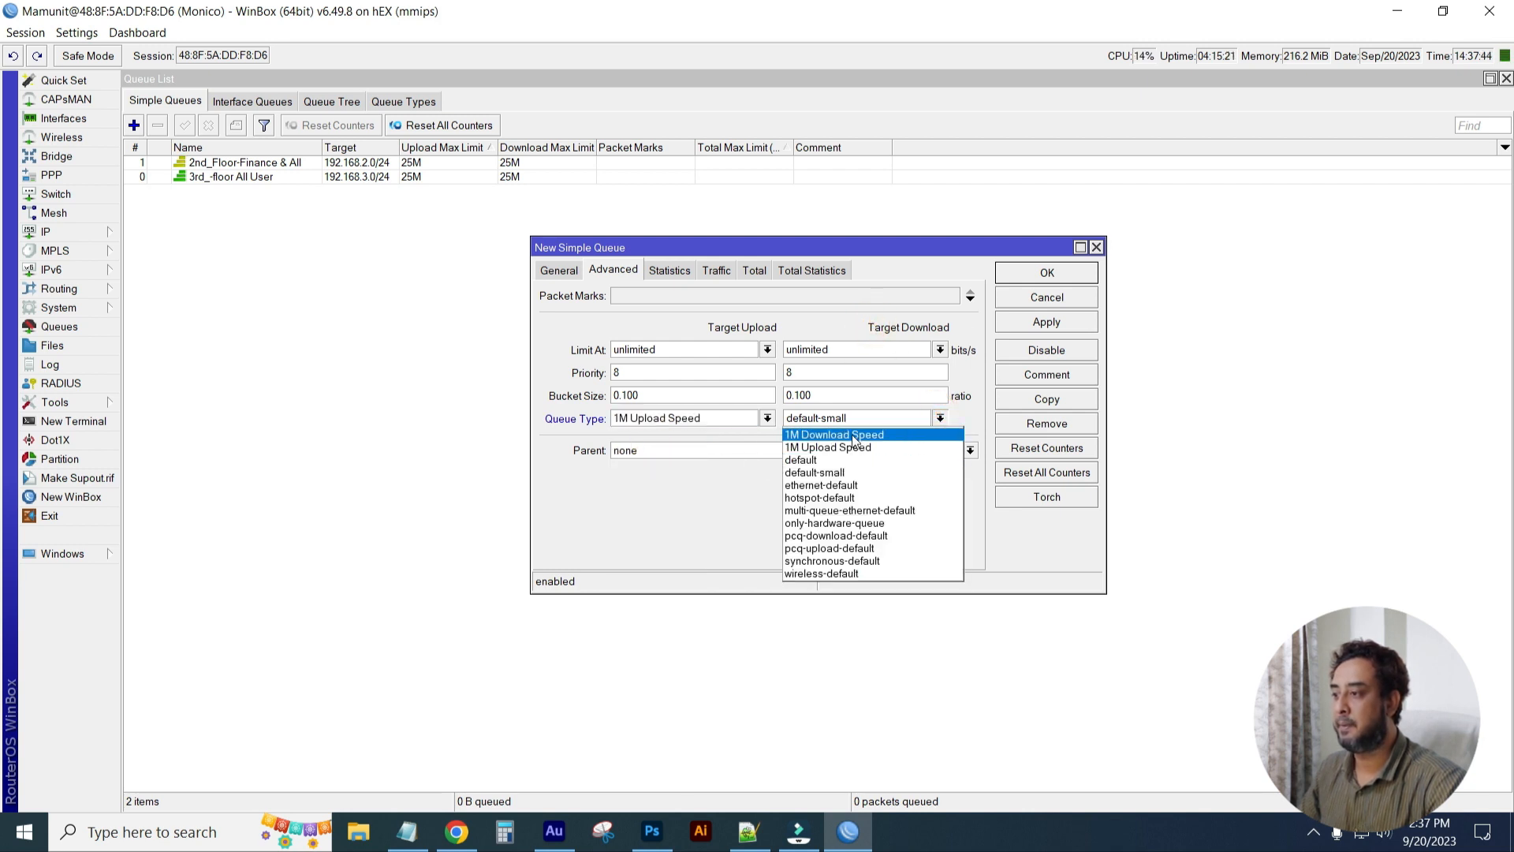
pyautogui.click(828, 436)
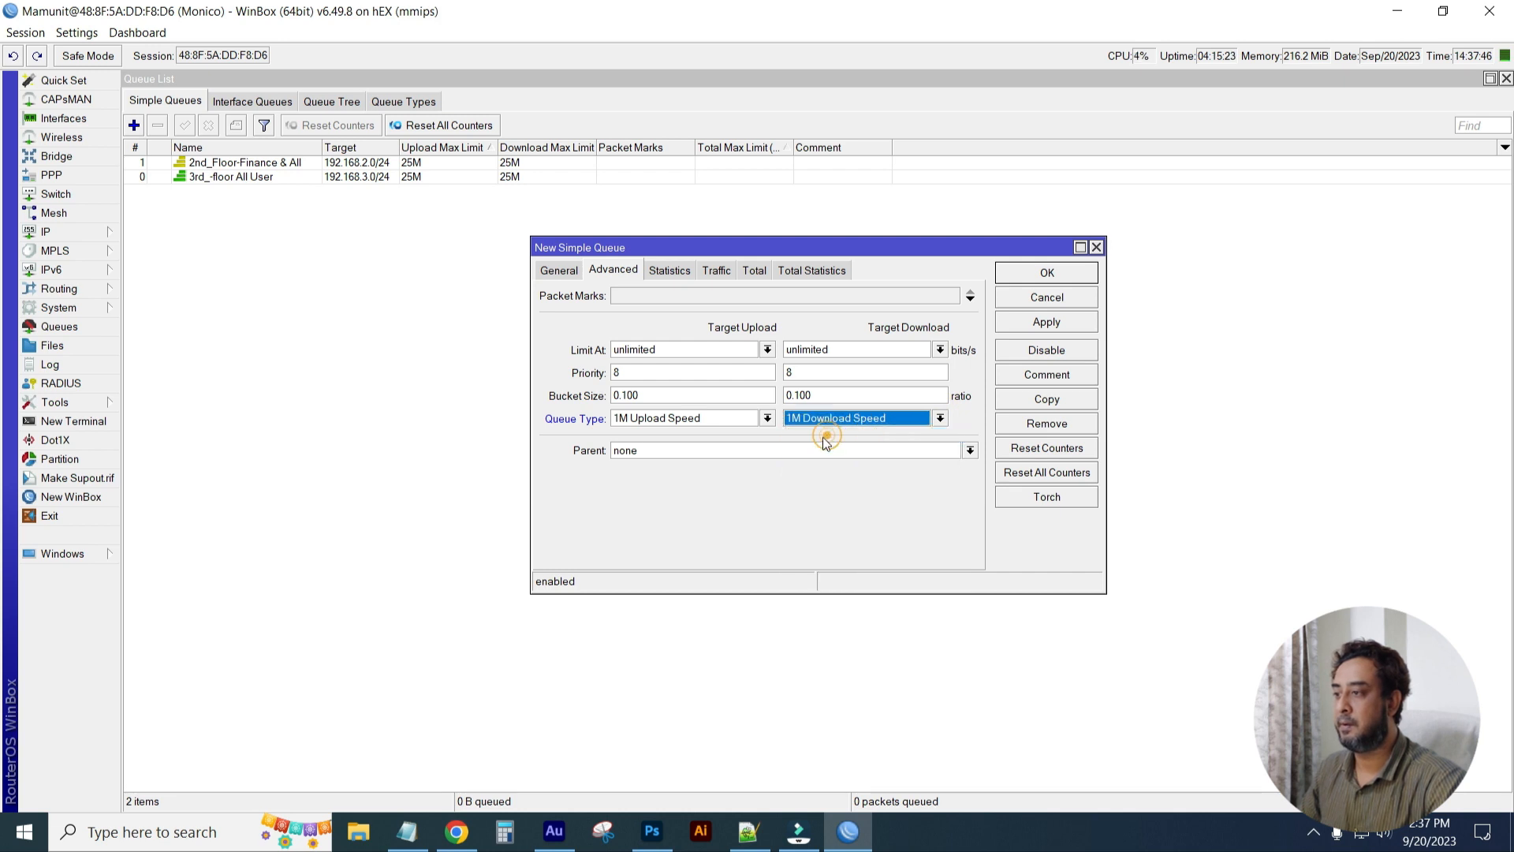
# Apply and save the new simple queue, and widen the list's Name column to fit the full queue name.
pyautogui.click(1050, 324)
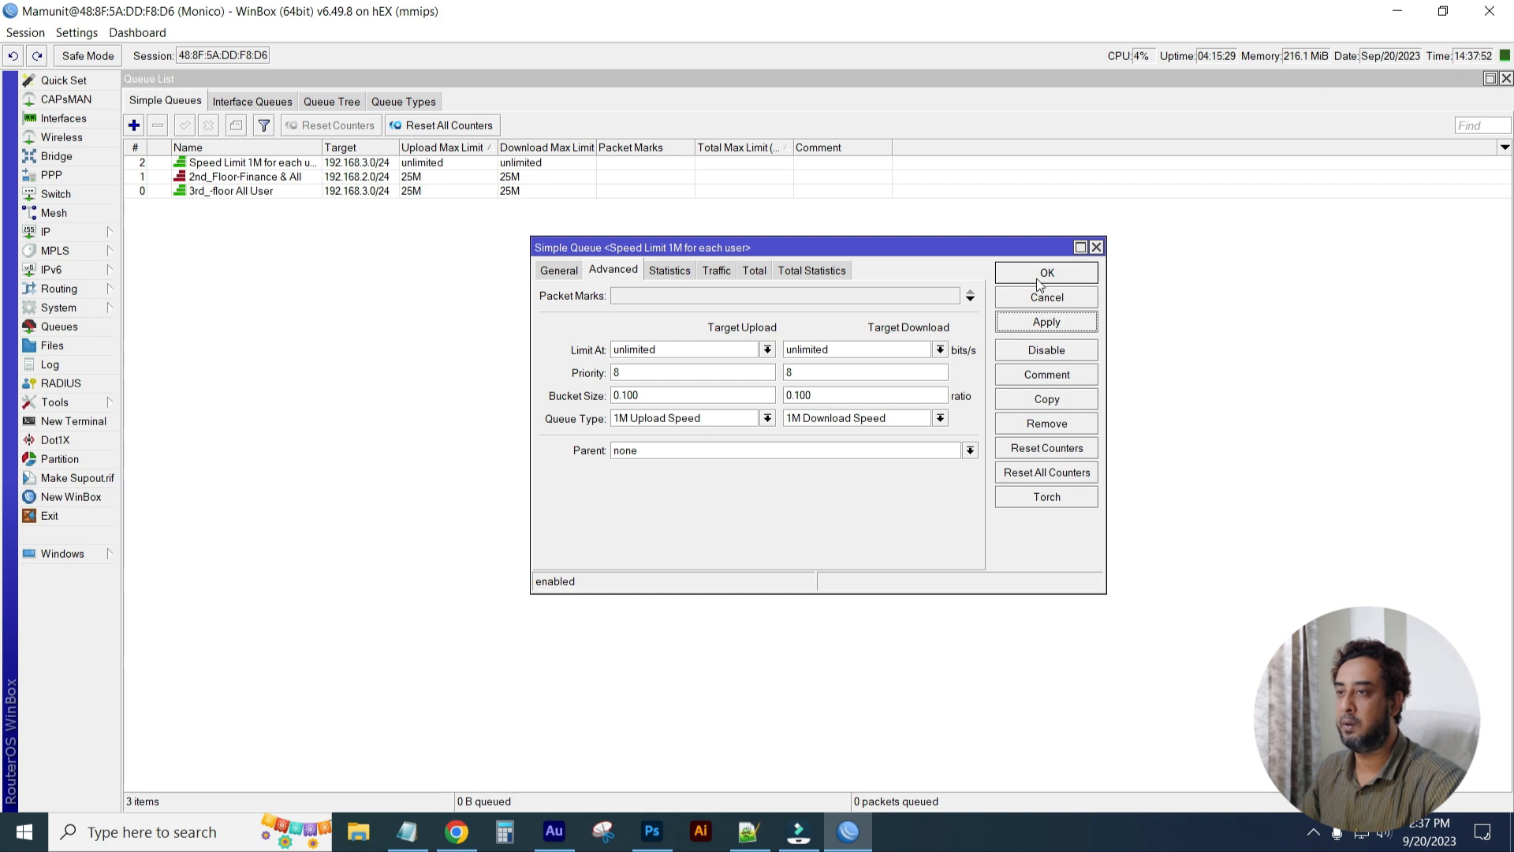
pyautogui.click(1046, 273)
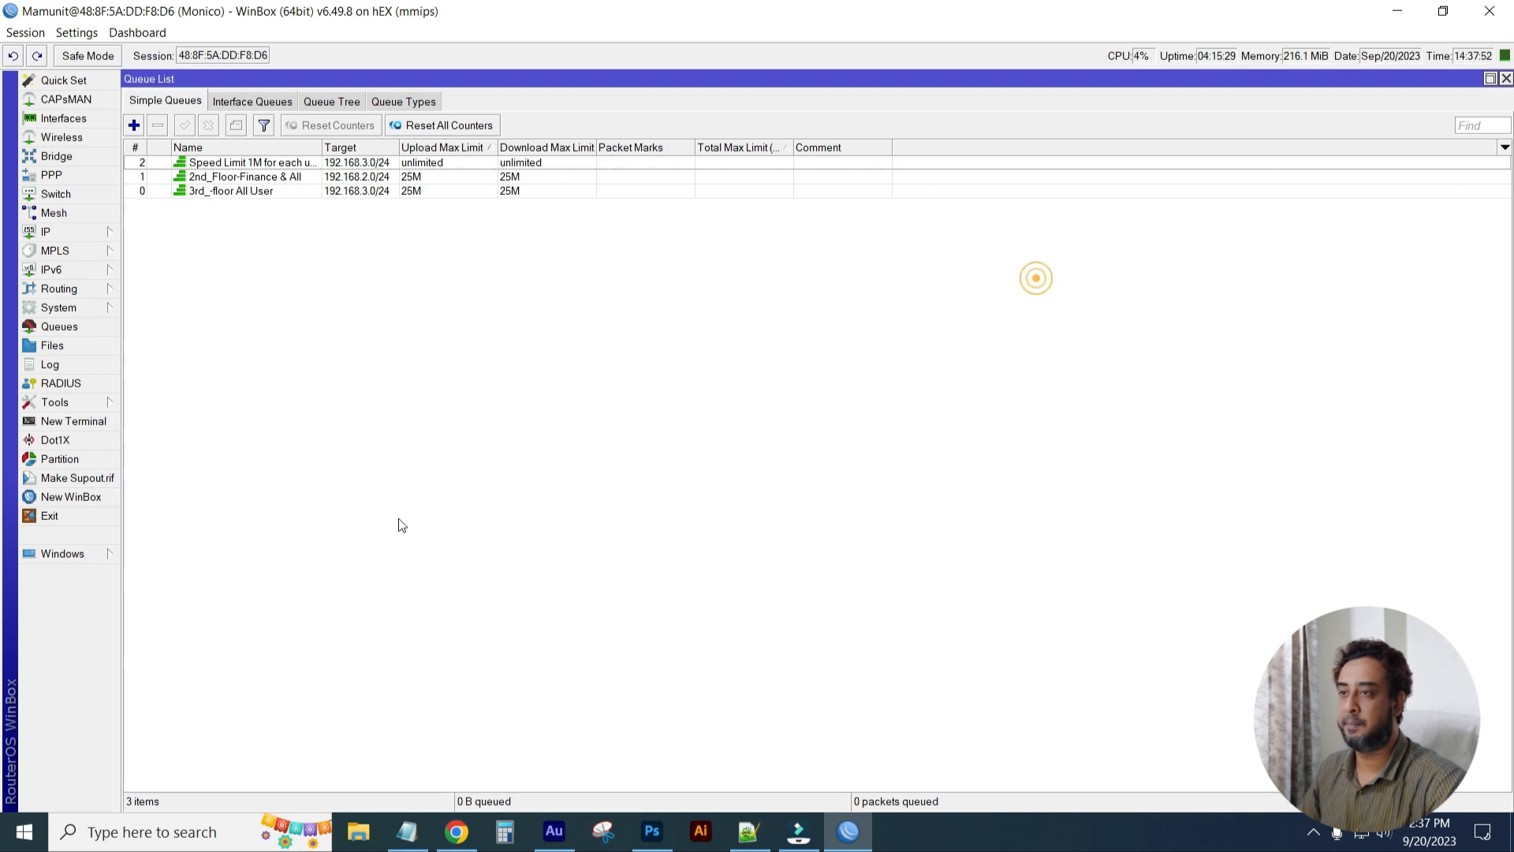
pyautogui.doubleClick(322, 148)
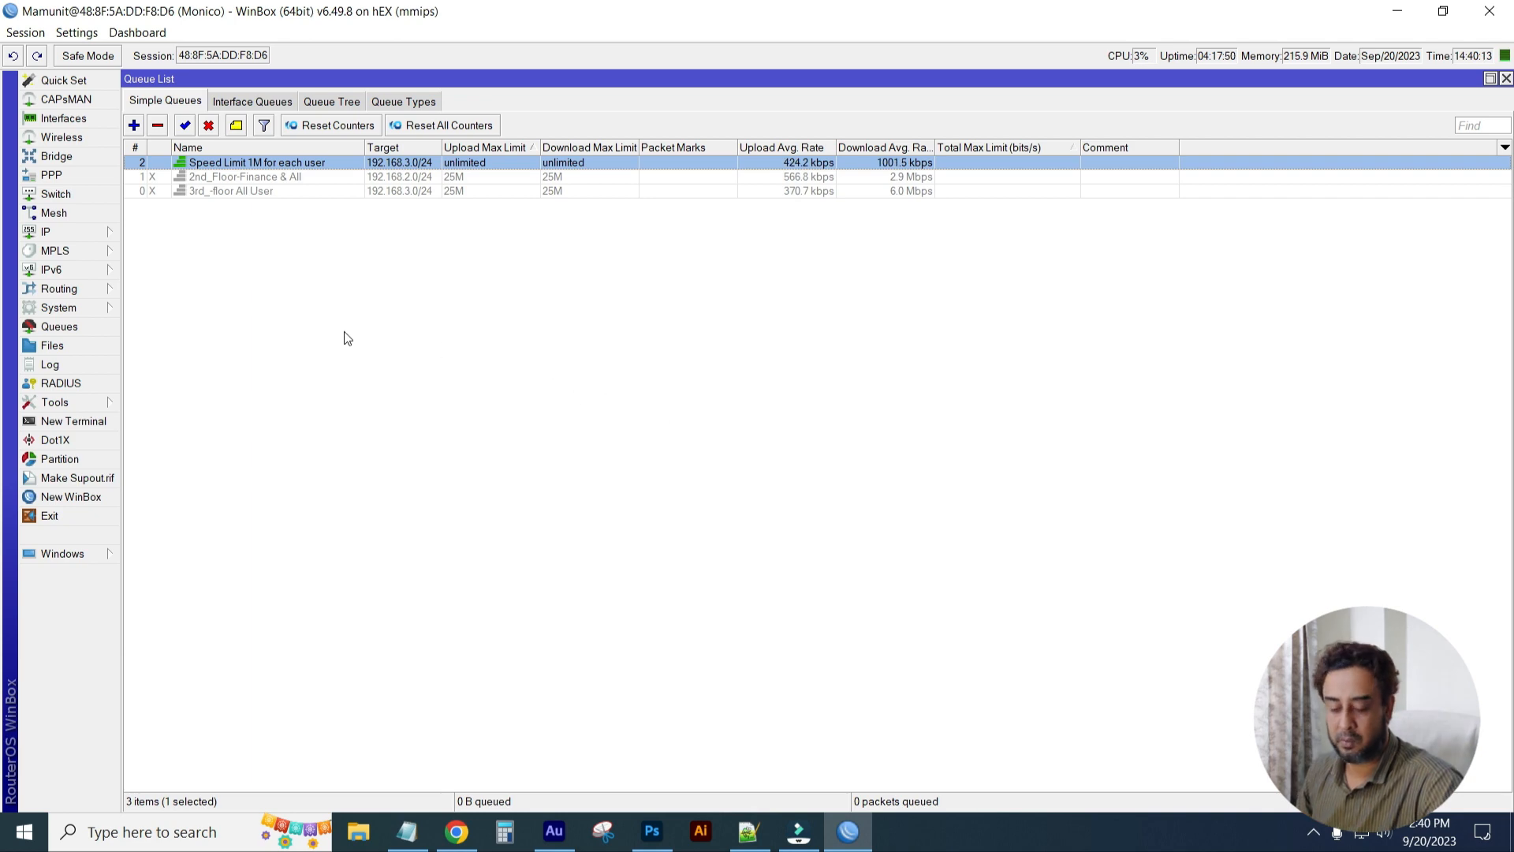
pyautogui.click(347, 338)
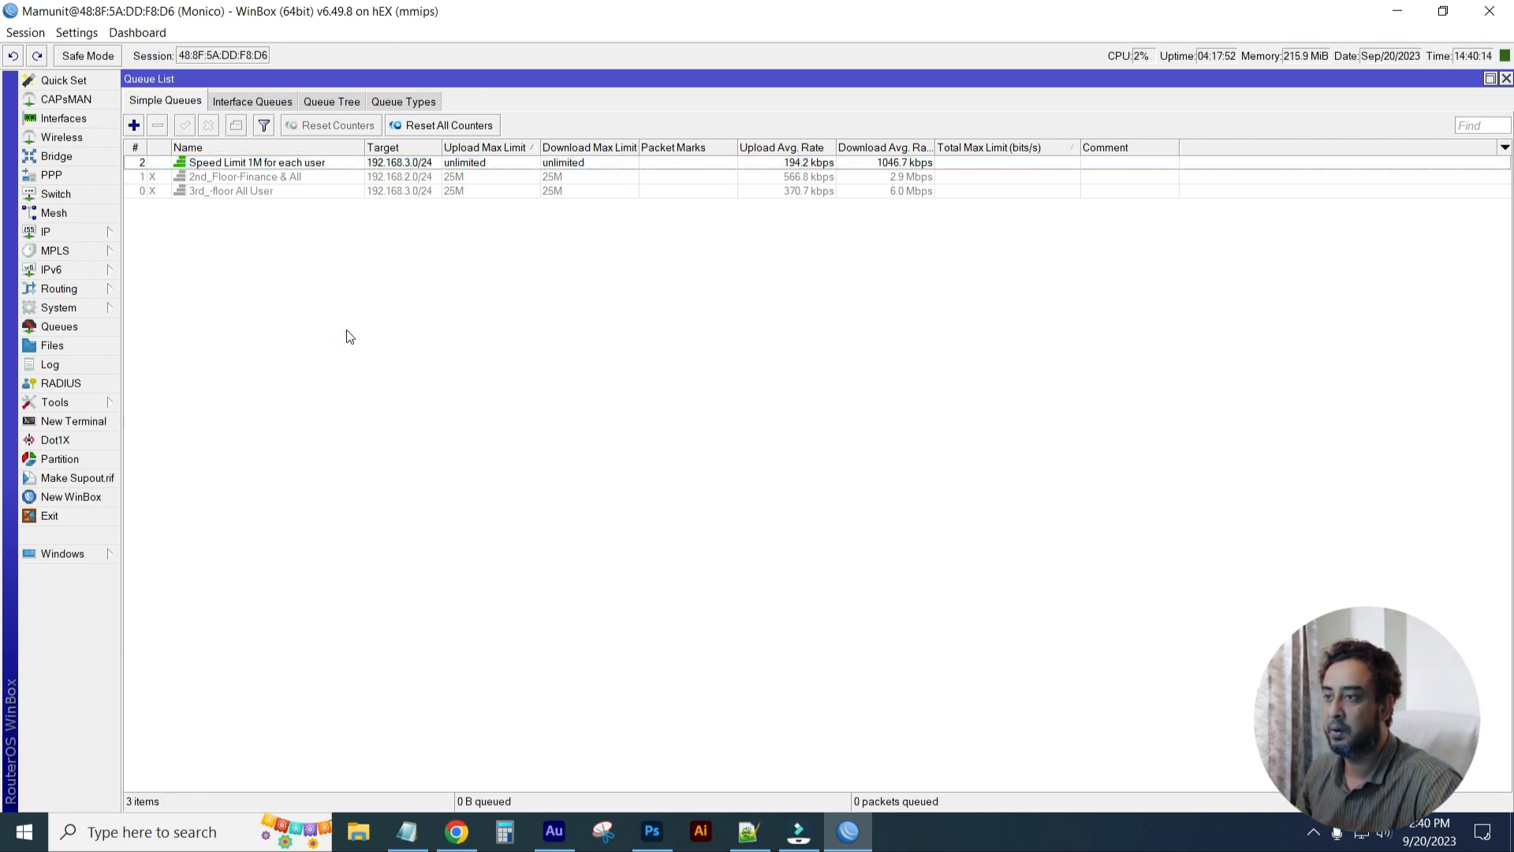
# Show the Windows desktop and open Google Chrome.
pyautogui.press('super+d')
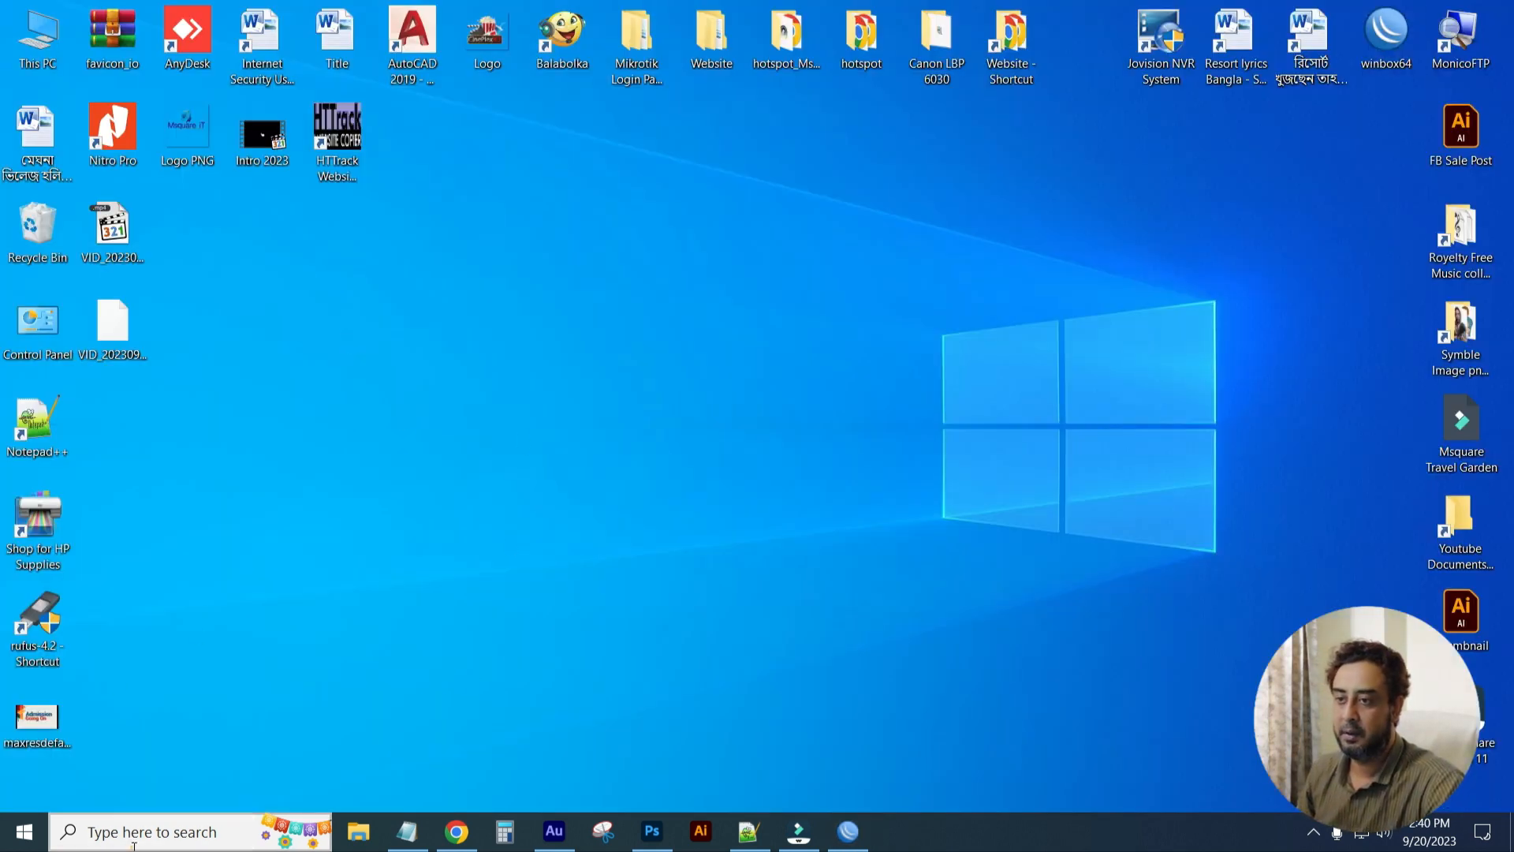
pyautogui.click(130, 836)
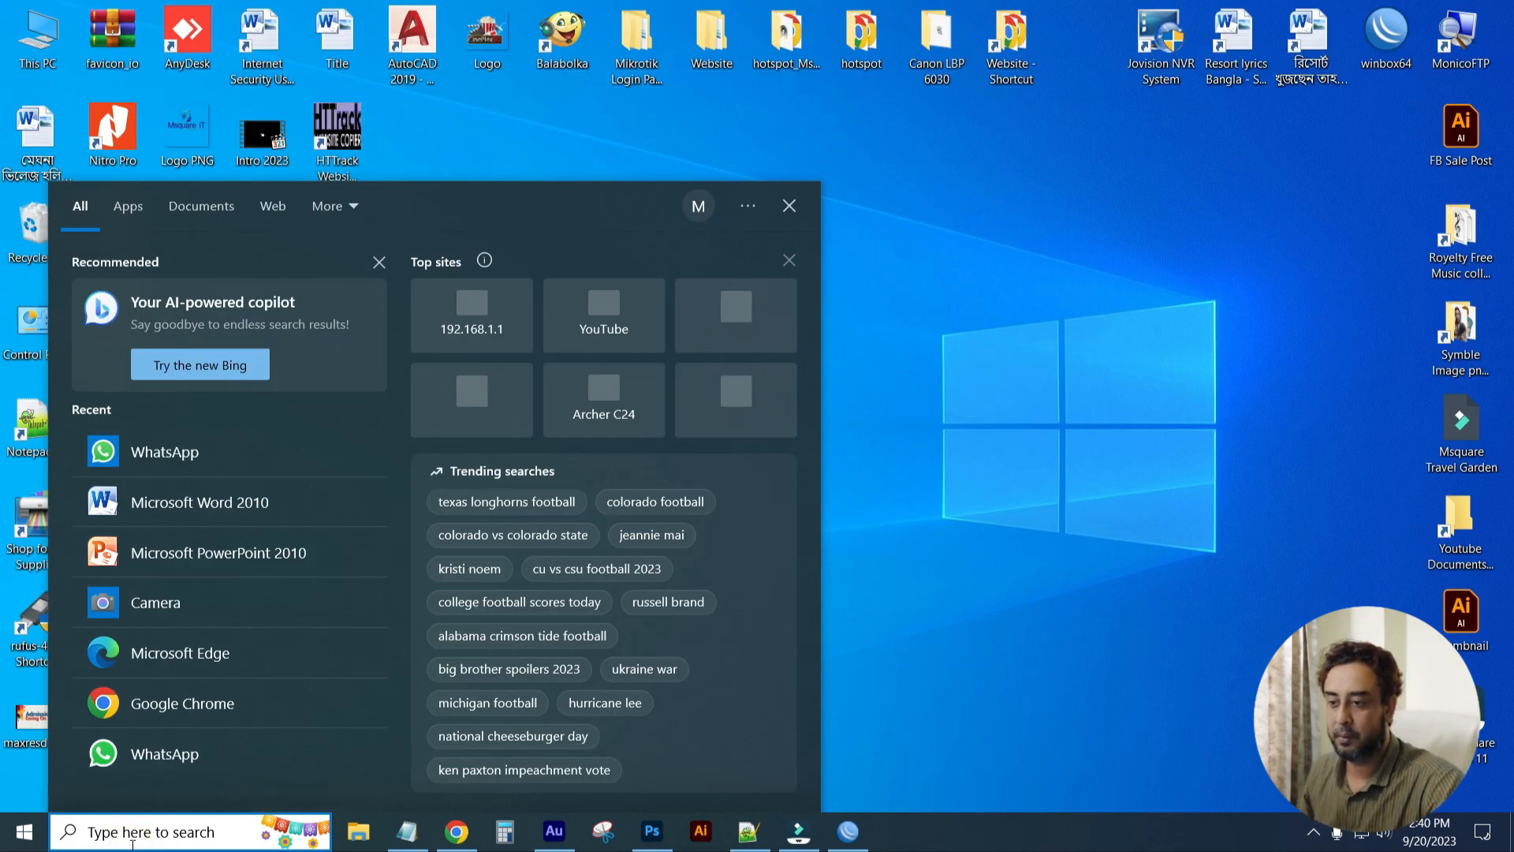
pyautogui.click(202, 699)
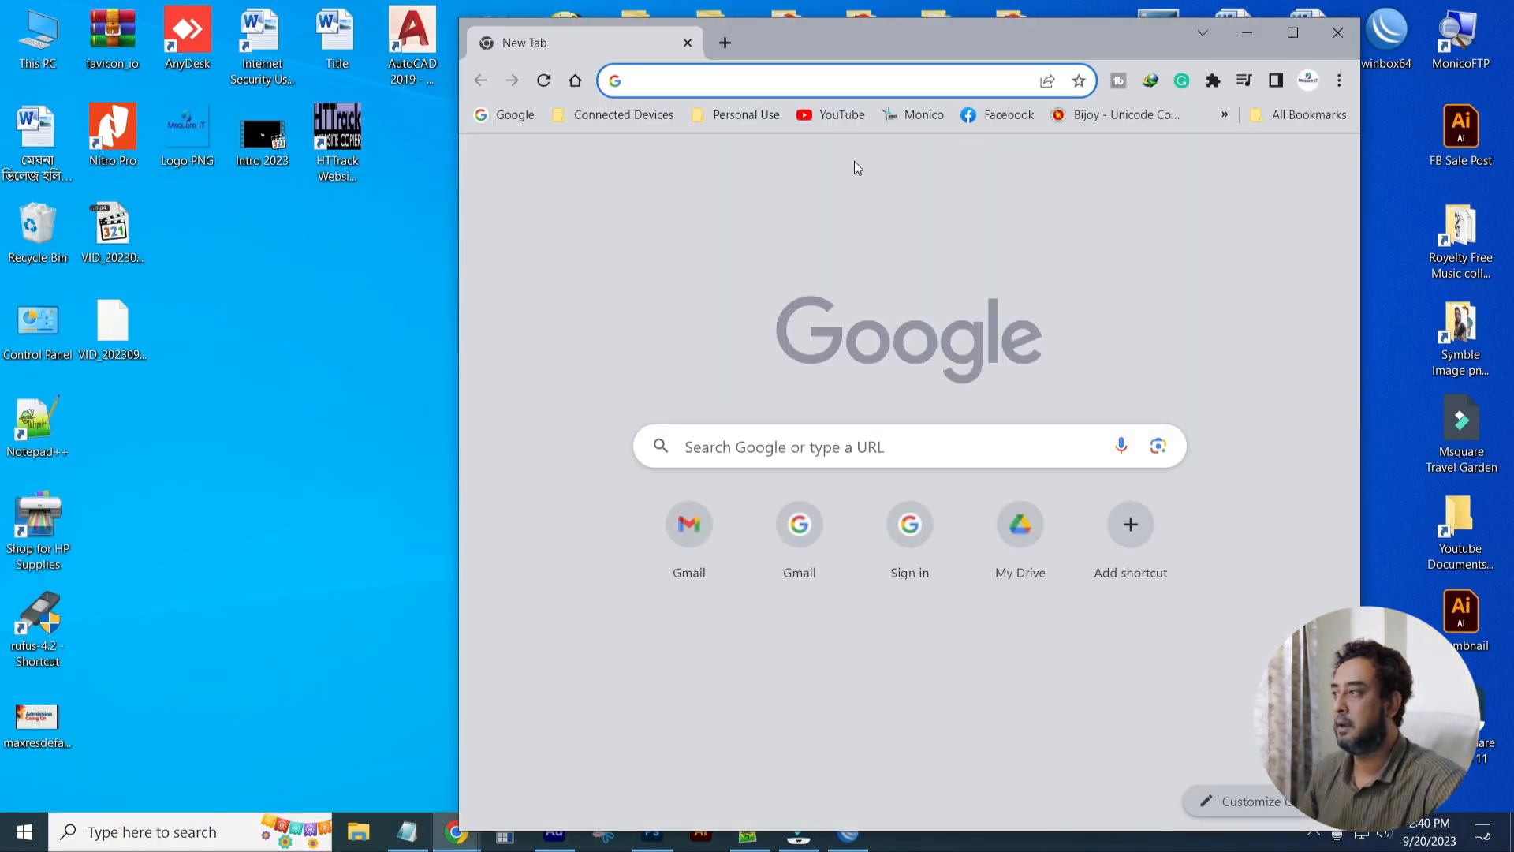
# Maximize the browser window, search Google for "speed test" and run the internet speed test on Fast.com.
pyautogui.click(1292, 33)
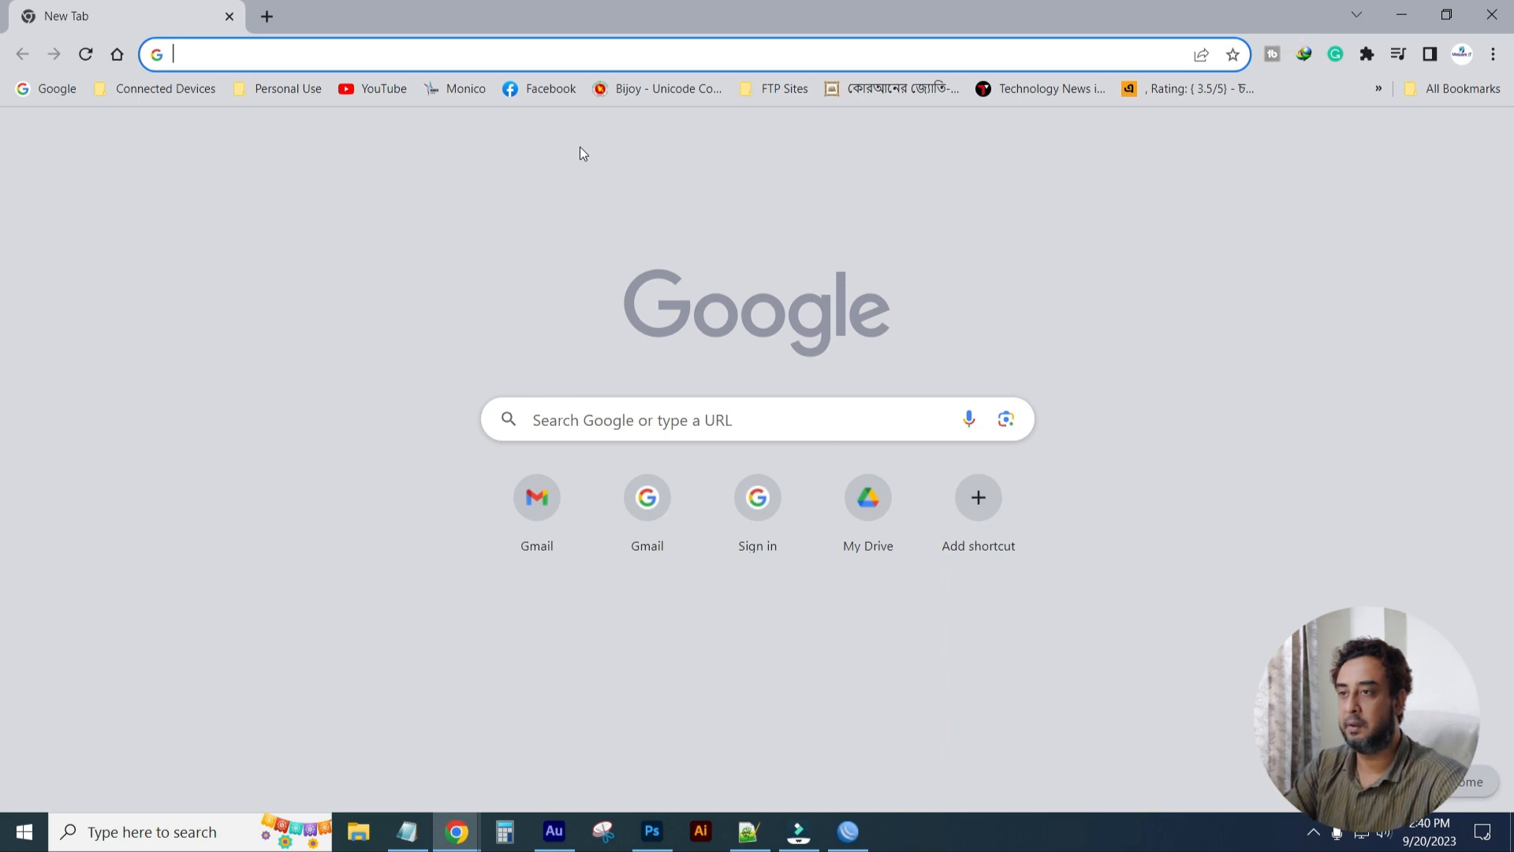
pyautogui.write('test')
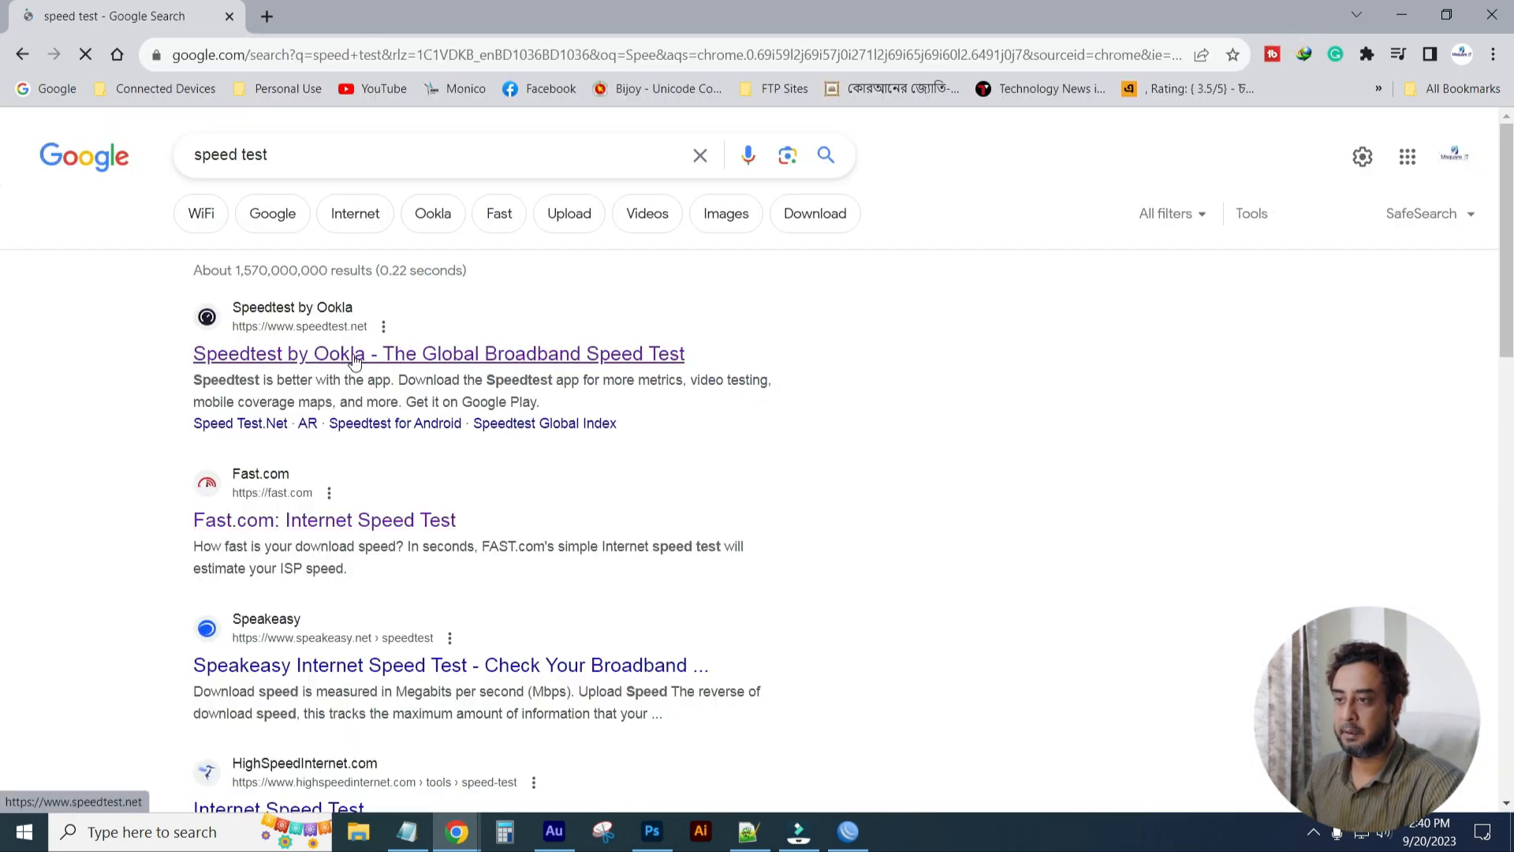
pyautogui.click(312, 527)
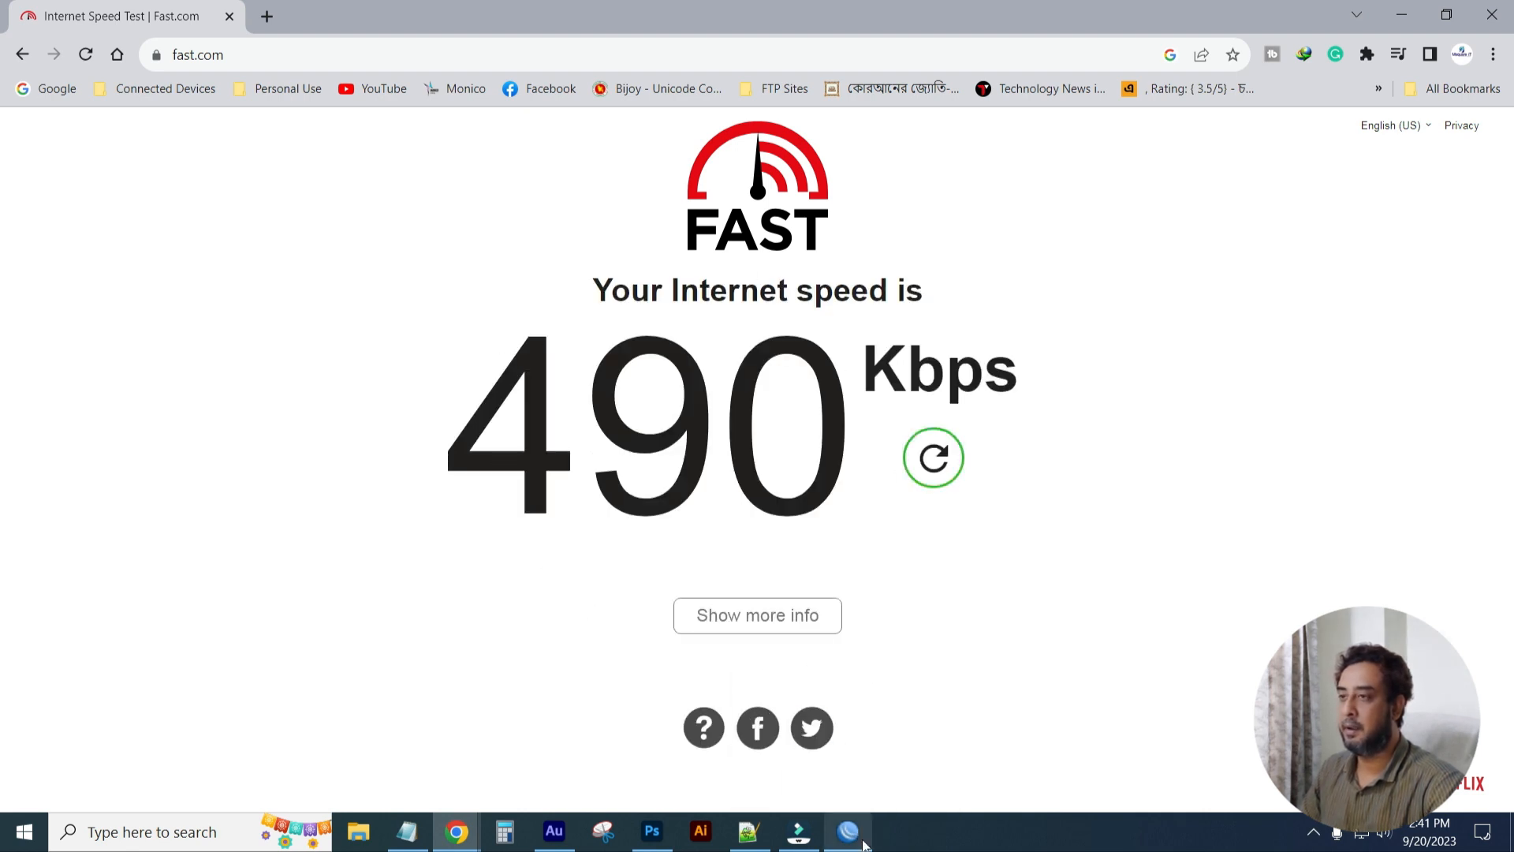
# Switch to WinBox and disable the "Speed Limit 1M for each user" simple queue.
pyautogui.moveTo(864, 846)
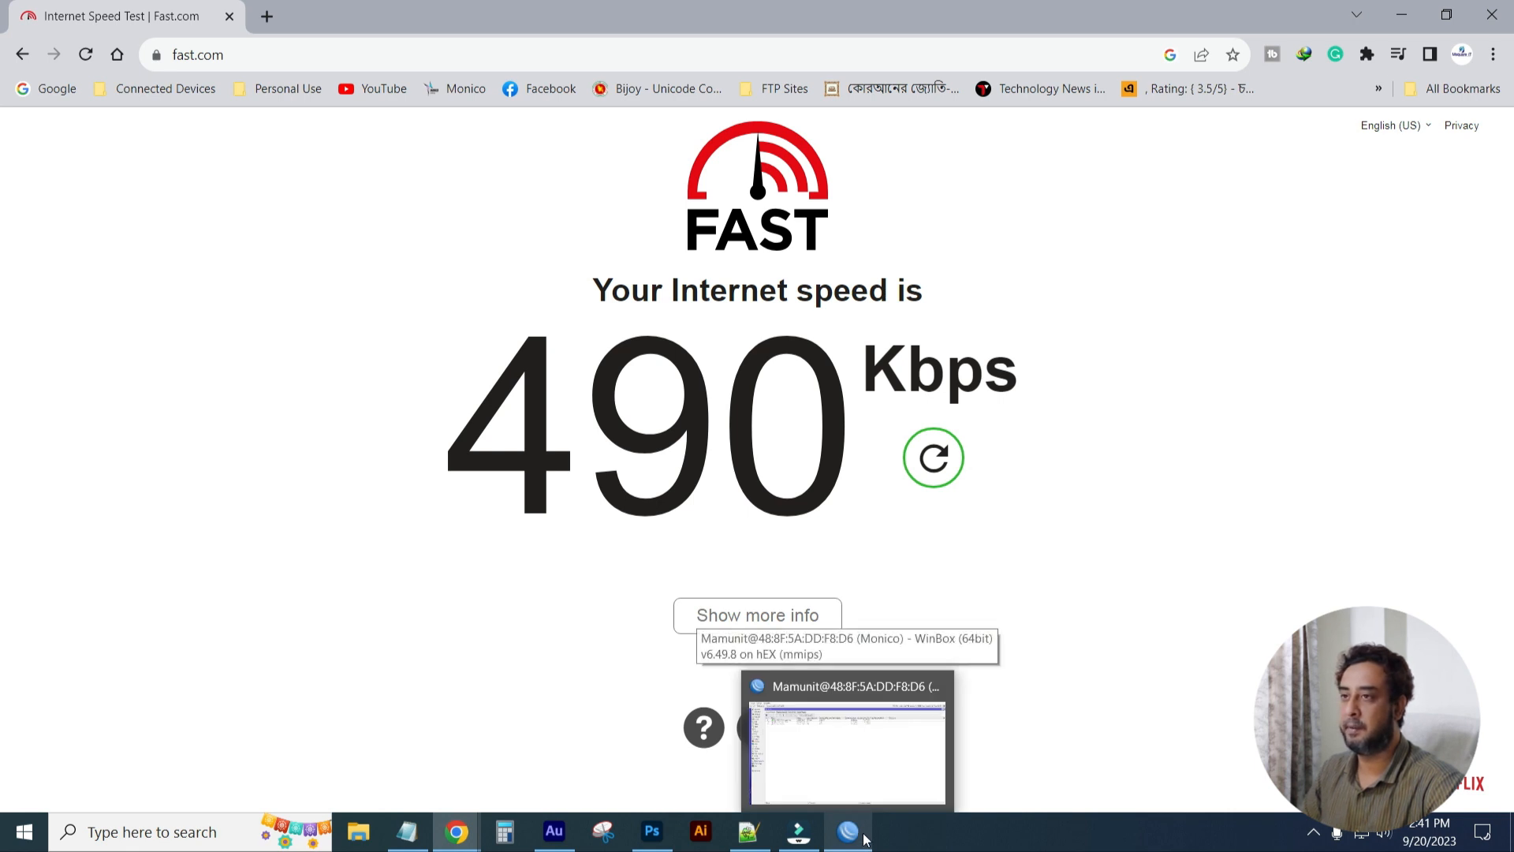
pyautogui.click(865, 838)
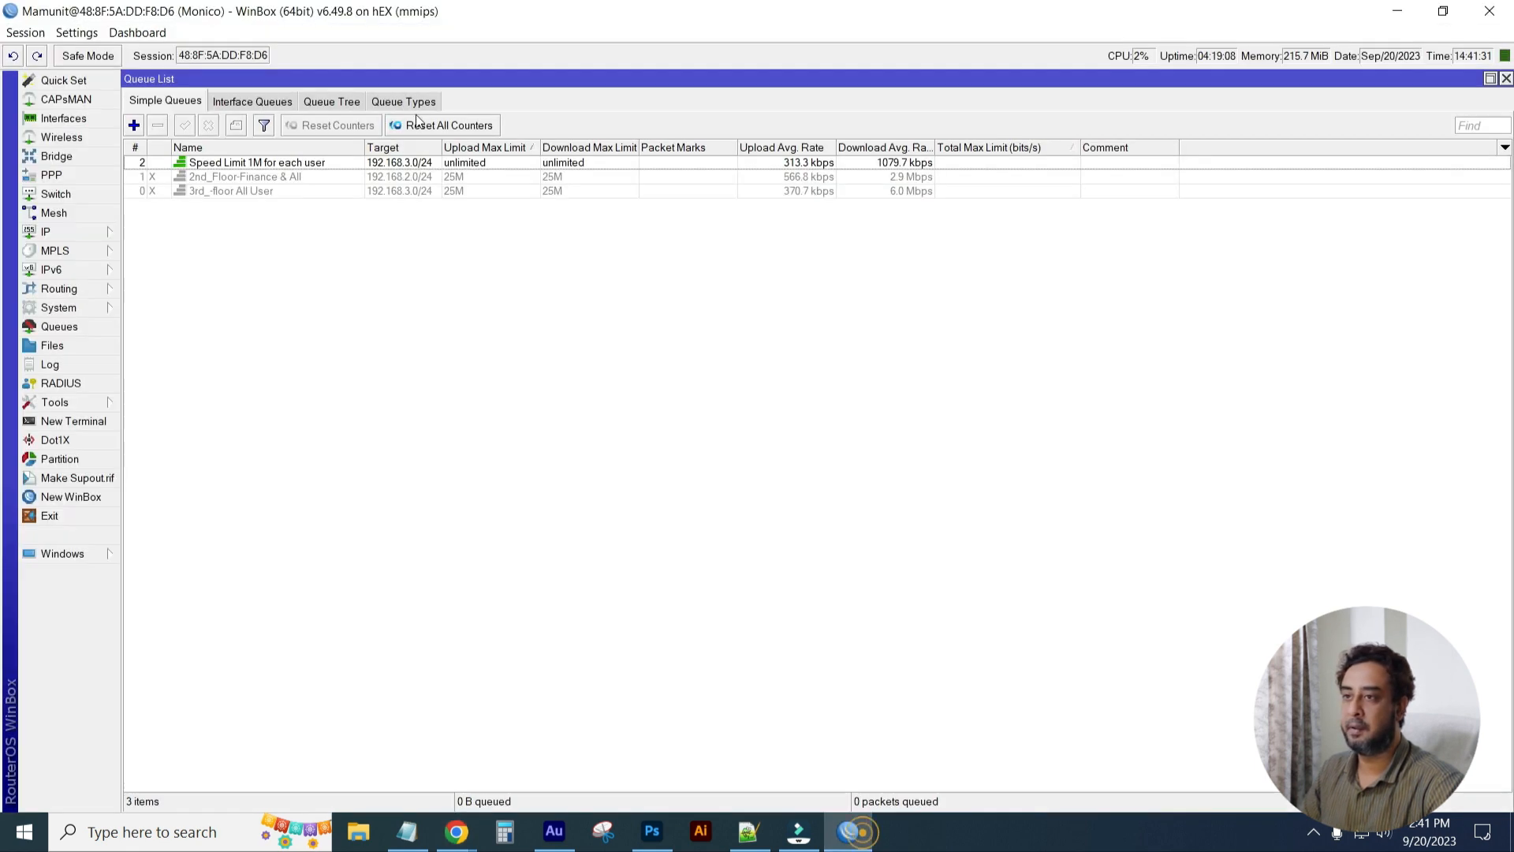
pyautogui.click(227, 163)
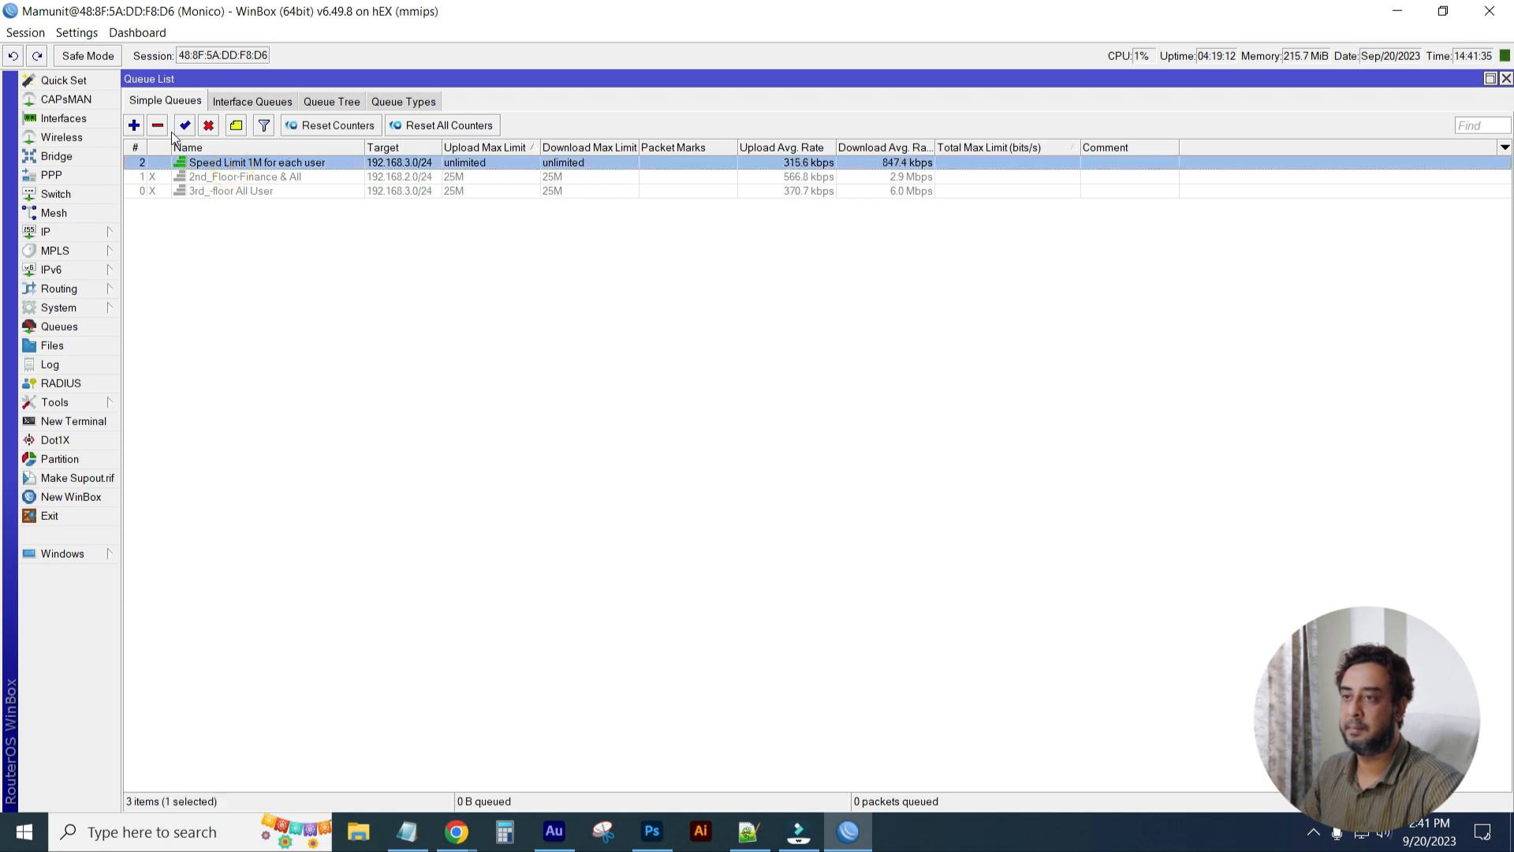
pyautogui.click(210, 126)
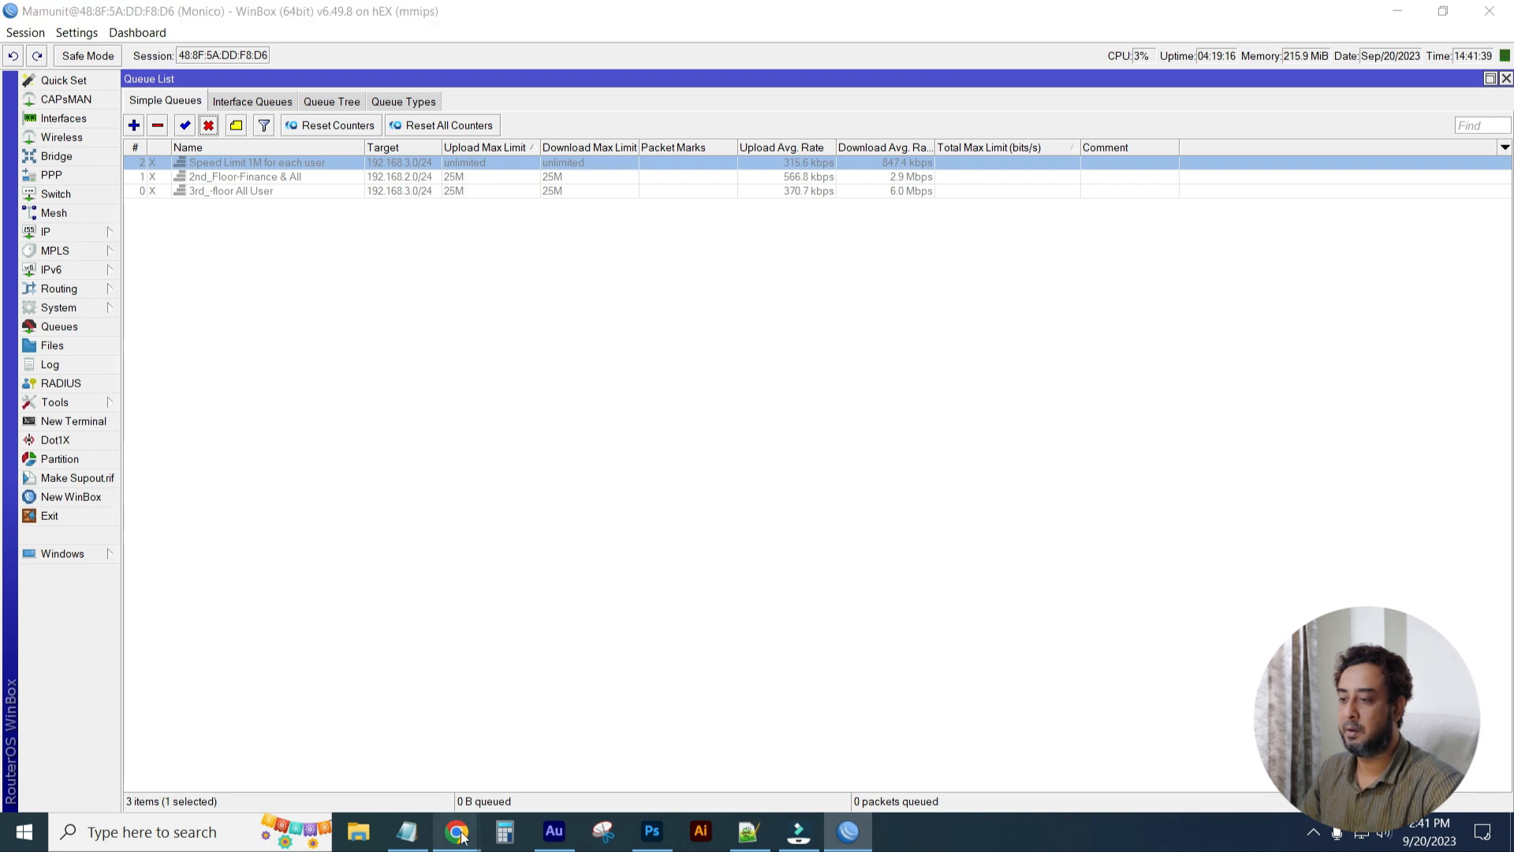
# Switch to Chrome, reload fast.com to measure the speed without the queue limit, and repeat the test.
pyautogui.moveTo(457, 832)
pyautogui.click(540, 755)
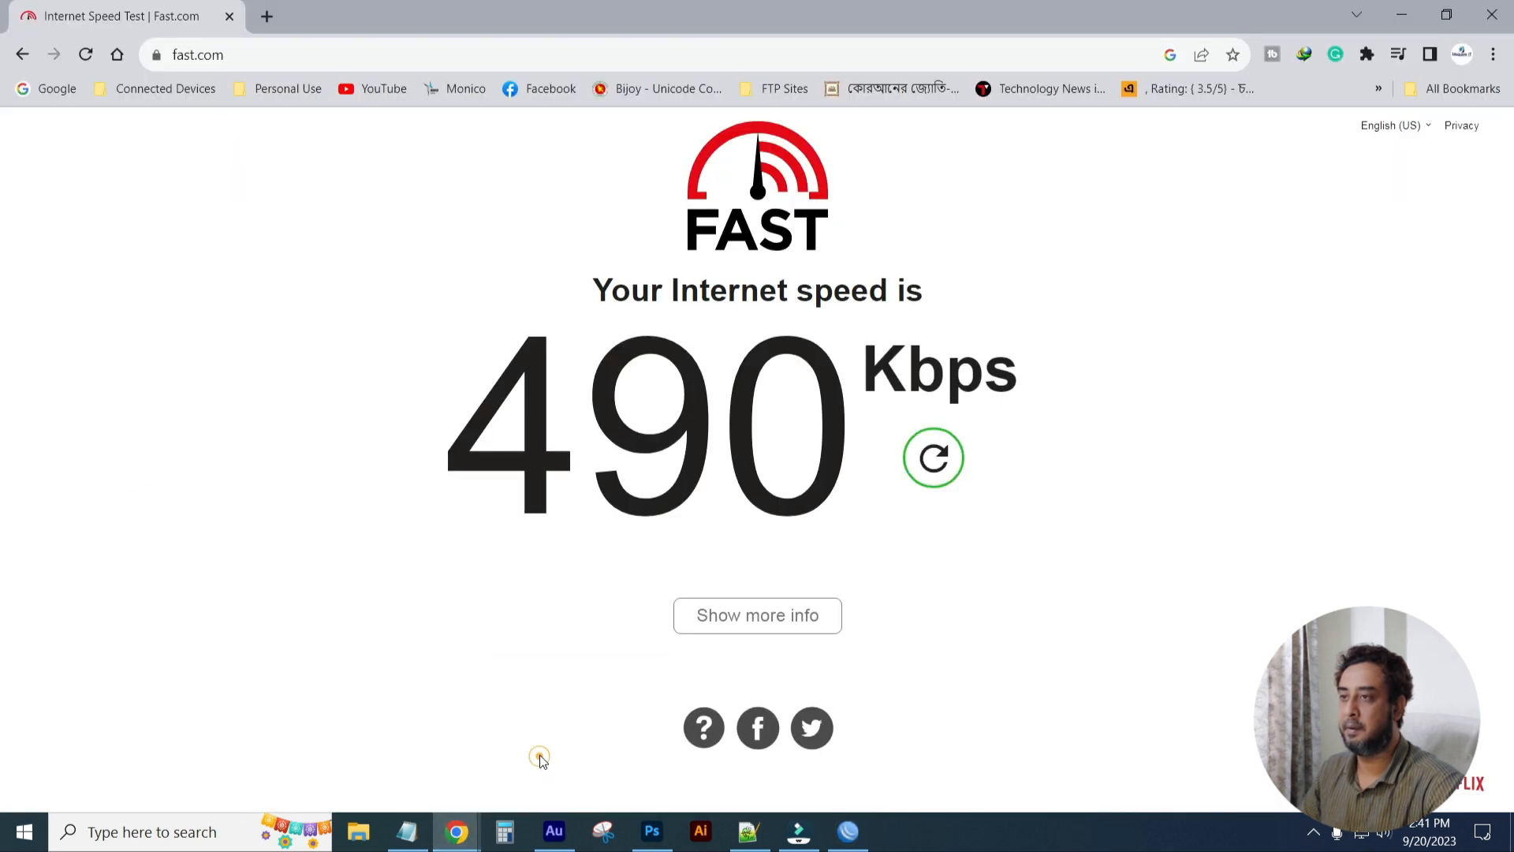
pyautogui.click(268, 55)
pyautogui.press('Return')
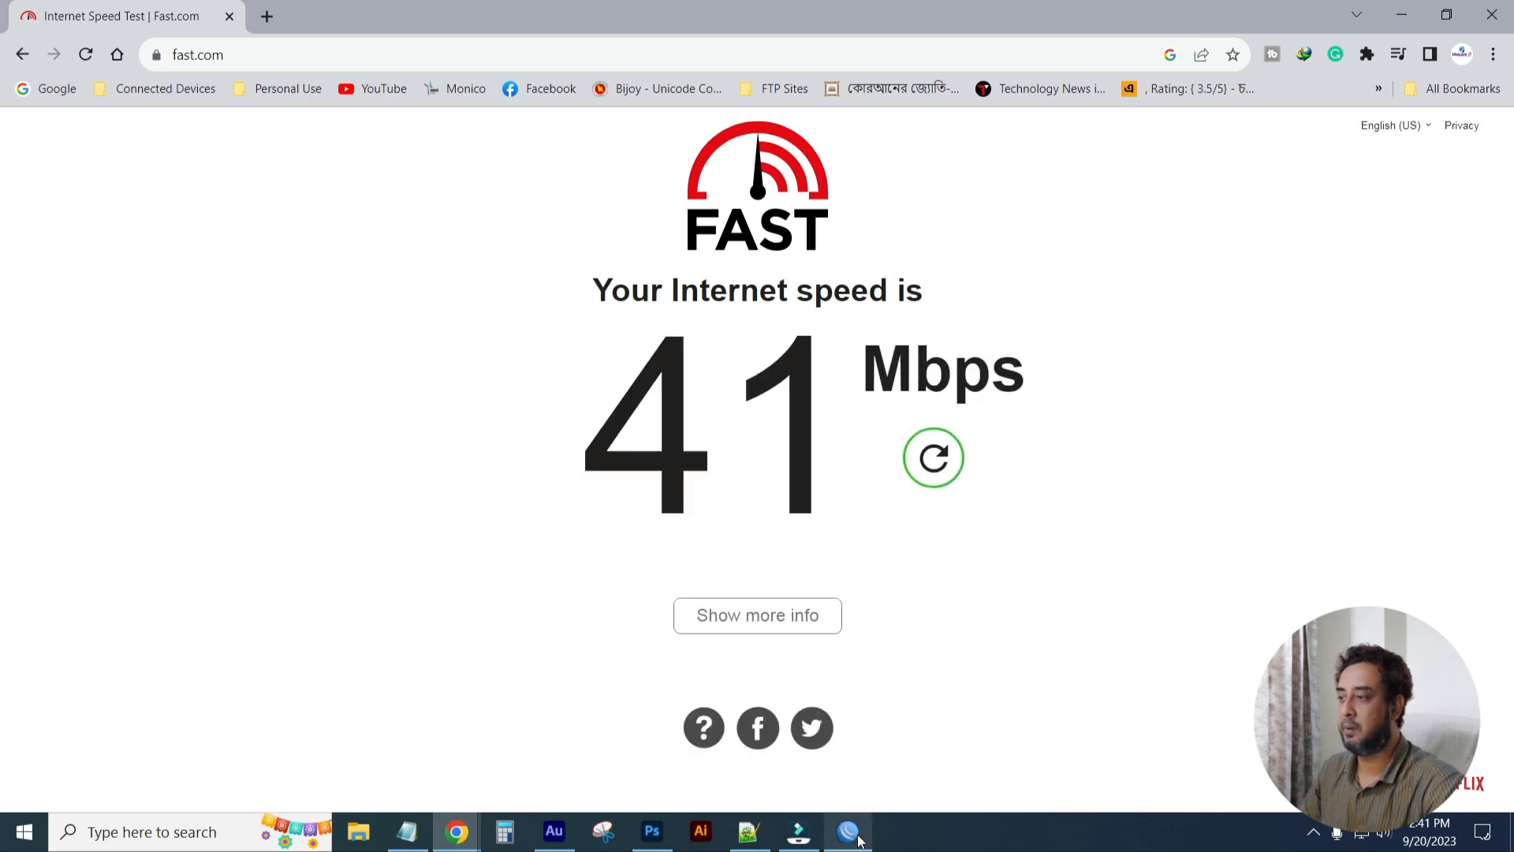
pyautogui.click(940, 470)
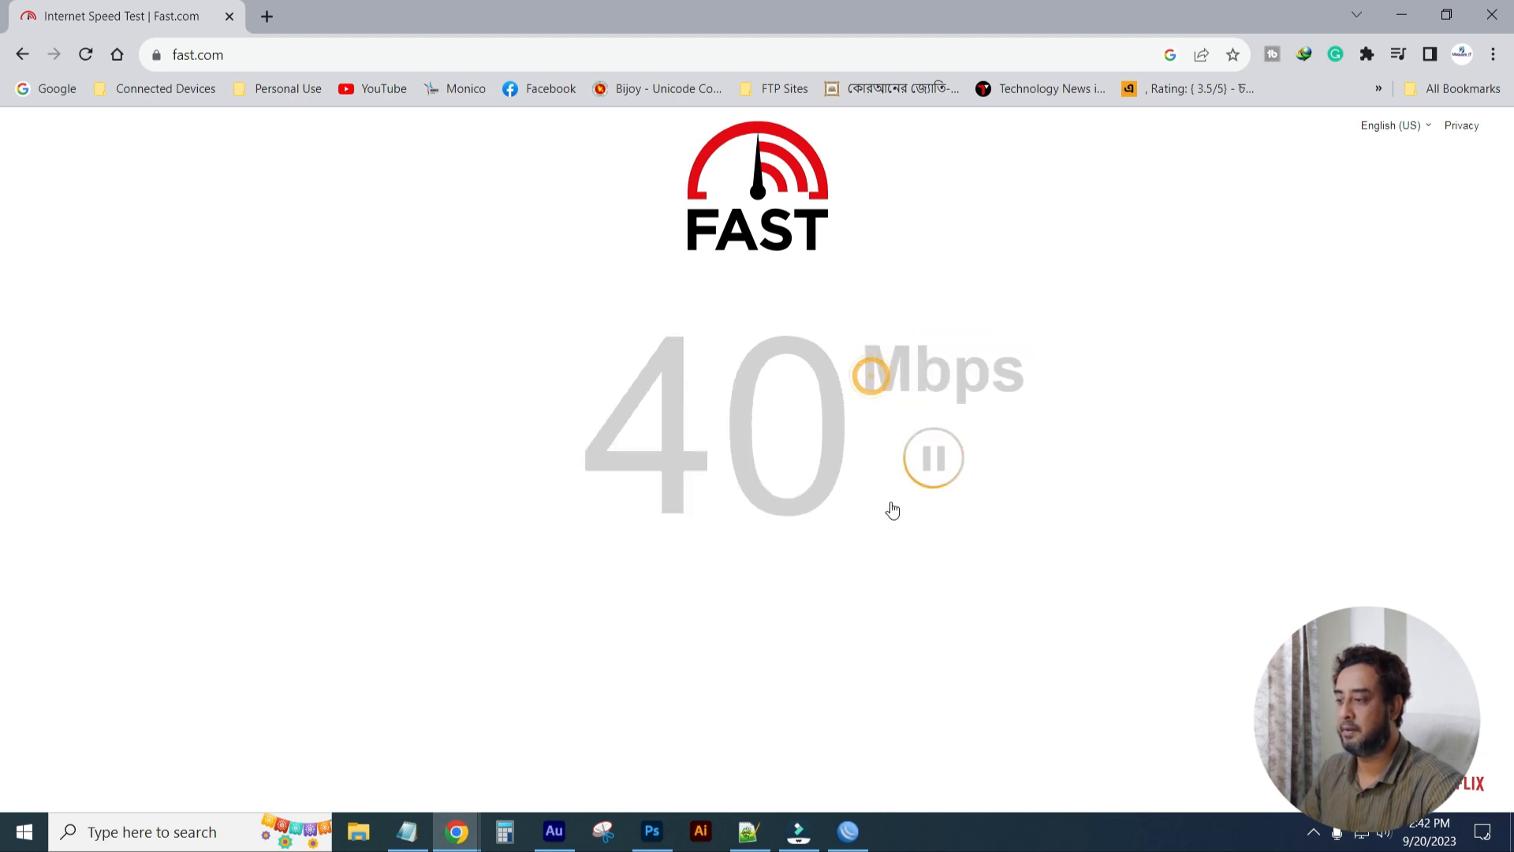
# Switch to WinBox and enable the "Speed Limit 1M for each user" simple queue again.
pyautogui.click(848, 831)
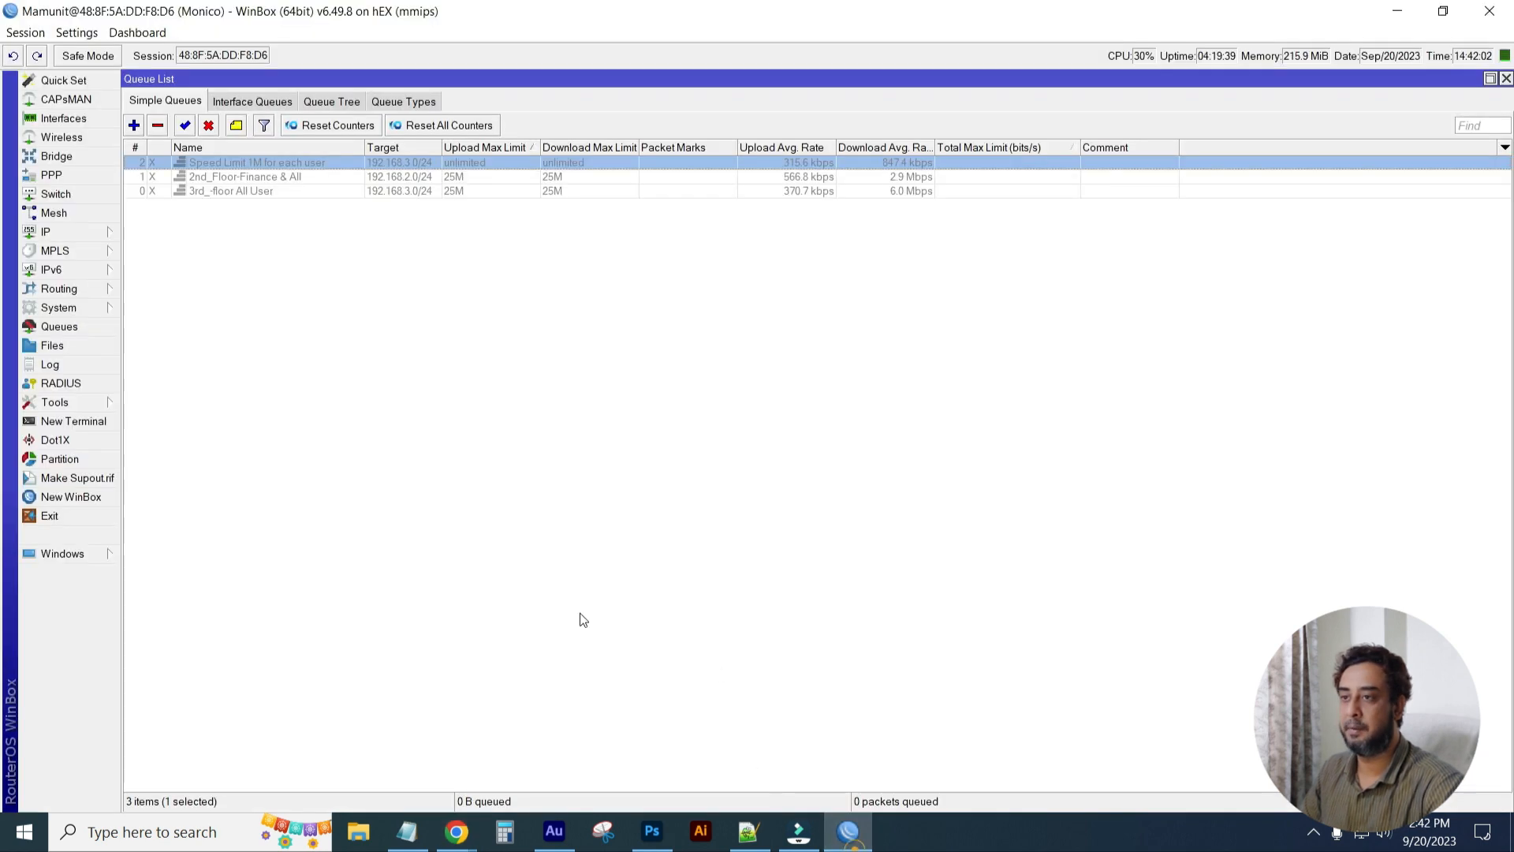
pyautogui.click(184, 128)
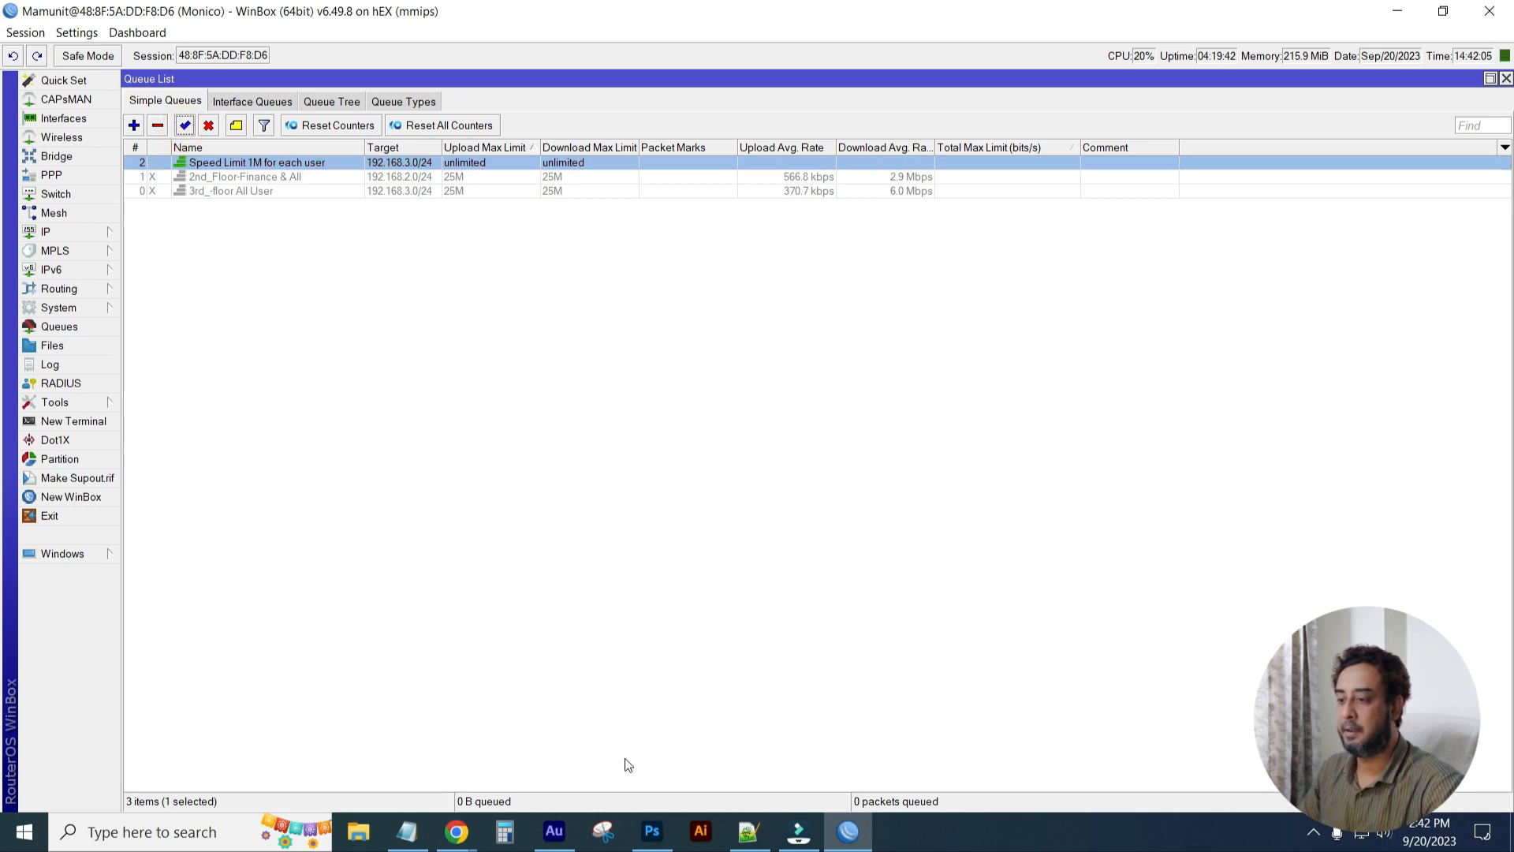
# Return to Chrome and restart the Fast.com speed test with the 1M queue active.
pyautogui.moveTo(456, 831)
pyautogui.click(534, 769)
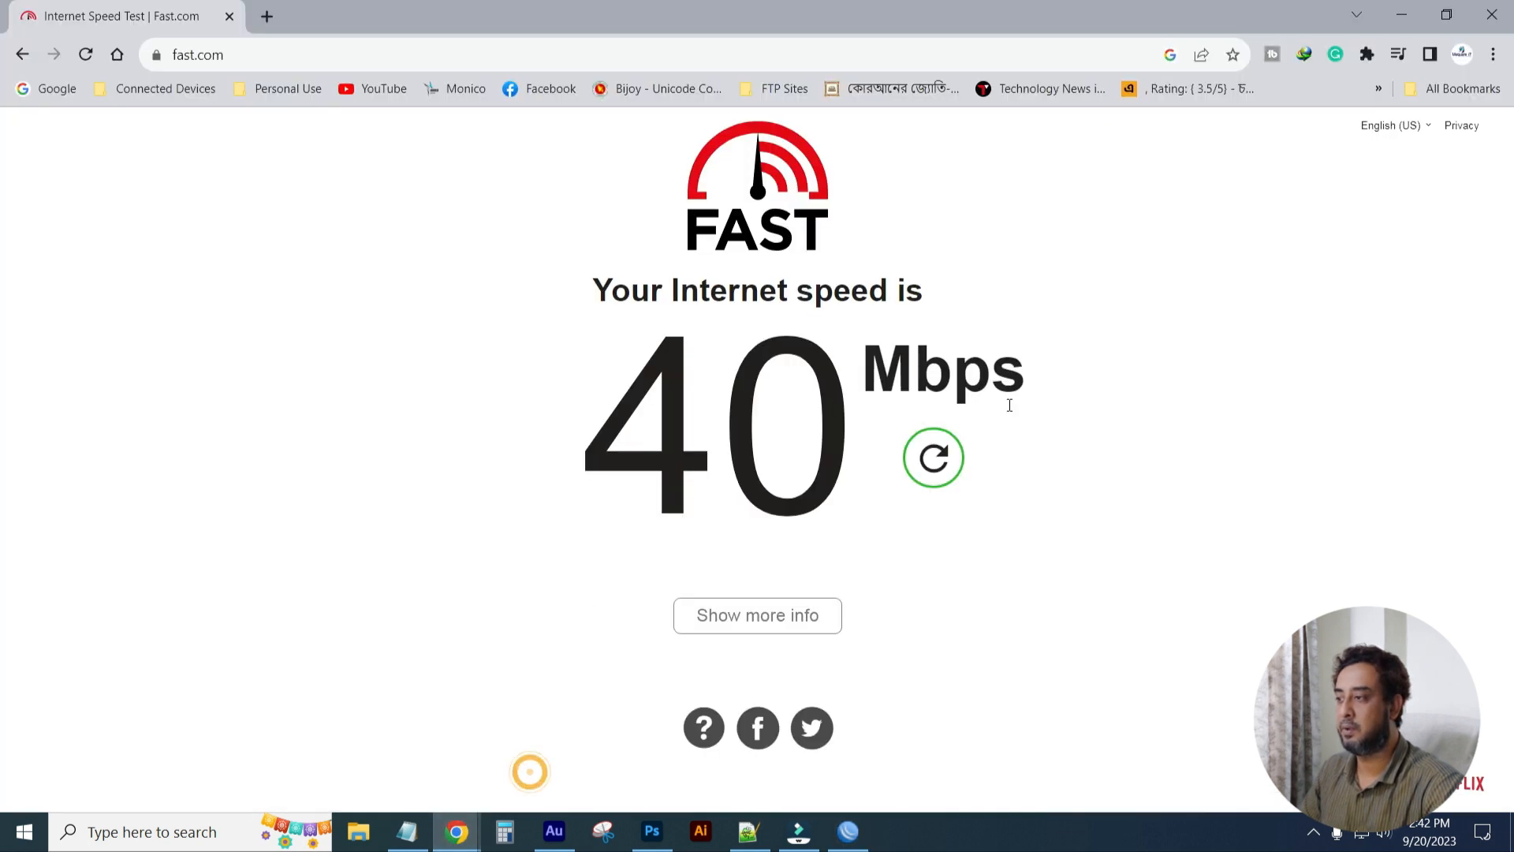
pyautogui.click(935, 461)
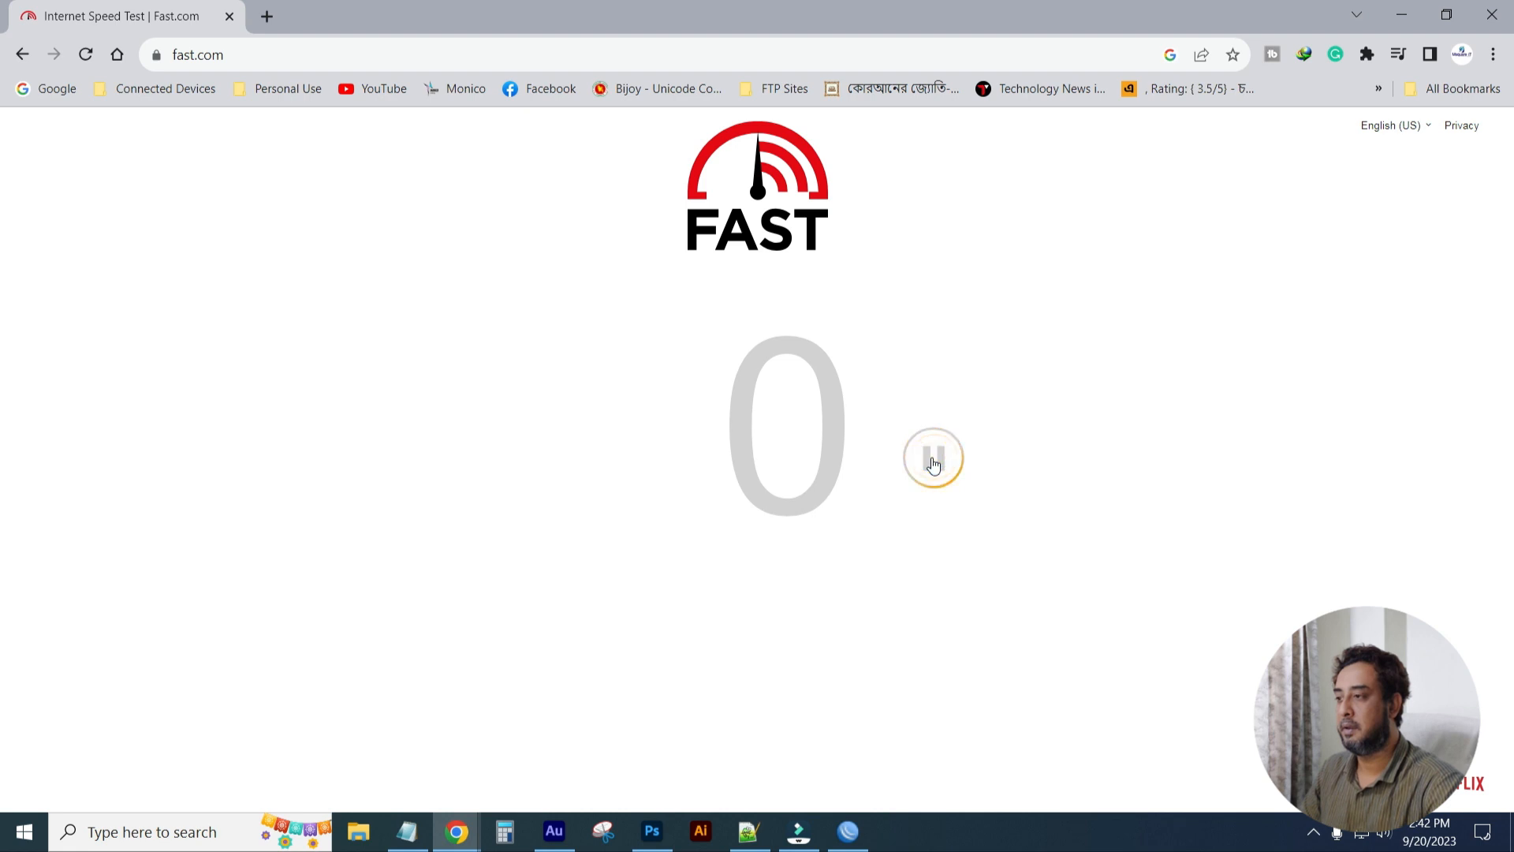